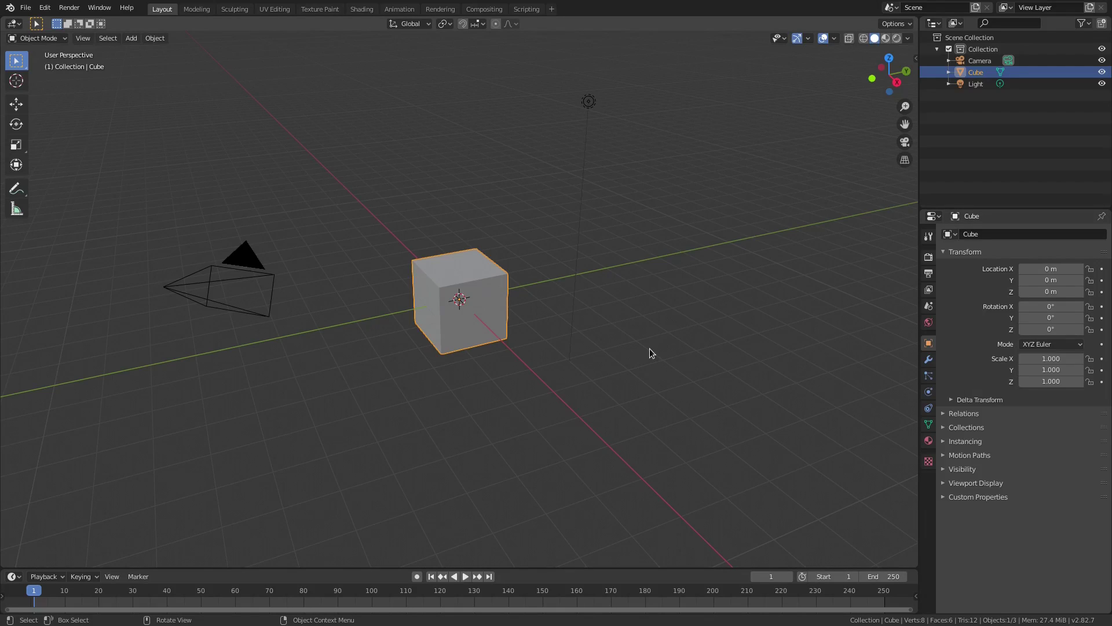
# Step: Delete the default cube and the light from the scene
pyautogui.press('Delete')
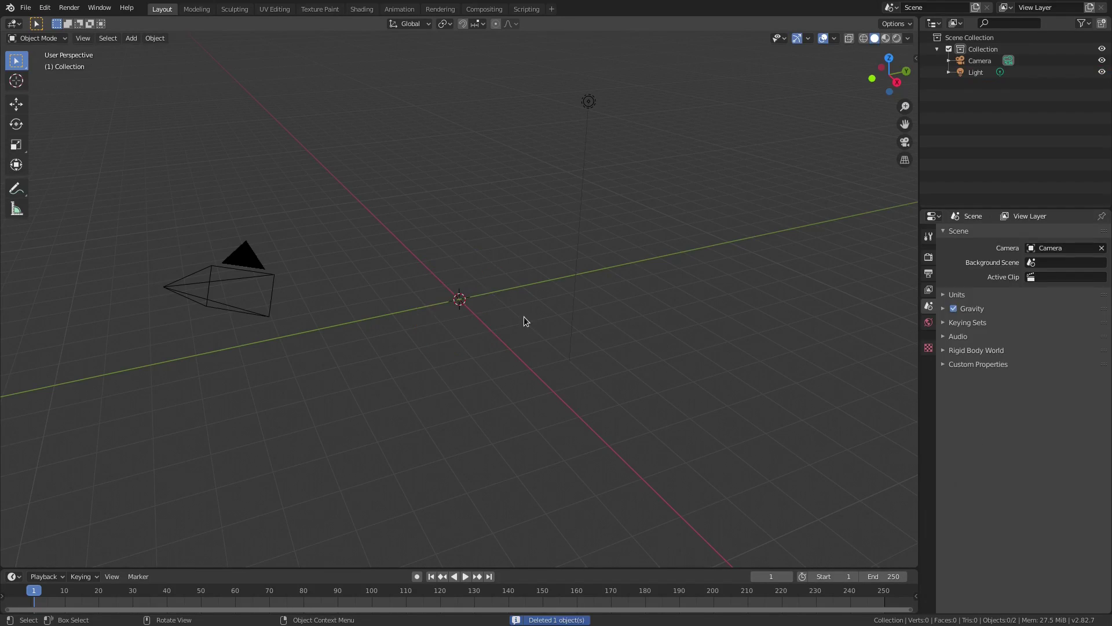
pyautogui.click(589, 101)
pyautogui.press('Delete')
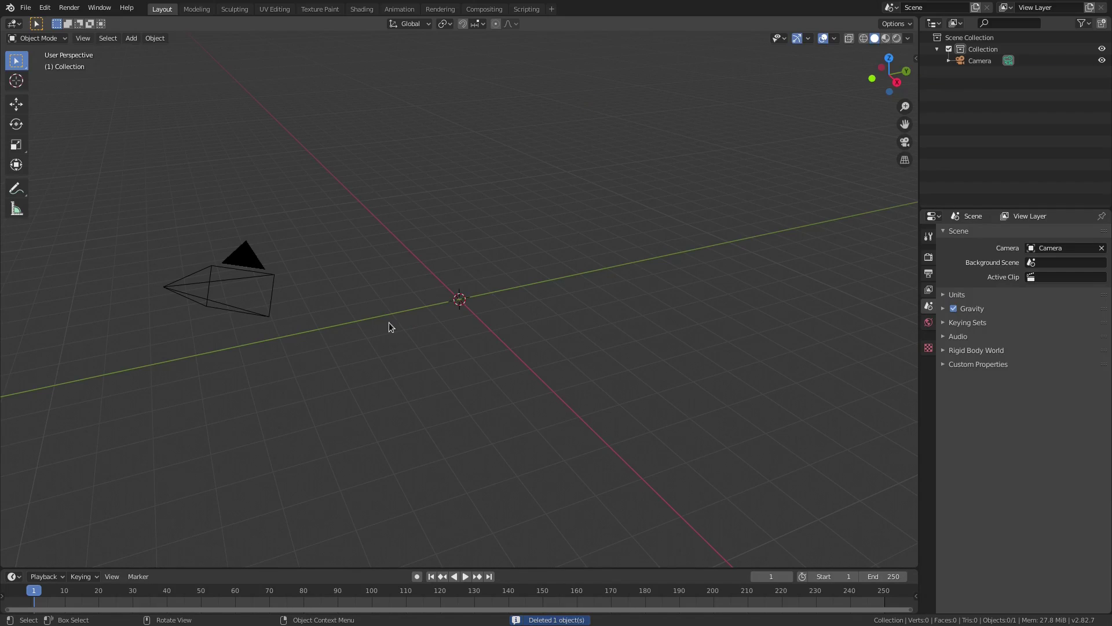
# Step: Clear the camera's location and rotation so that it sits unrotated at the world origin
pyautogui.click(243, 288)
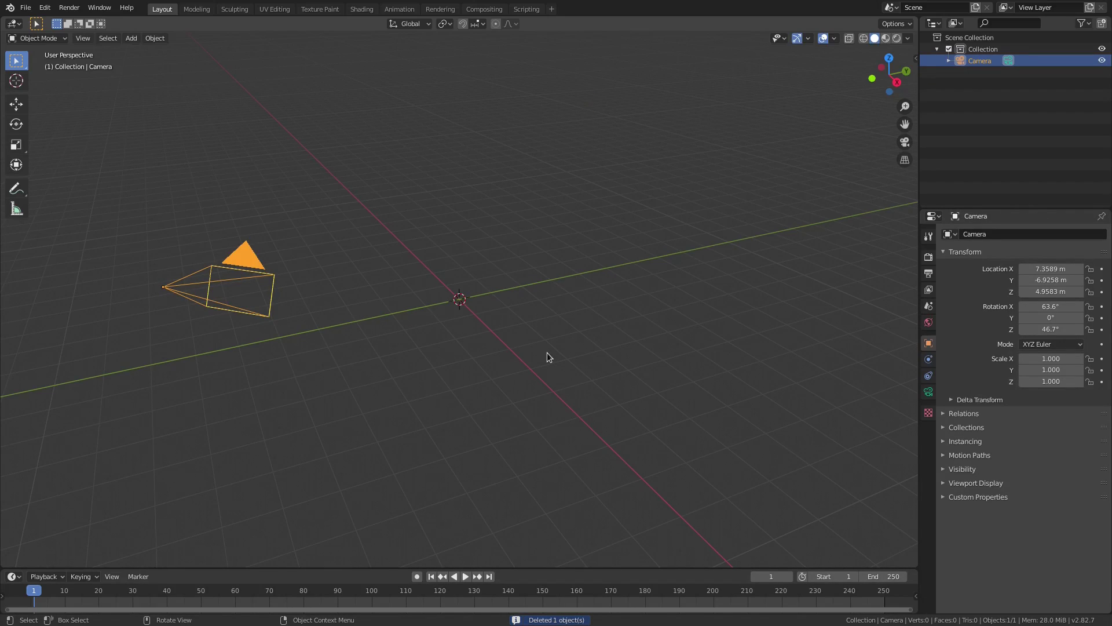
pyautogui.hotkey('alt', 'g')
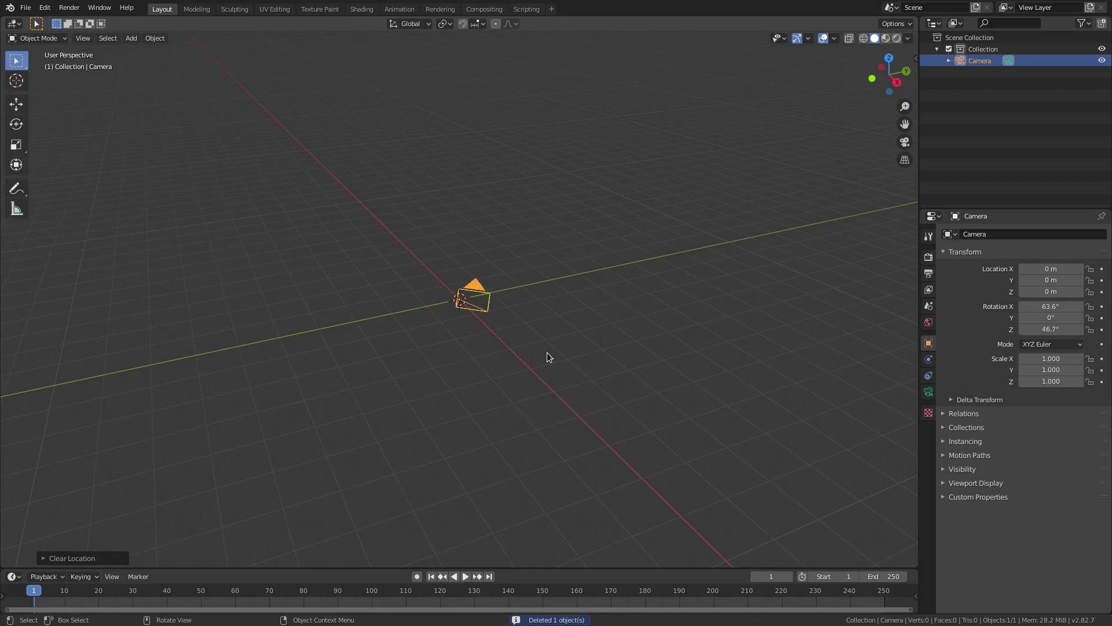
pyautogui.hotkey('alt', 'r')
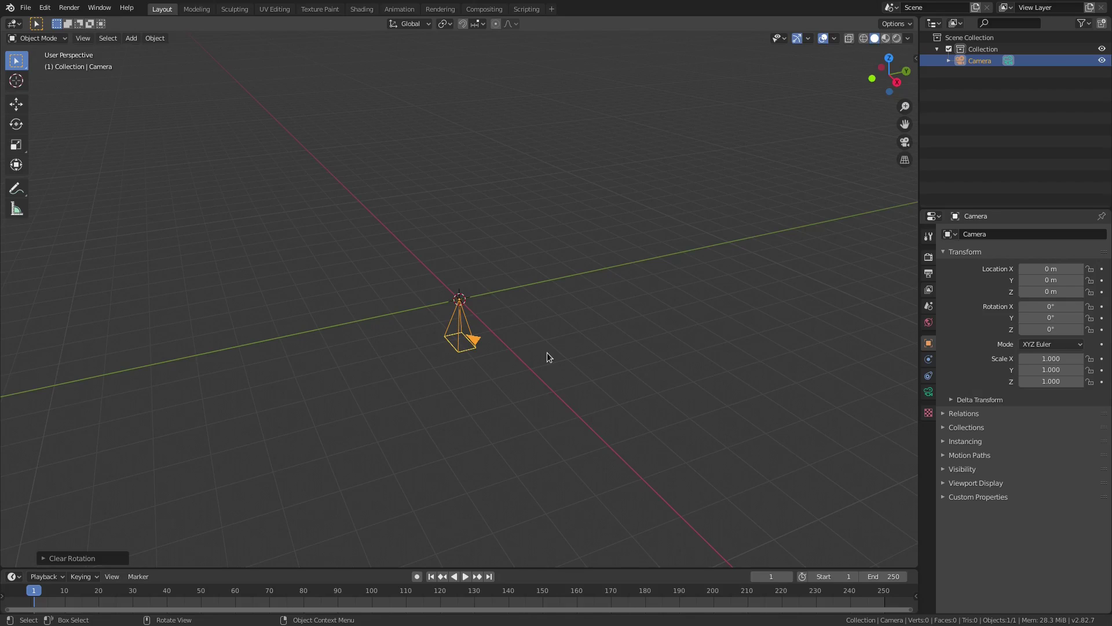
# Step: Rotate the camera 90° about the global X axis
pyautogui.moveTo(547, 352); pyautogui.dragTo(603, 354, button='middle')
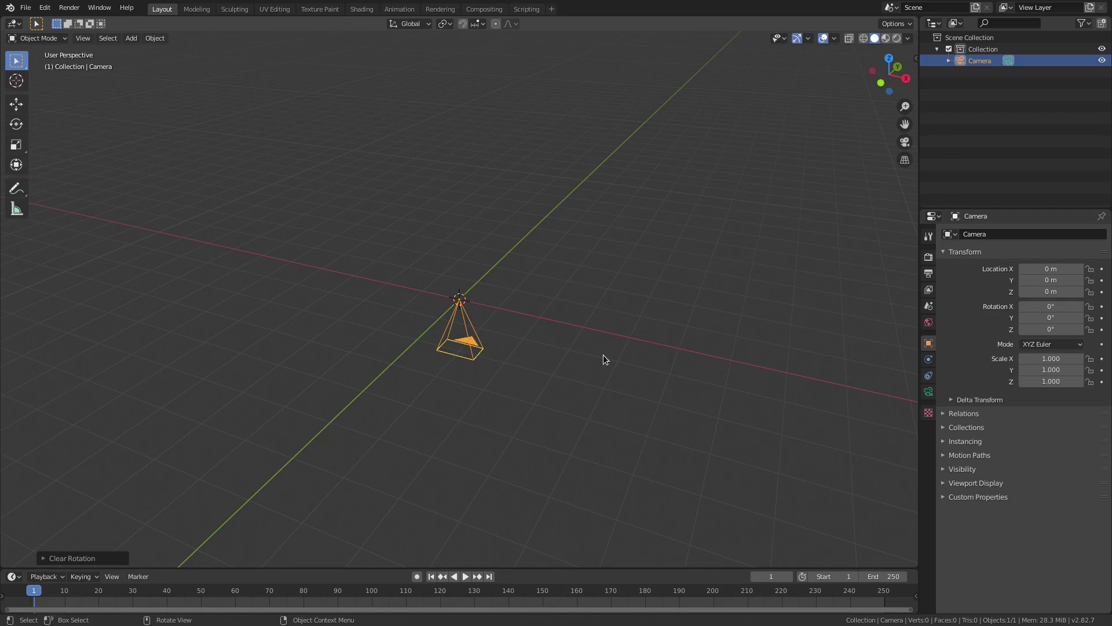
pyautogui.press('r')
pyautogui.press('x')
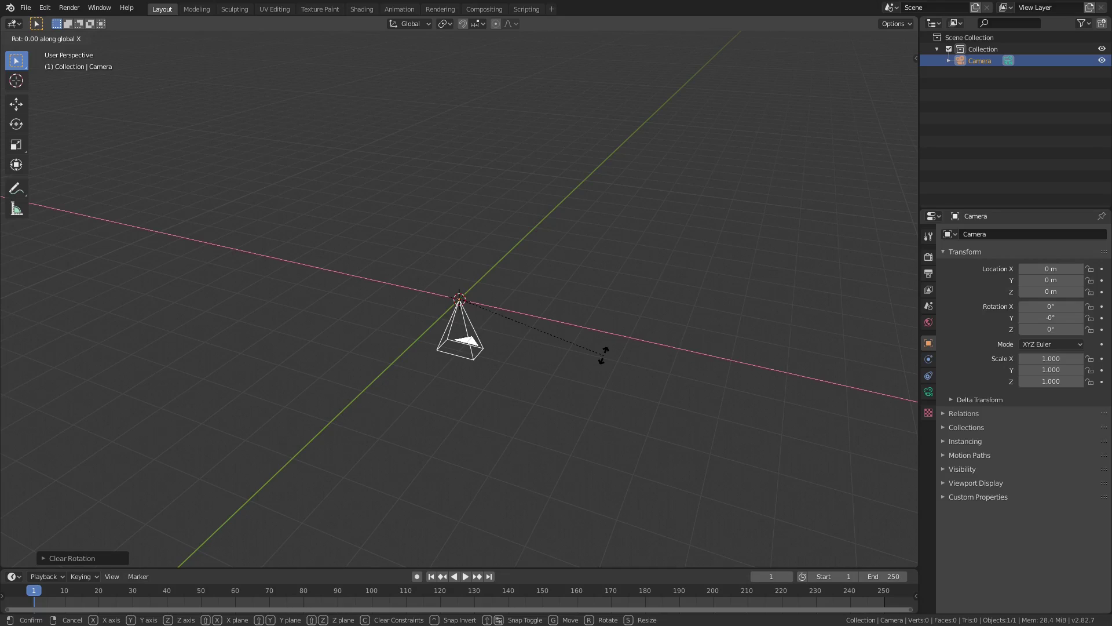
pyautogui.write('90')
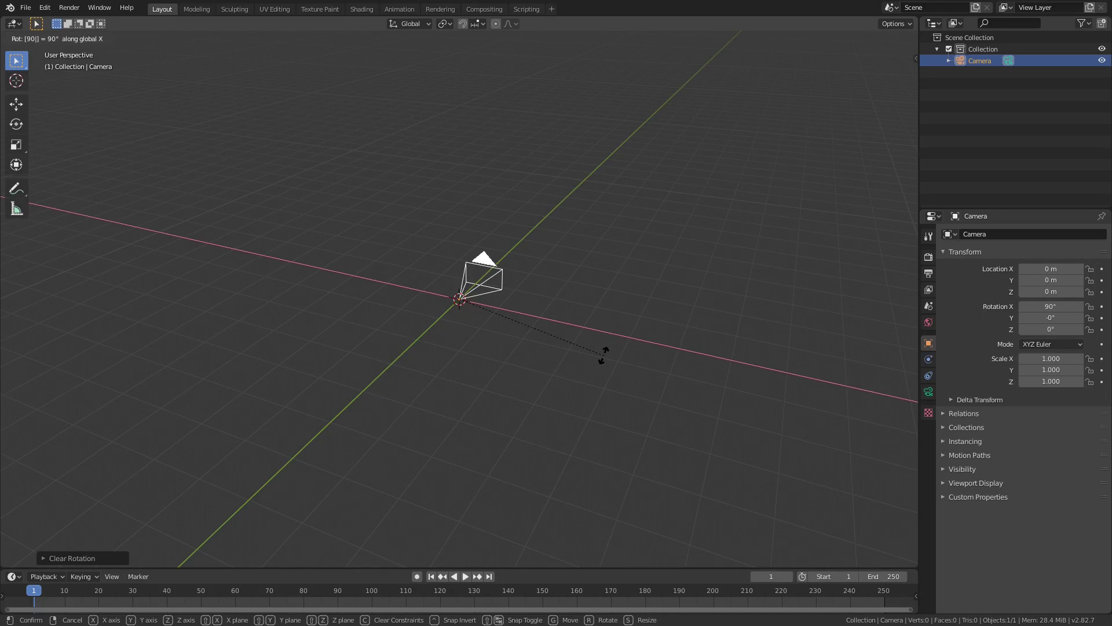
pyautogui.press('Return')
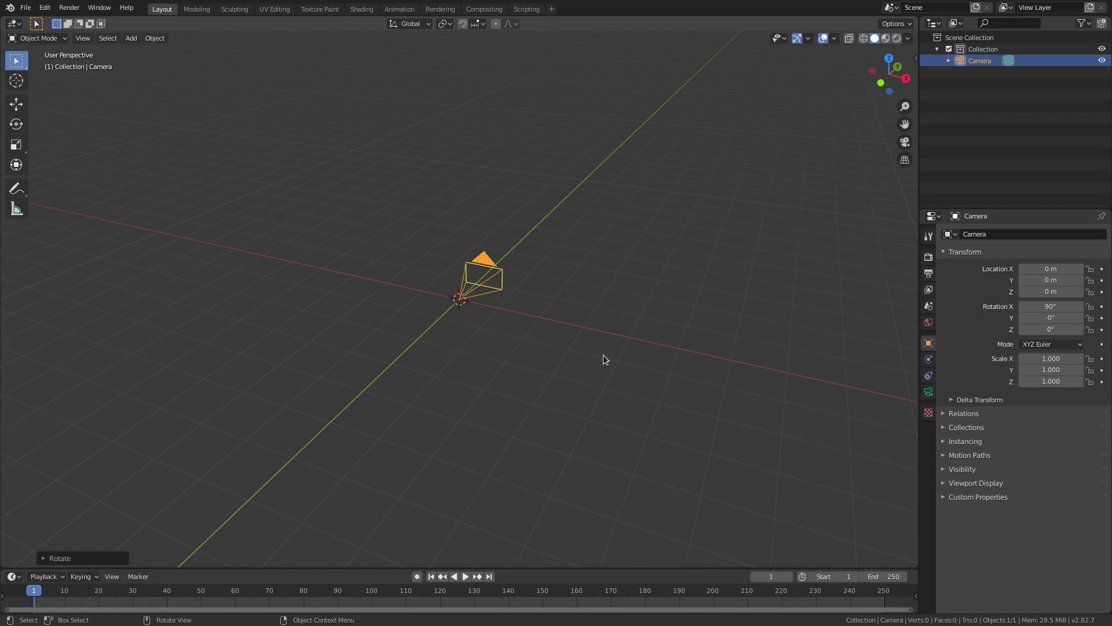
# Step: Move the camera back along the global Y axis to about -8.28 m and look through it
pyautogui.press('g')
pyautogui.press('y')
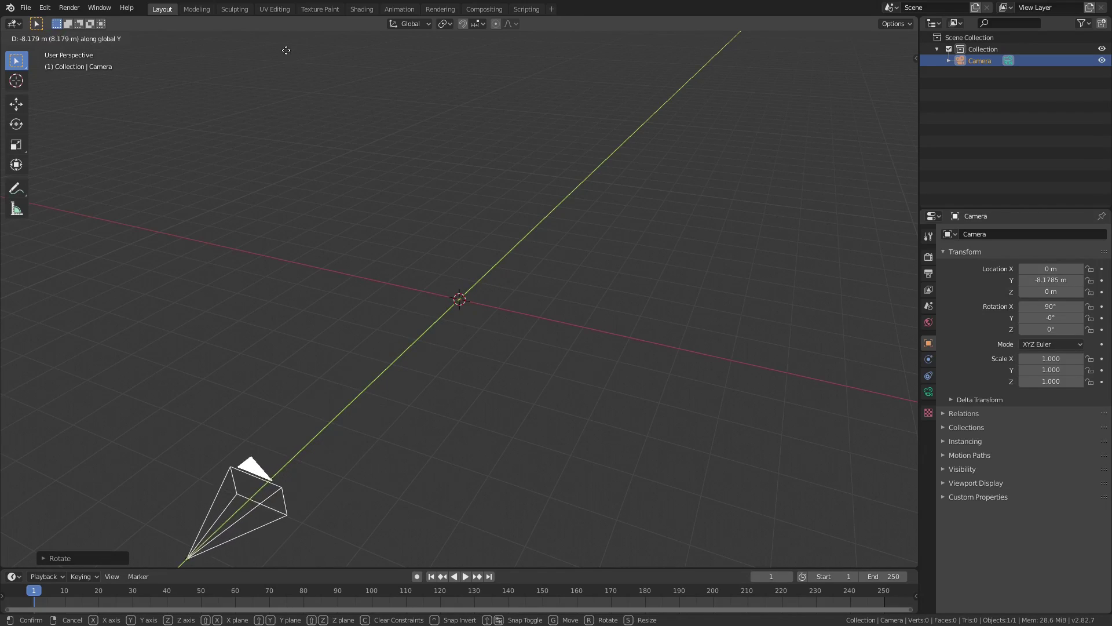
pyautogui.click(283, 54)
pyautogui.scroll(-4, 546, 242)
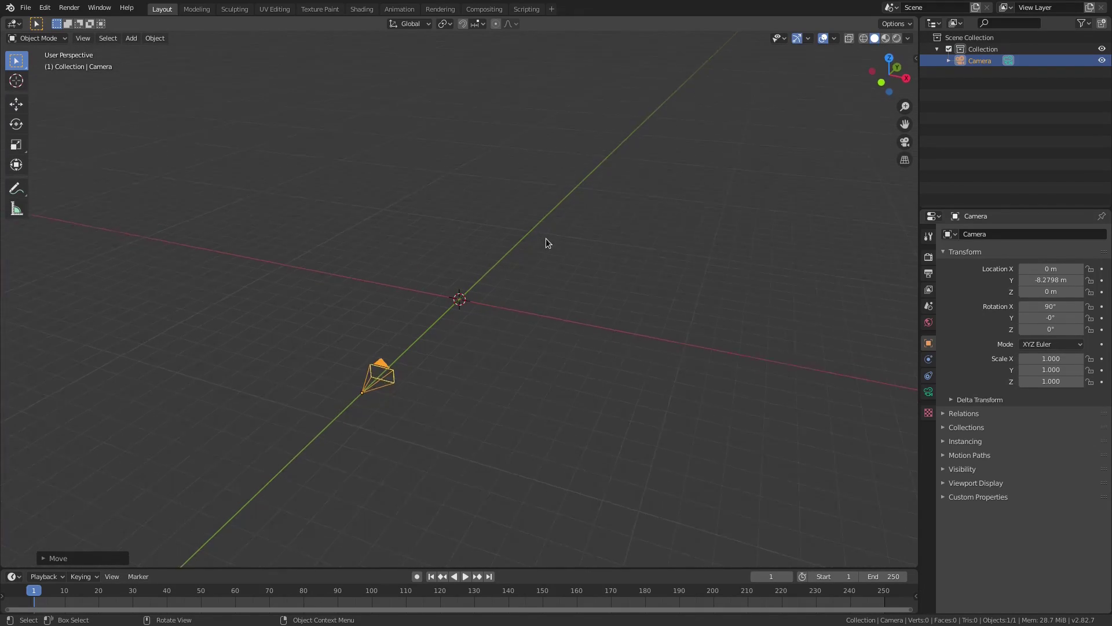
pyautogui.press('KP_0')
pyautogui.moveTo(412, 157); pyautogui.dragTo(463, 205, button='middle')
pyautogui.moveTo(528, 215); pyautogui.dragTo(741, 271, button='middle')
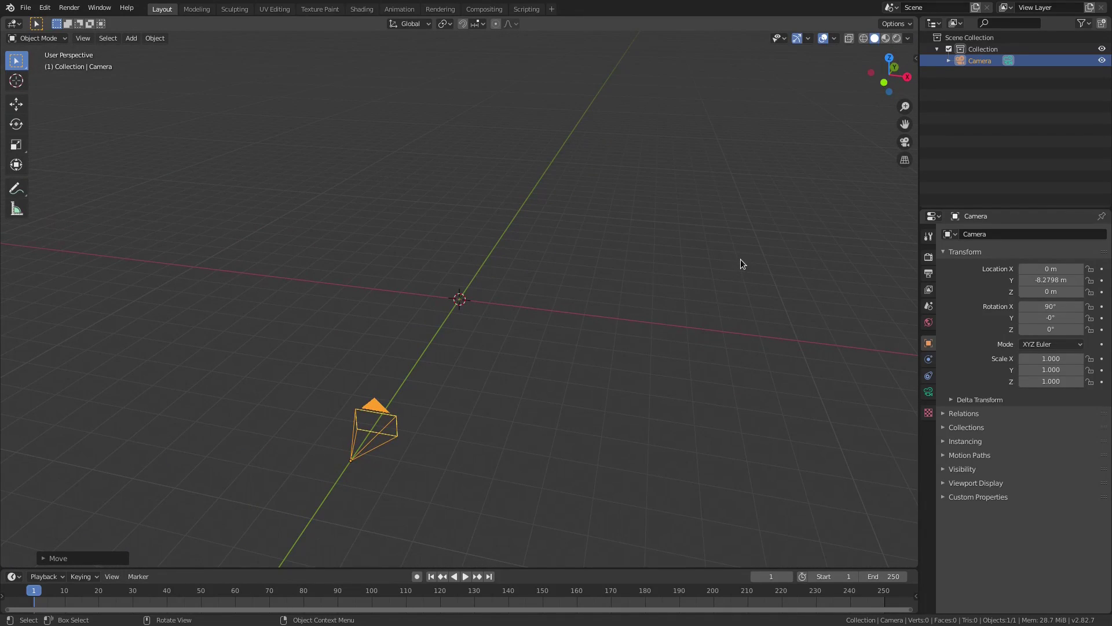
pyautogui.press('KP_0')
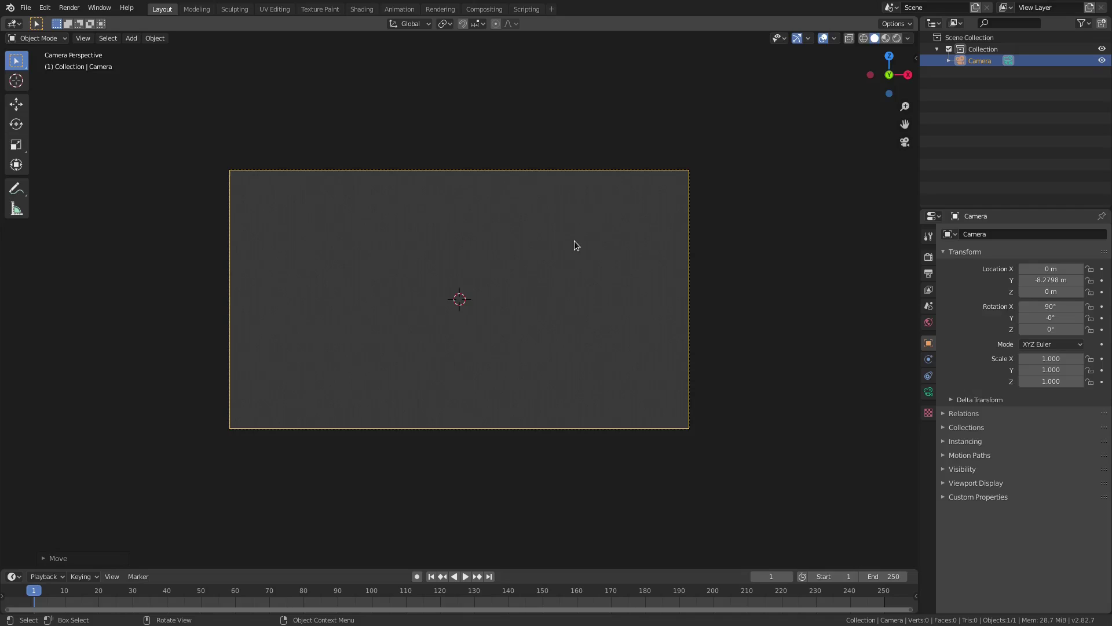
# Step: Add a mesh plane at the origin and rotate it 90° about the global X axis to face the camera
pyautogui.hotkey('shift', 'a')
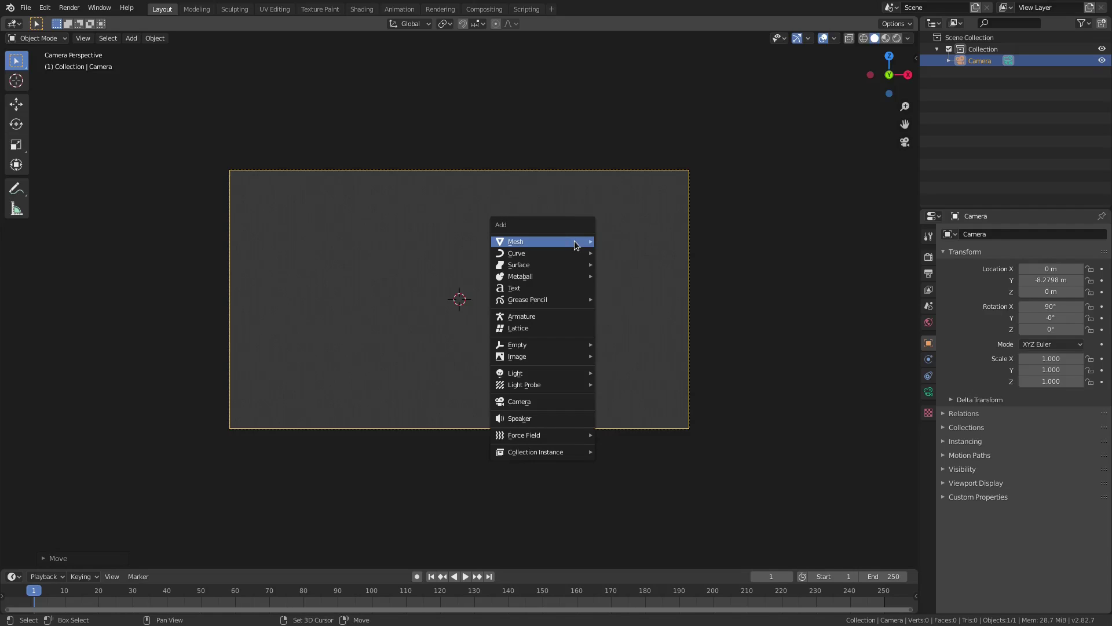
pyautogui.moveTo(575, 241)
pyautogui.click(621, 242)
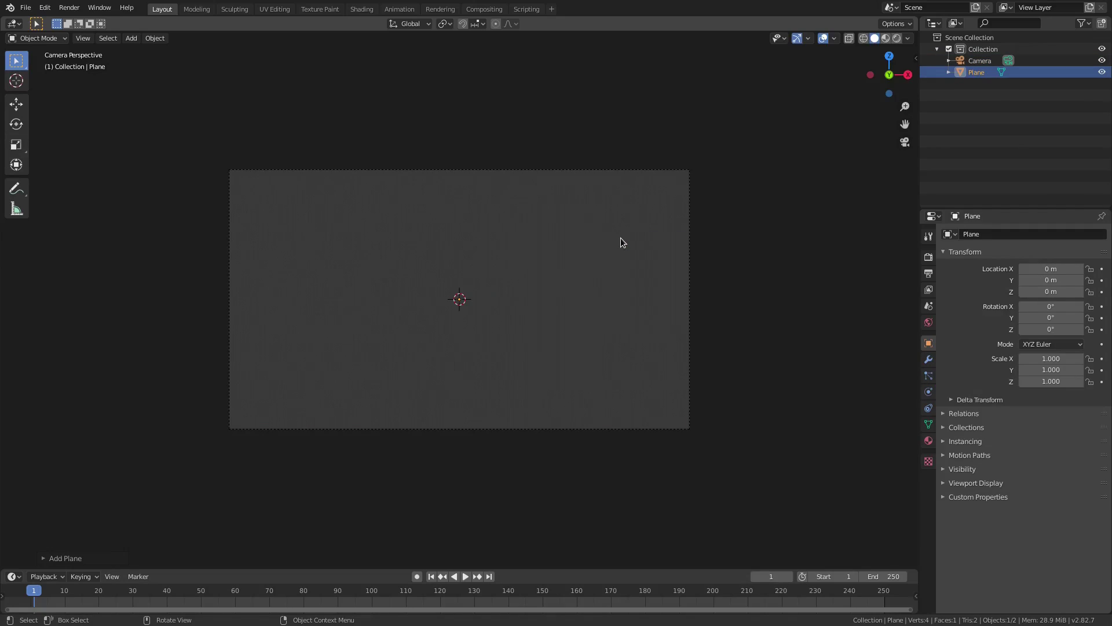
pyautogui.write('rx')
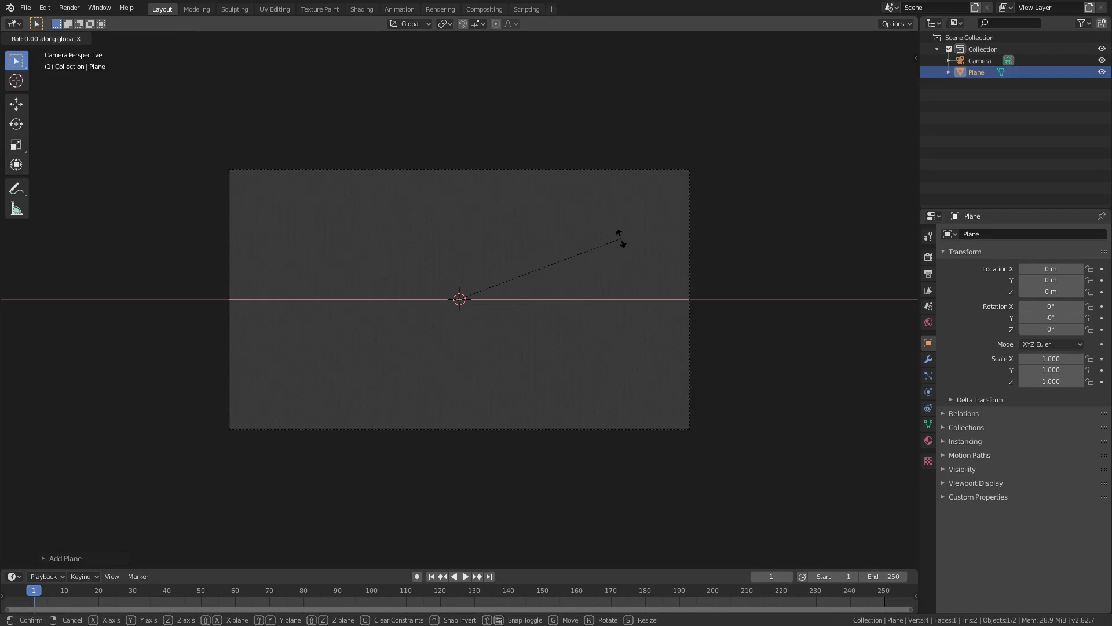
pyautogui.write('90')
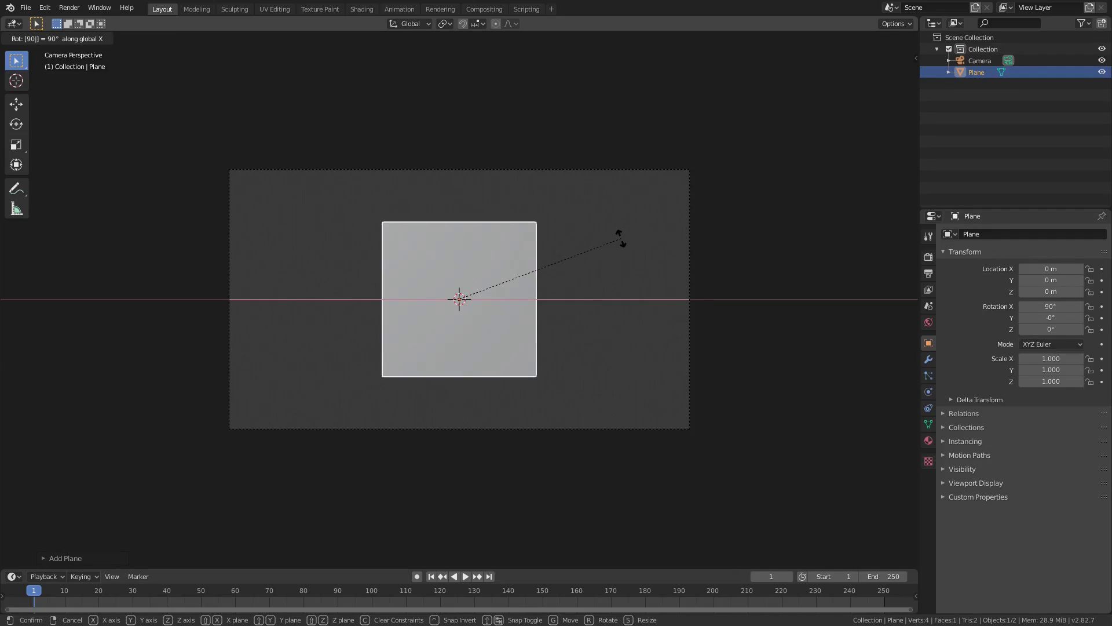
pyautogui.press('Return')
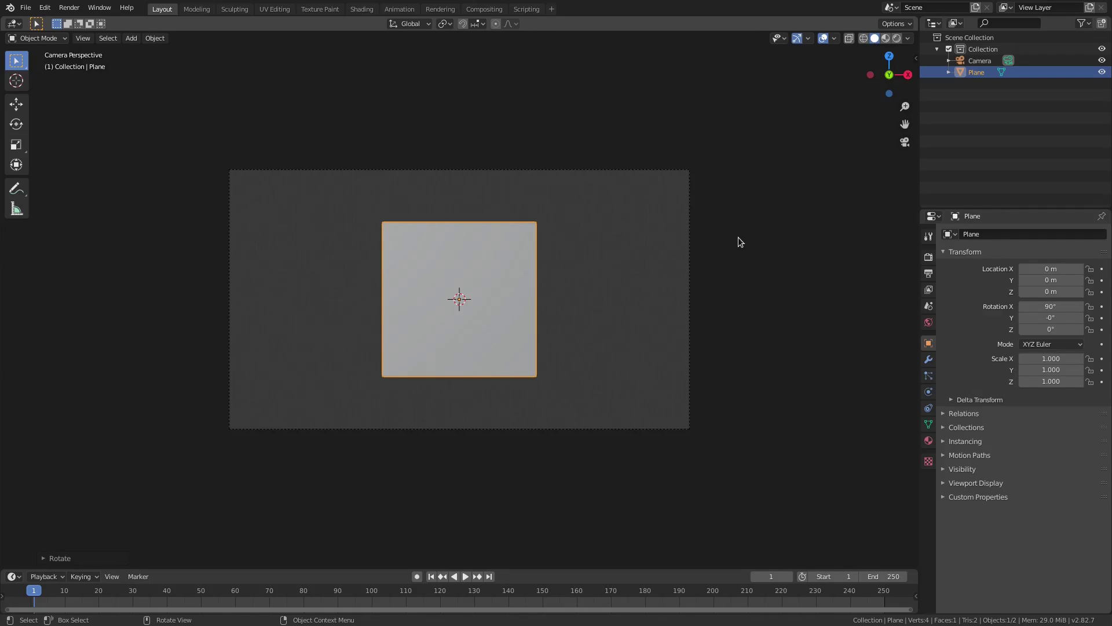
# Step: In Edit Mode, scale the plane's two lower vertices to 0 so the shape becomes a downward-pointing triangle
pyautogui.press('Tab')
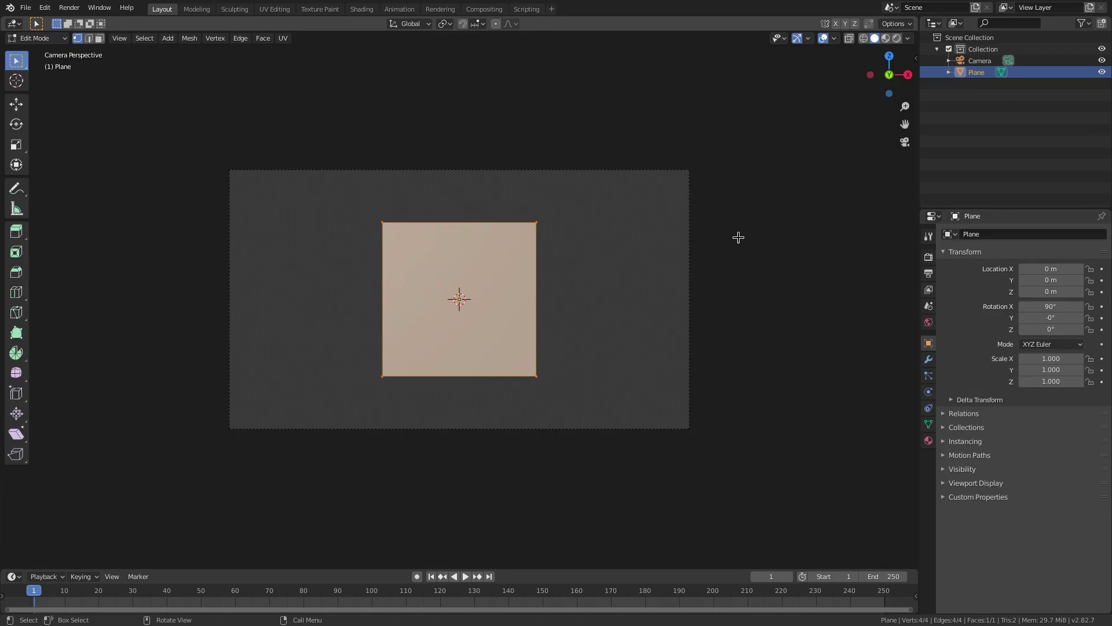
pyautogui.click(535, 377)
pyautogui.keyDown('shift'); pyautogui.click(382, 376); pyautogui.keyUp('shift')
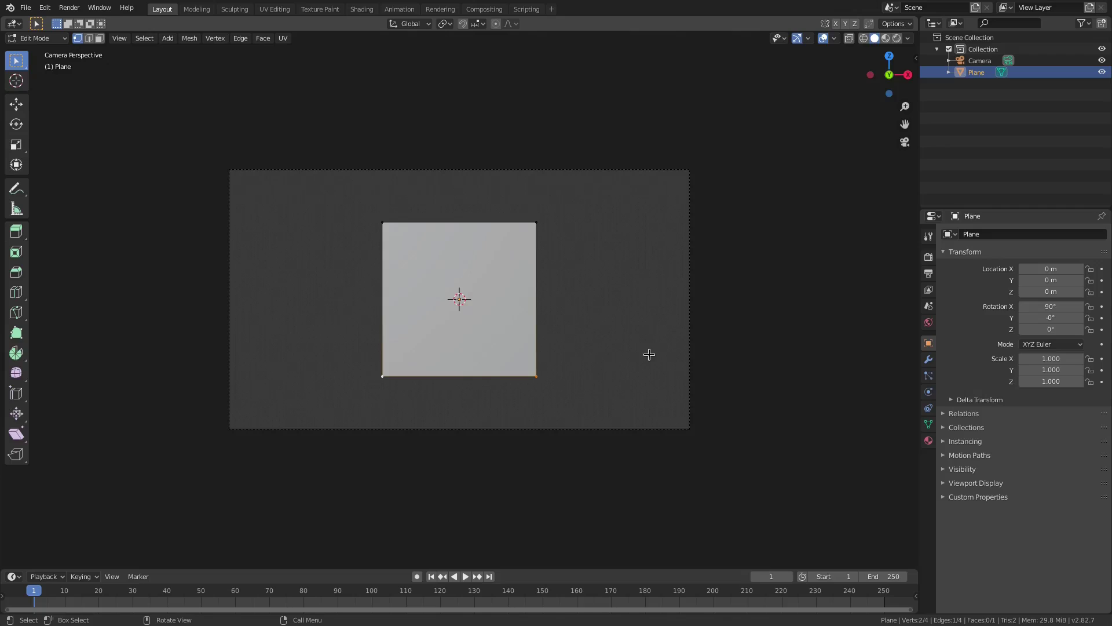
pyautogui.press('s')
pyautogui.press('0')
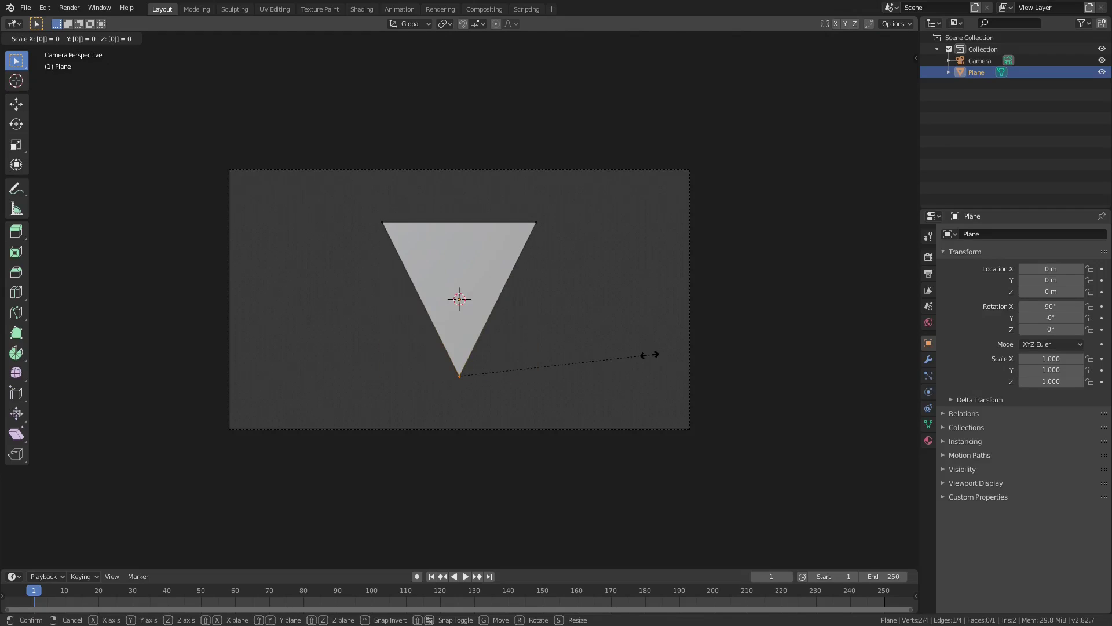
pyautogui.press('Return')
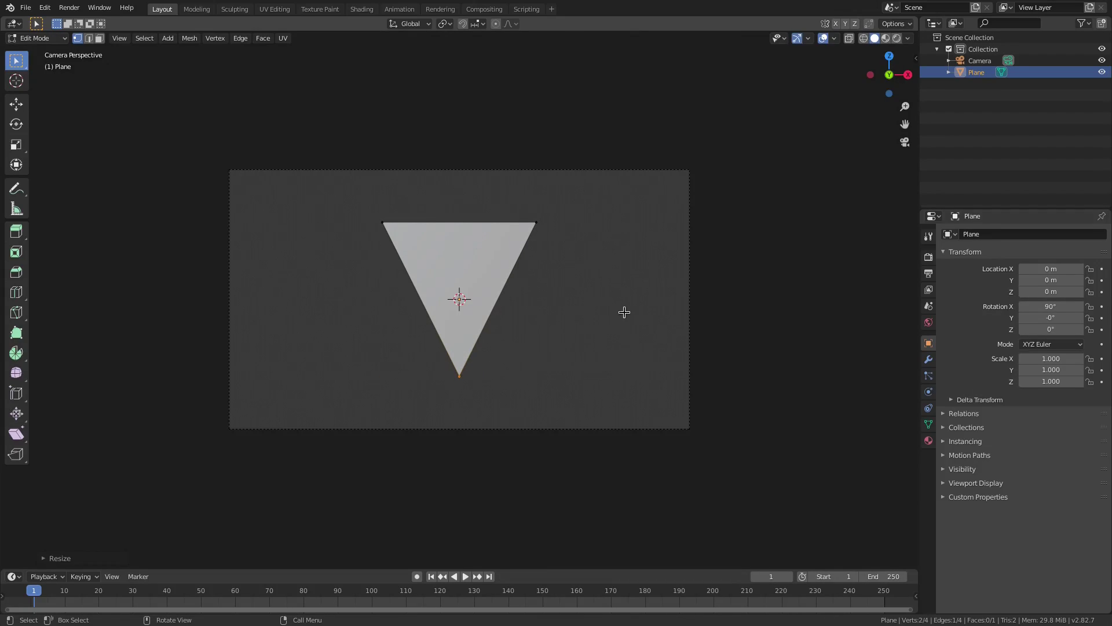
# Step: Move the triangle's two upper vertices up along Z, well beyond the camera frame's upper edge
pyautogui.click(536, 222)
pyautogui.keyDown('shift'); pyautogui.click(383, 224); pyautogui.keyUp('shift')
pyautogui.press('g')
pyautogui.press('z')
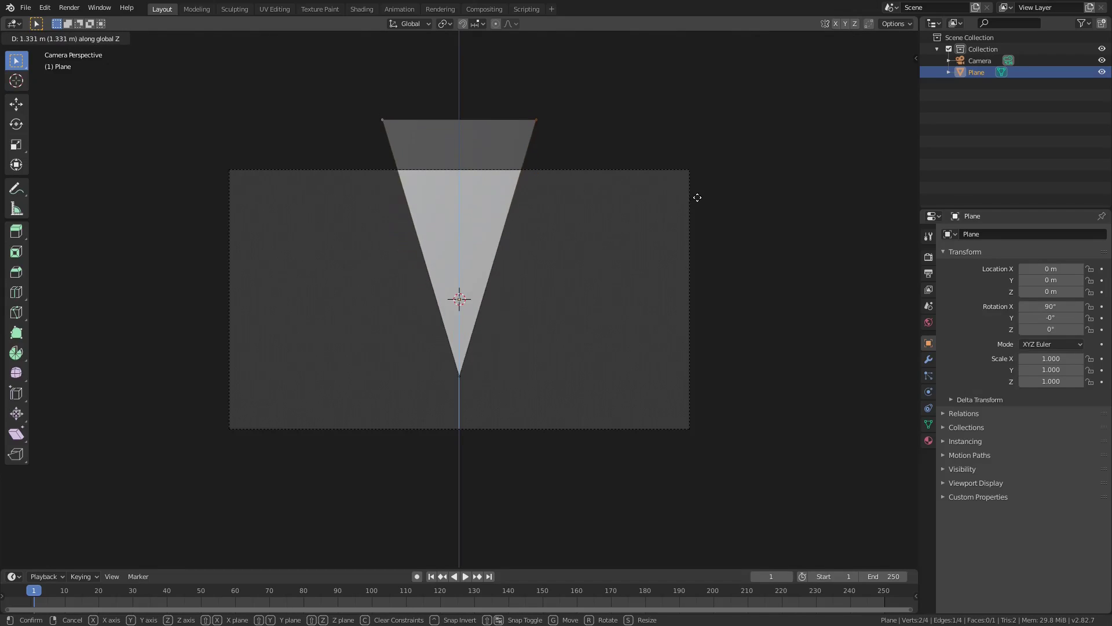
pyautogui.click(720, 70)
pyautogui.scroll(-3, 708, 103)
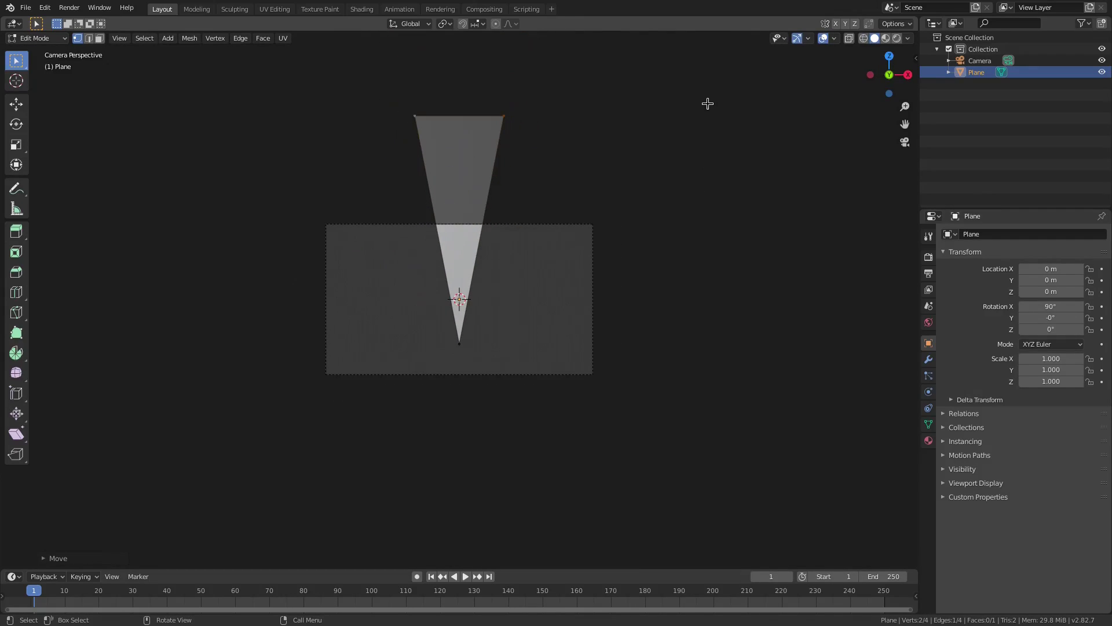
# Step: Scale the triangle's upper edge down along X to make a long, narrow wedge
pyautogui.press('s')
pyautogui.press('x')
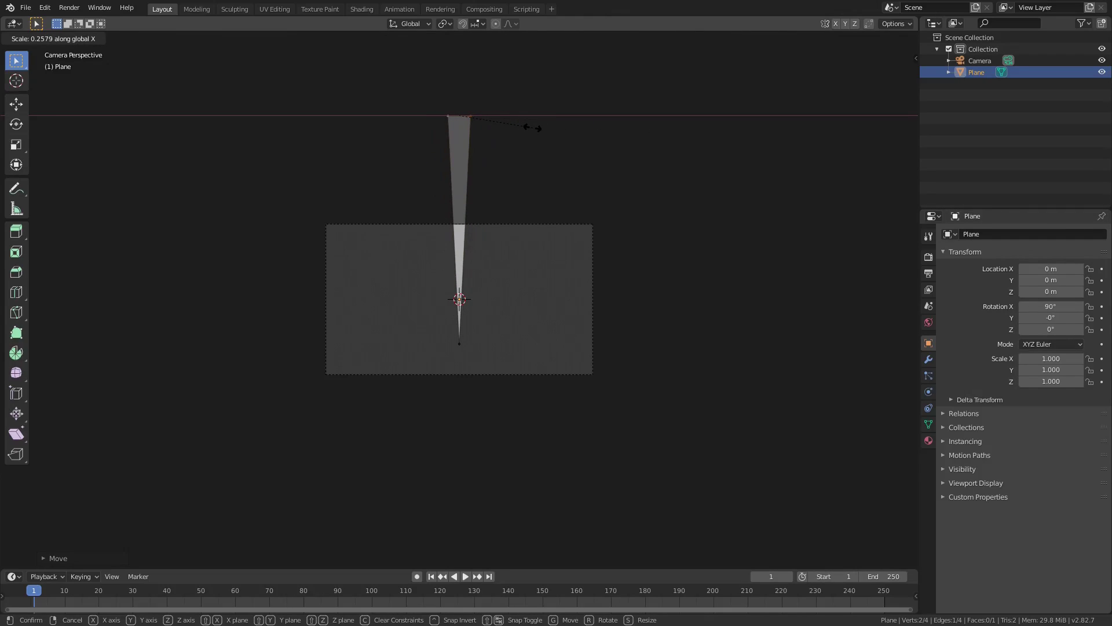
pyautogui.click(555, 125)
pyautogui.scroll(3, 665, 227)
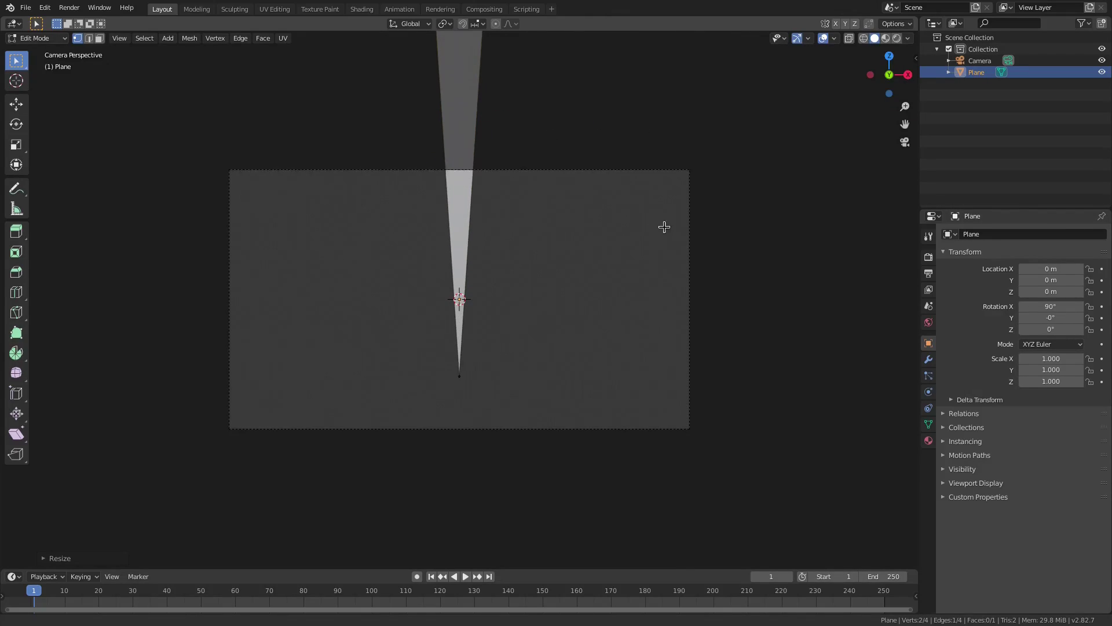
pyautogui.keyDown('shift'); pyautogui.moveTo(664, 227); pyautogui.dragTo(668, 287, button='middle'); pyautogui.keyUp('shift')
pyautogui.scroll(-2, 438, 90)
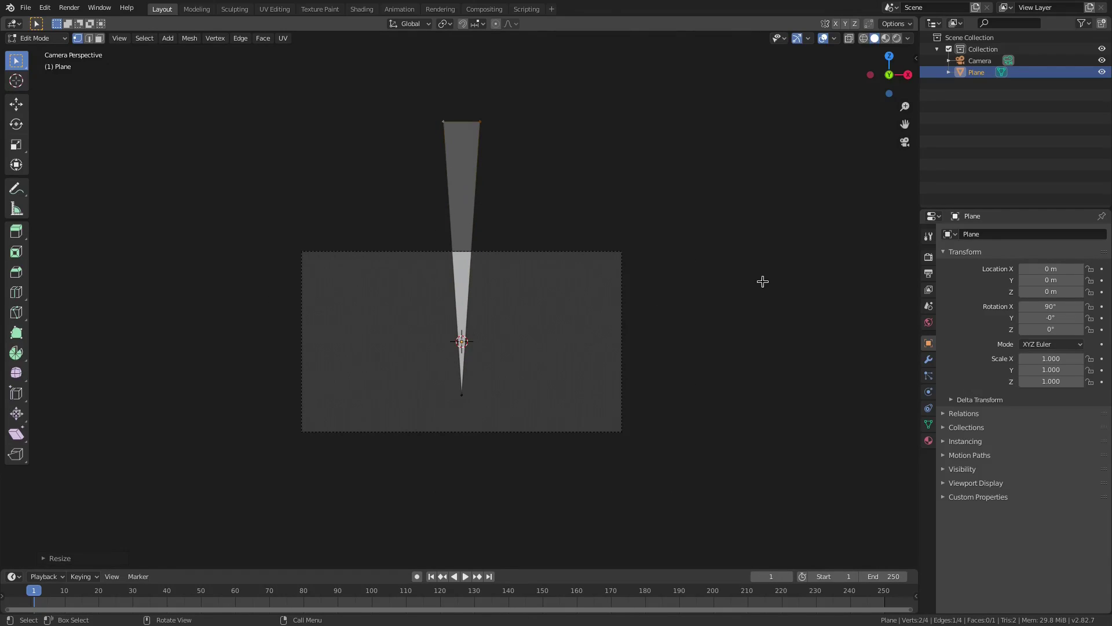
pyautogui.press('Tab')
pyautogui.press('Tab')
pyautogui.press('Tab')
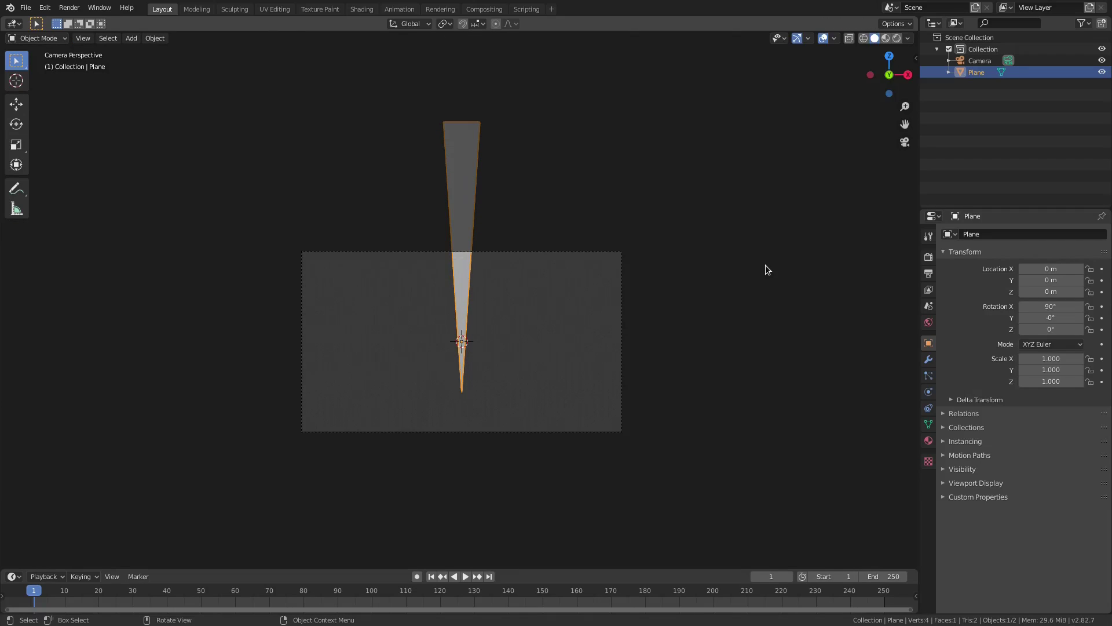
pyautogui.press('Tab')
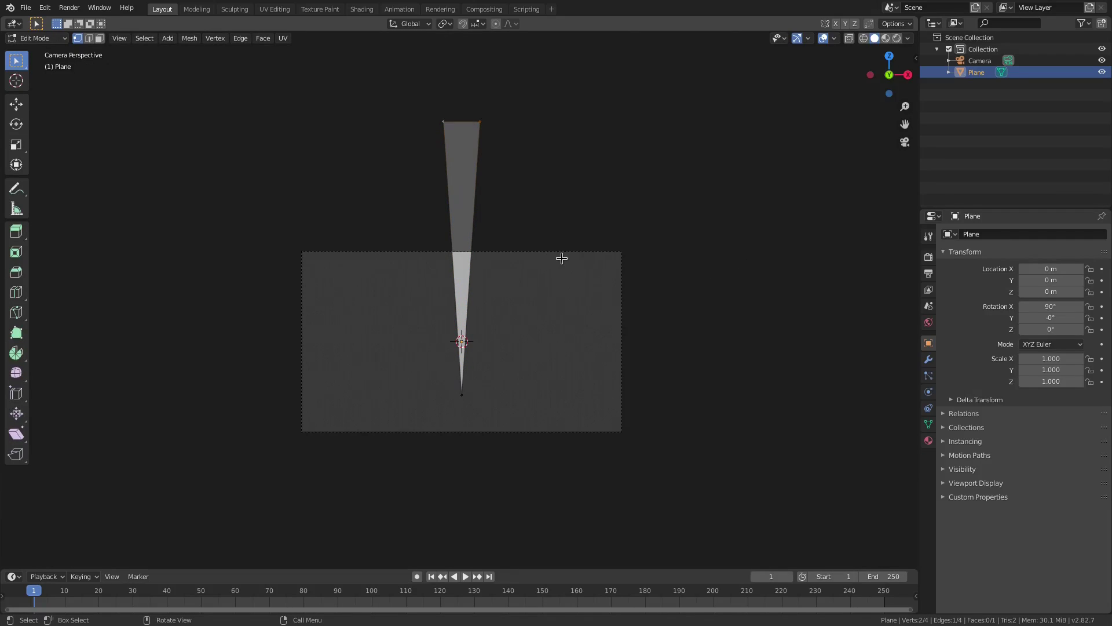
# Step: Select the whole wedge mesh and move it up about 0.98 m along Z, bringing its tip close to the object origin
pyautogui.scroll(1, 496, 277)
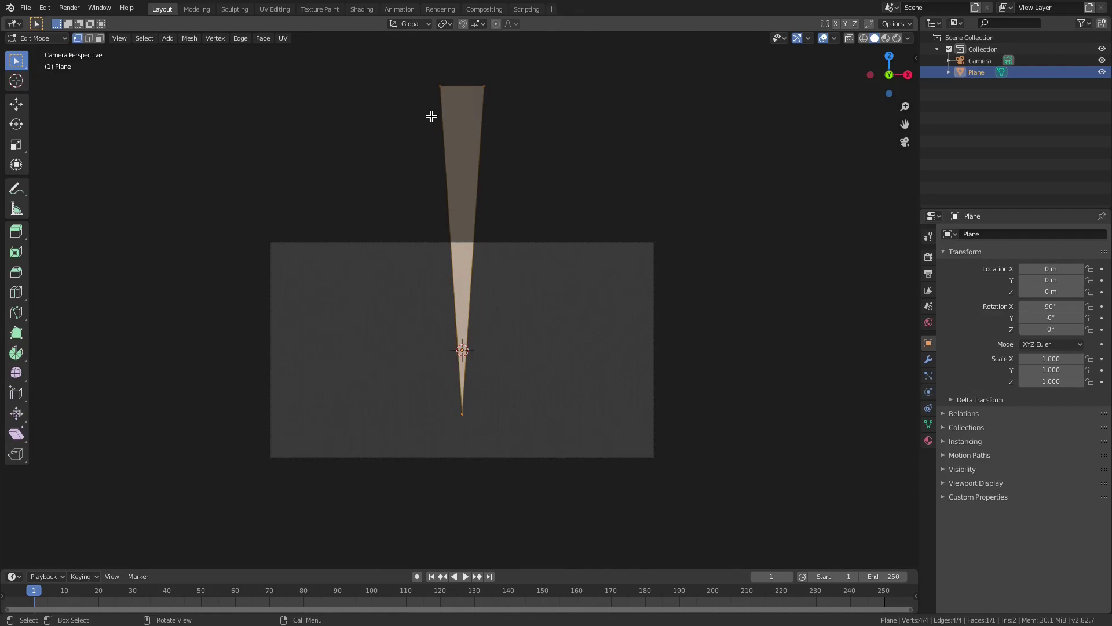
pyautogui.scroll(1, 492, 289)
pyautogui.scroll(-1, 595, 423)
pyautogui.press('g')
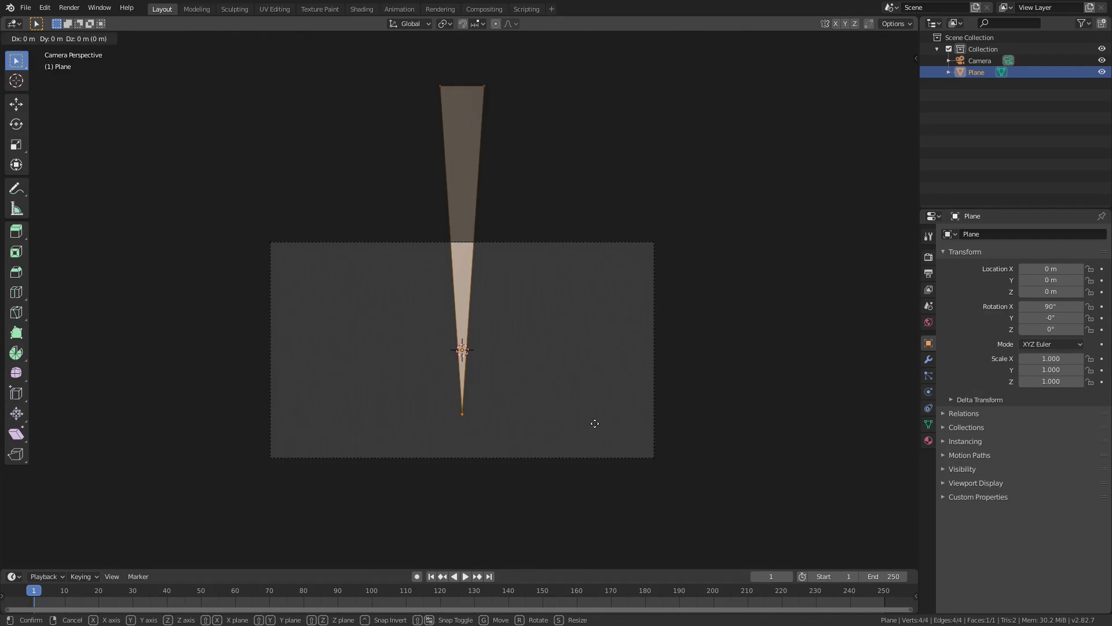
pyautogui.press('z')
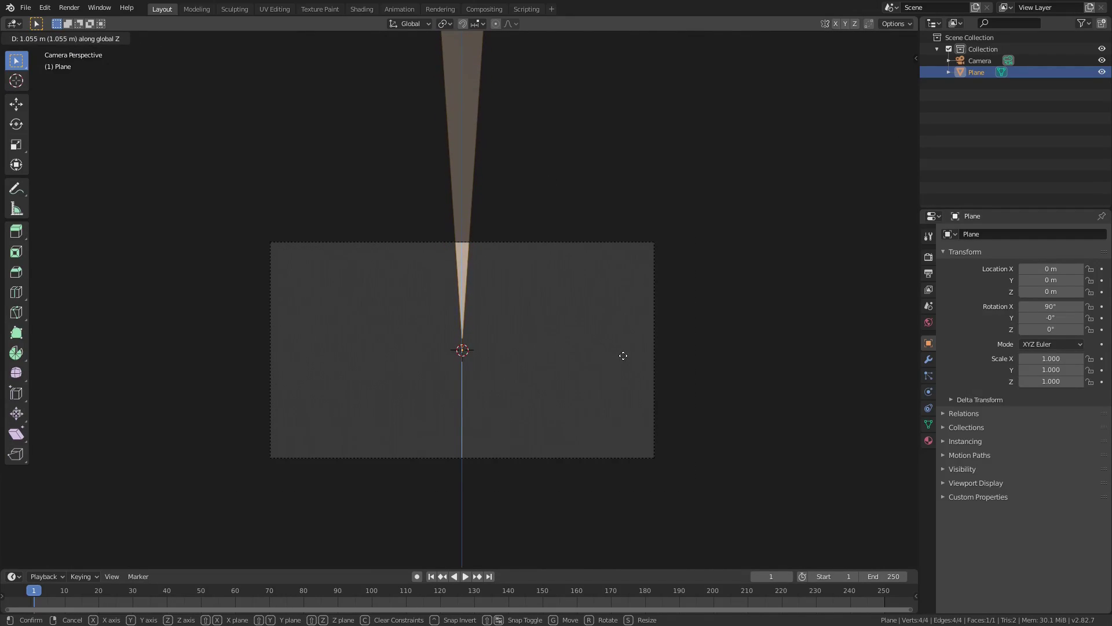
pyautogui.click(628, 361)
pyautogui.scroll(4, 511, 359)
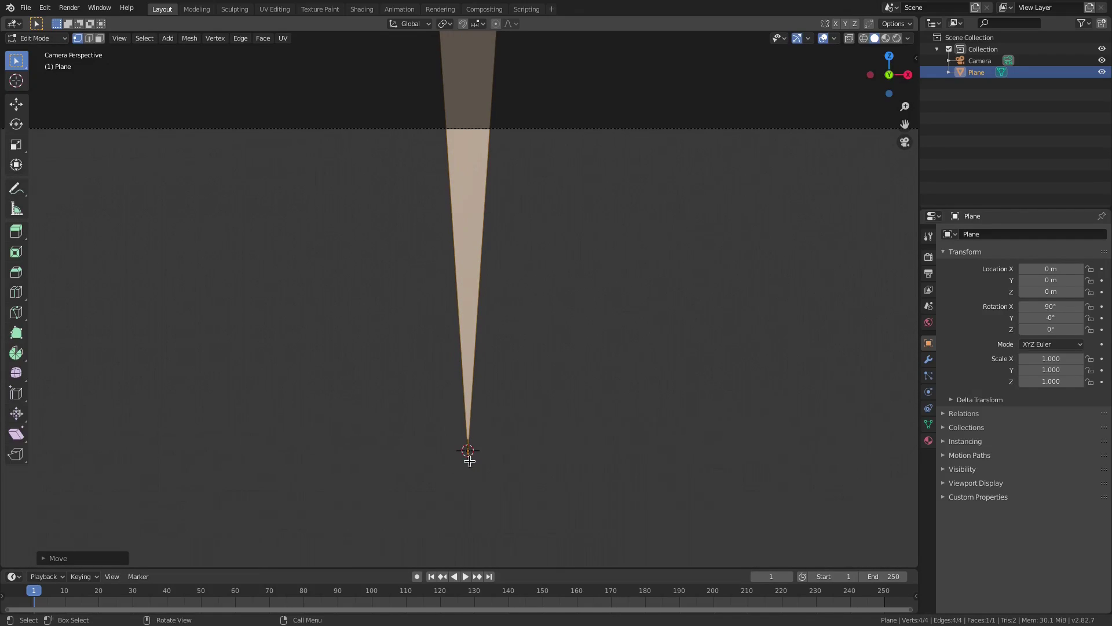
pyautogui.keyDown('shift'); pyautogui.moveTo(469, 460); pyautogui.dragTo(478, 369, button='middle'); pyautogui.keyUp('shift')
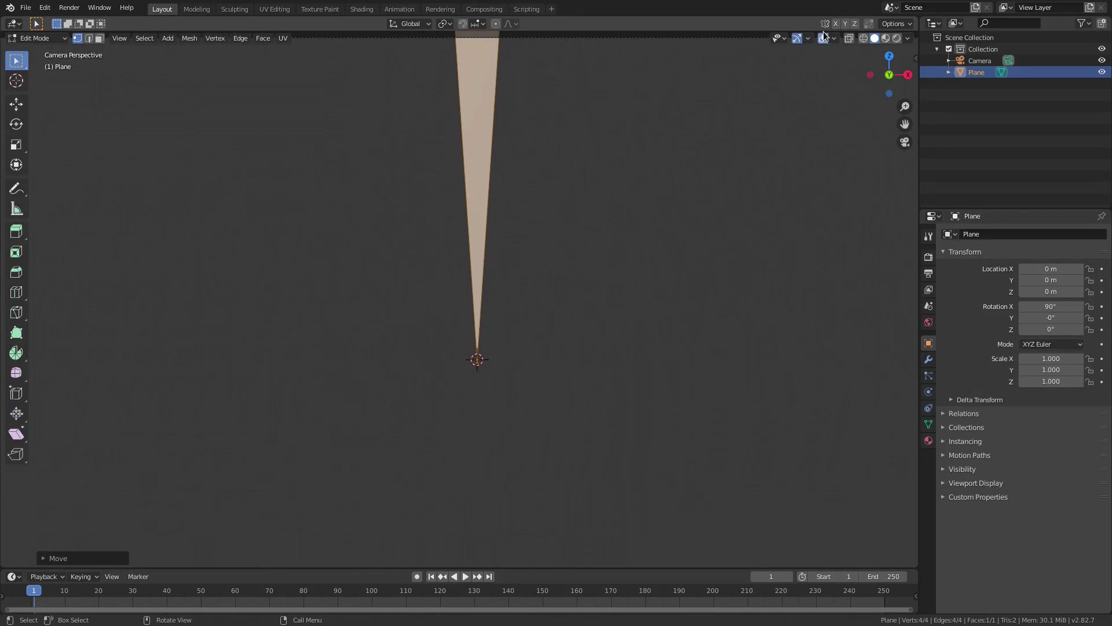
# Step: Hide the 3D cursor in the viewport overlays
pyautogui.click(907, 38)
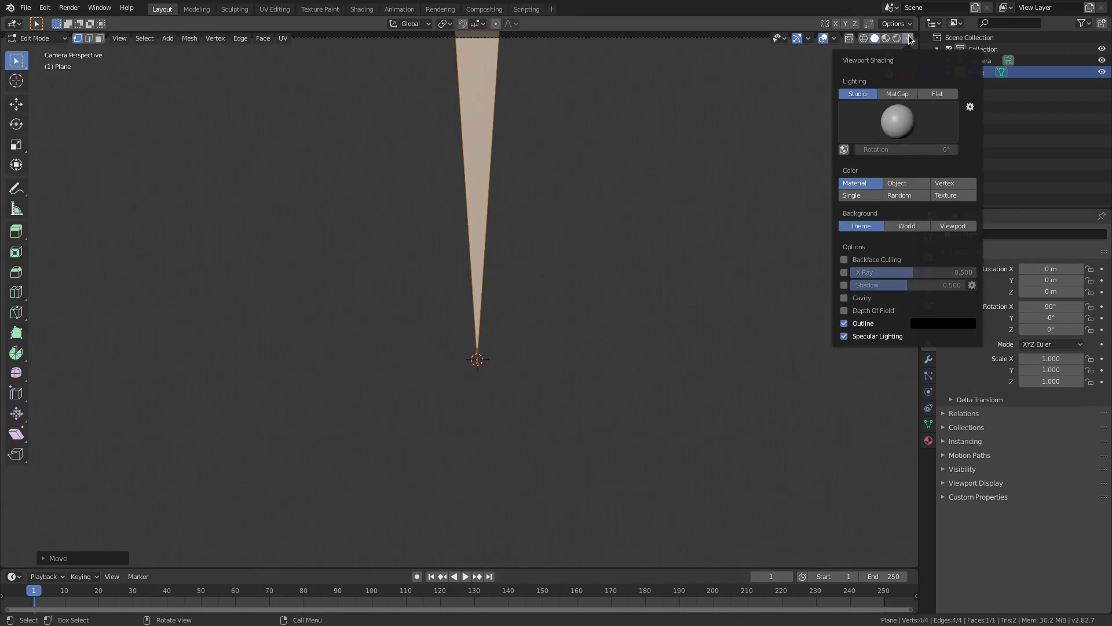
pyautogui.click(833, 38)
pyautogui.click(850, 121)
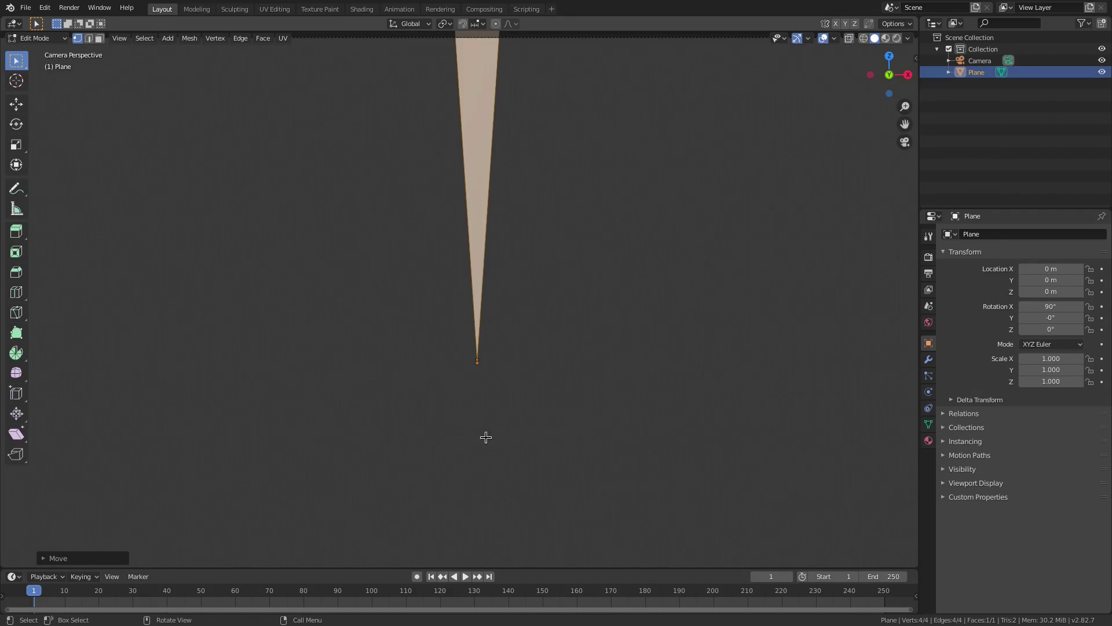
pyautogui.scroll(-2, 536, 407)
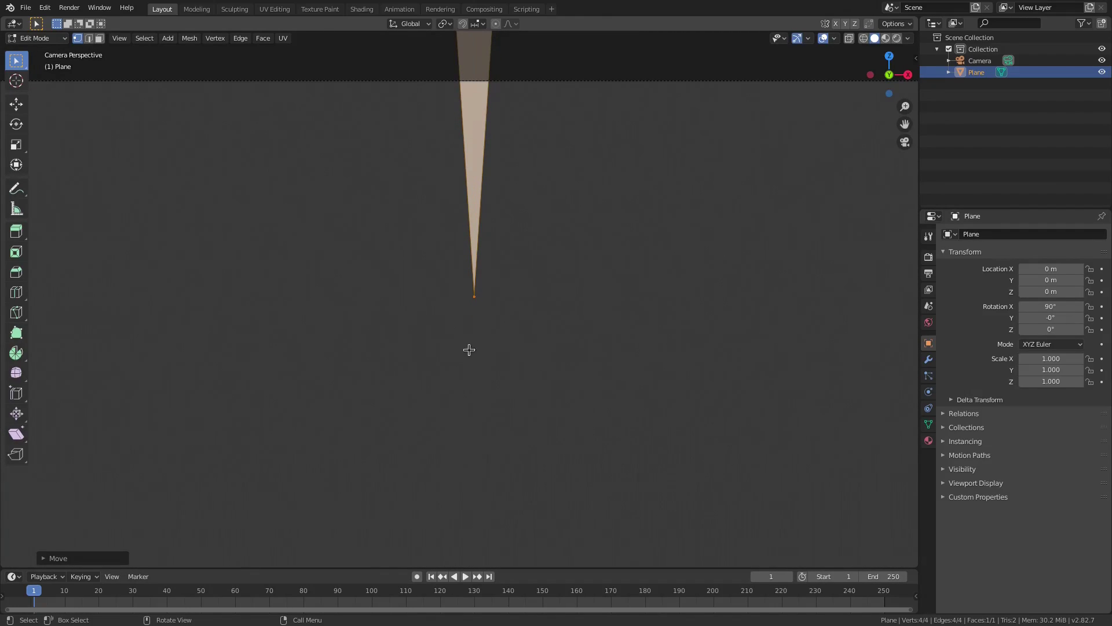
pyautogui.scroll(-3, 479, 349)
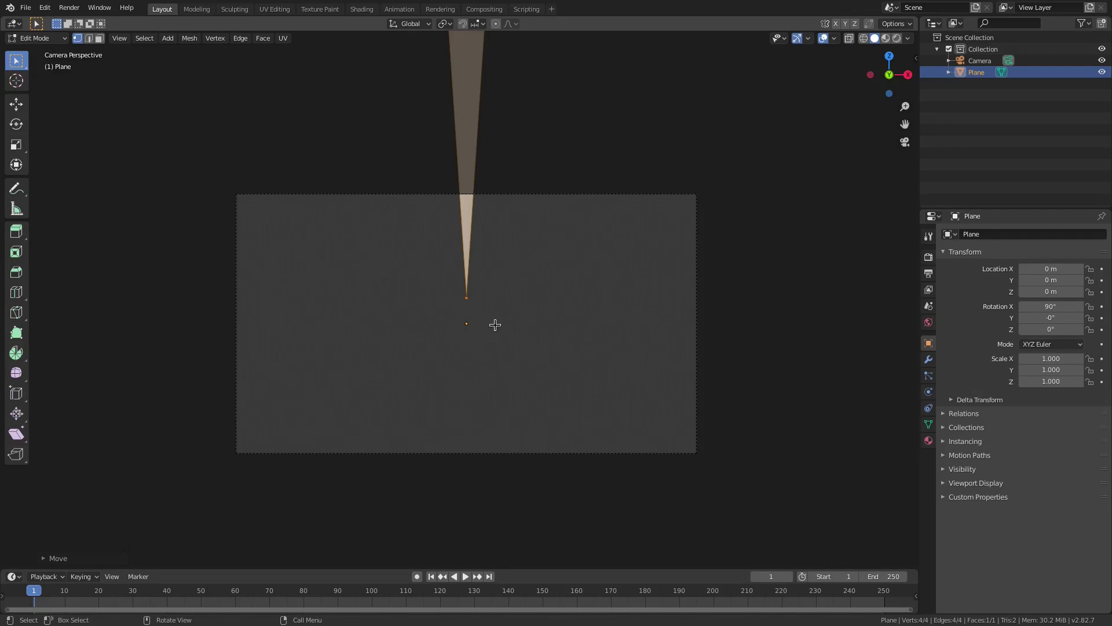
# Step: Move the whole wedge mesh further up along Z, widening the gap between its tip and the origin, and return to Object Mode
pyautogui.press('g')
pyautogui.press('z')
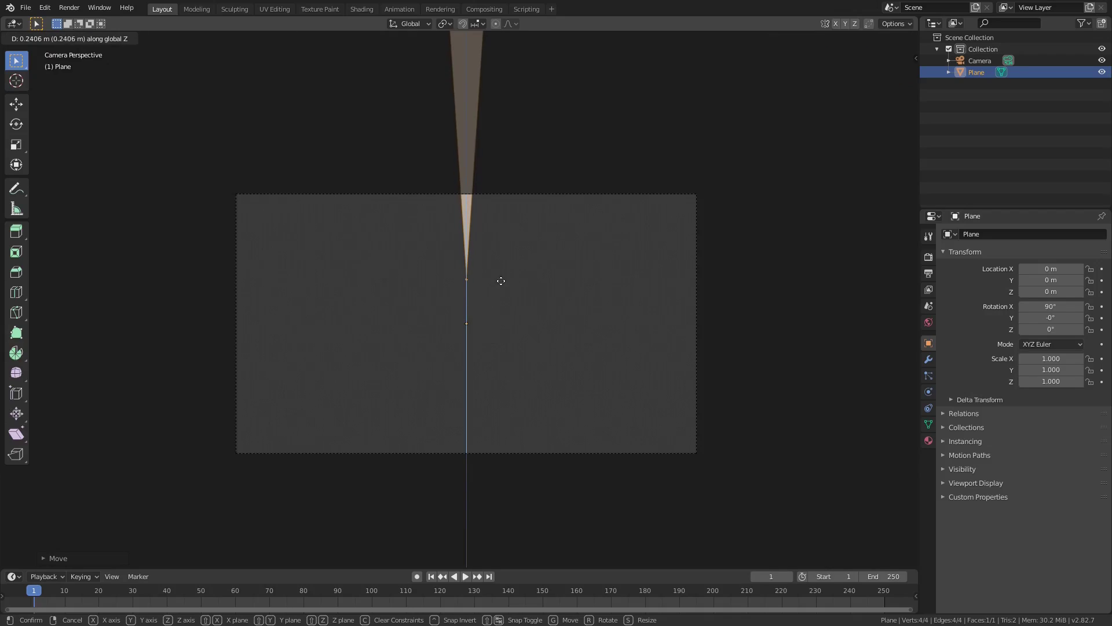
pyautogui.click(513, 260)
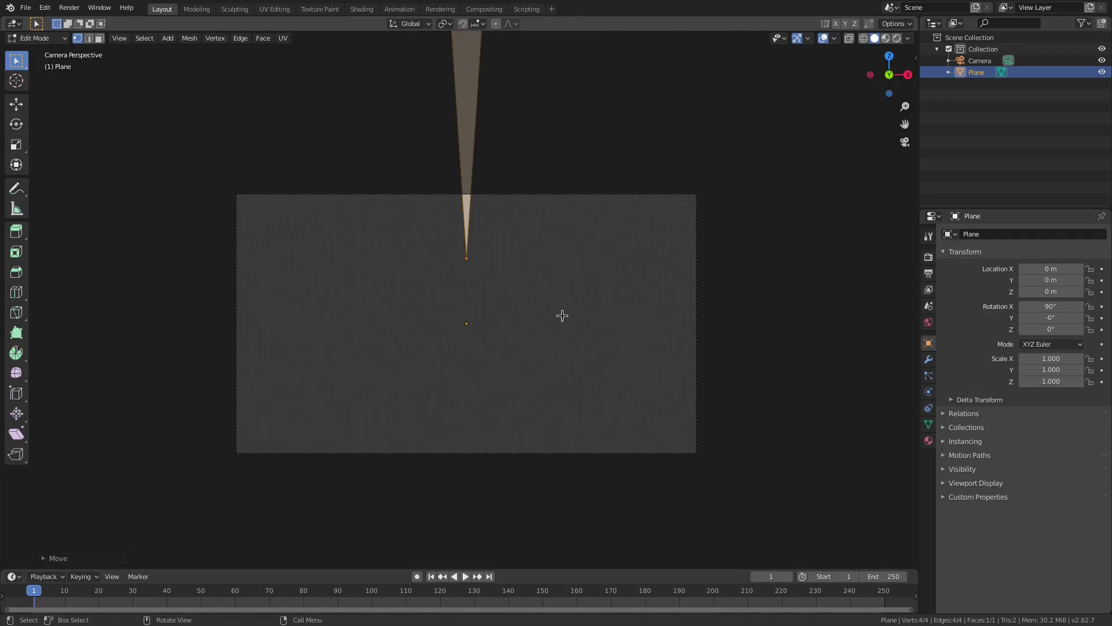
pyautogui.press('Tab')
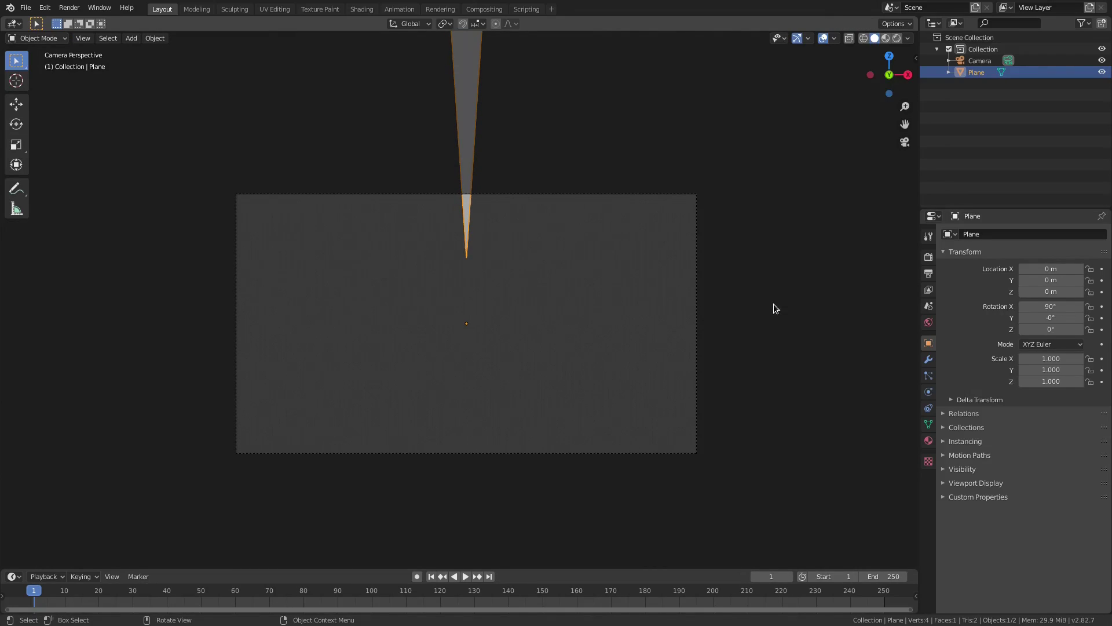
# Step: Scale the wedge object down uniformly to about 0.599
pyautogui.press('s')
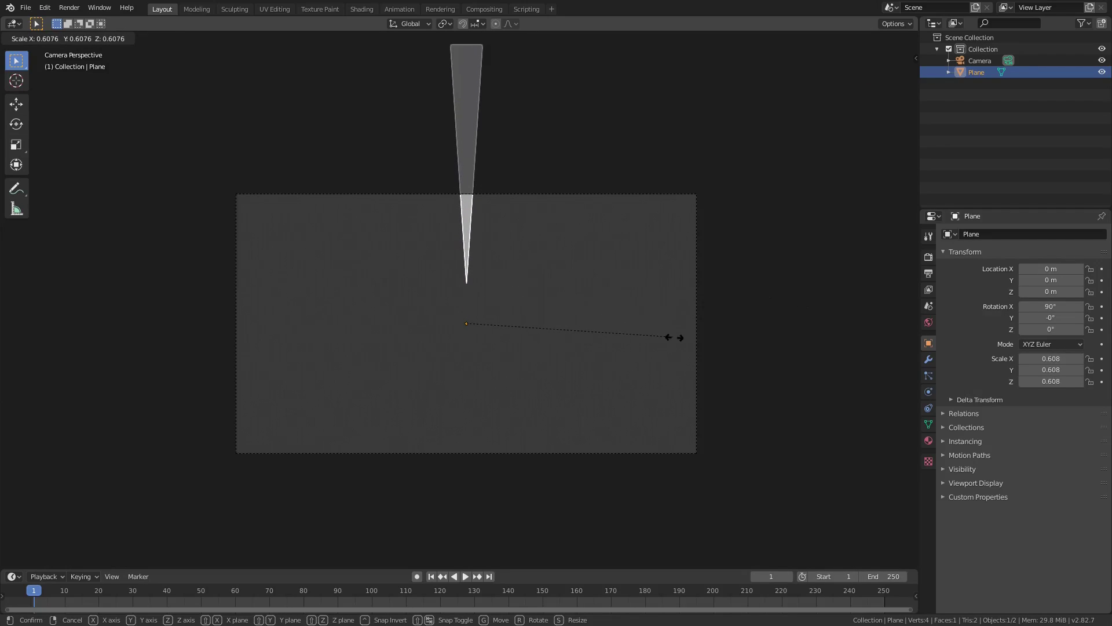
pyautogui.click(669, 350)
pyautogui.scroll(-4, 585, 348)
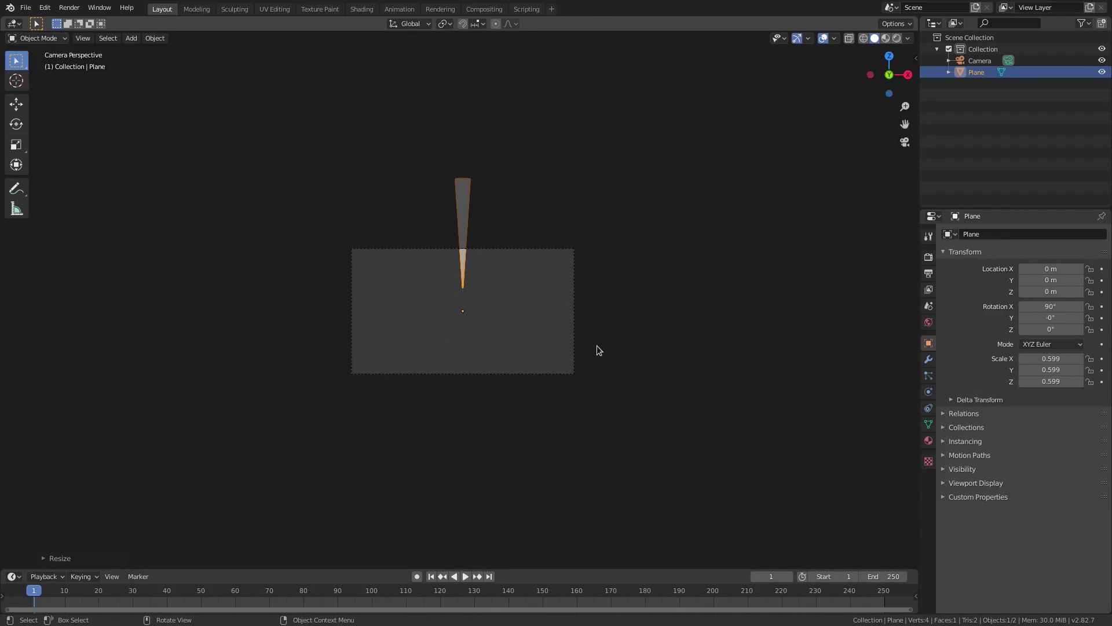
pyautogui.scroll(5, 597, 348)
pyautogui.scroll(-2, 678, 281)
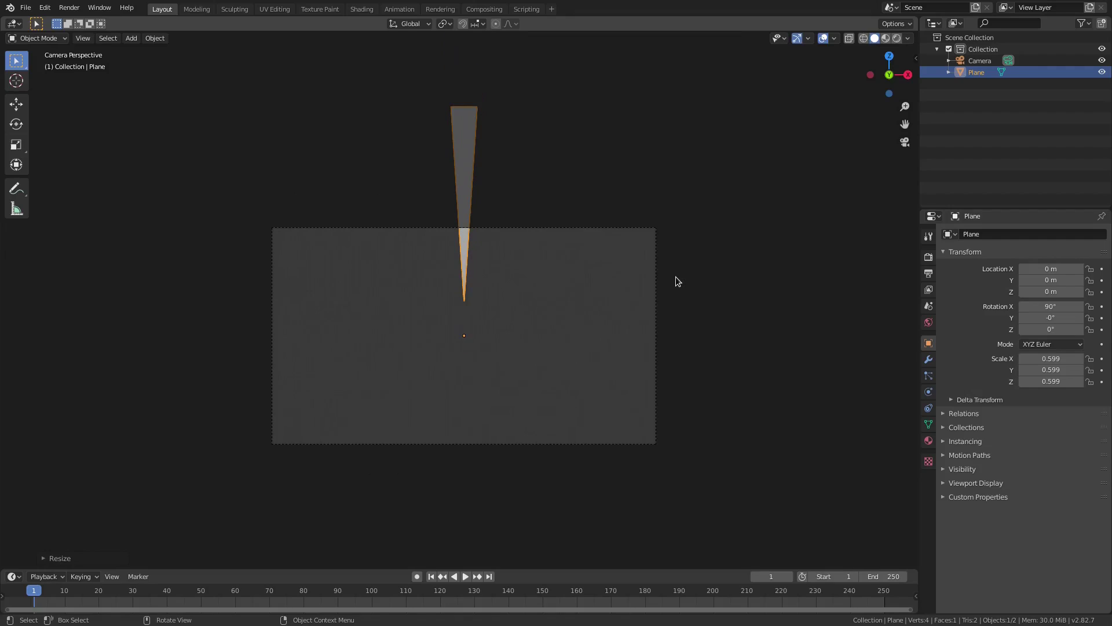
pyautogui.scroll(1, 678, 281)
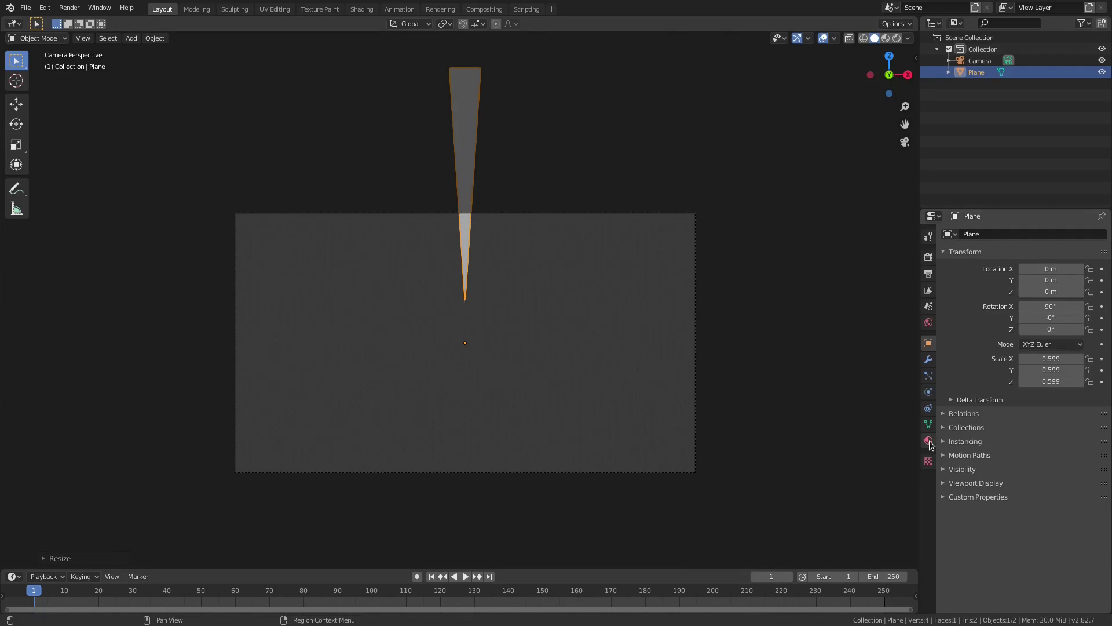
# Step: Assign the existing material named Material to the wedge and set its surface shader to Emission
pyautogui.click(929, 441)
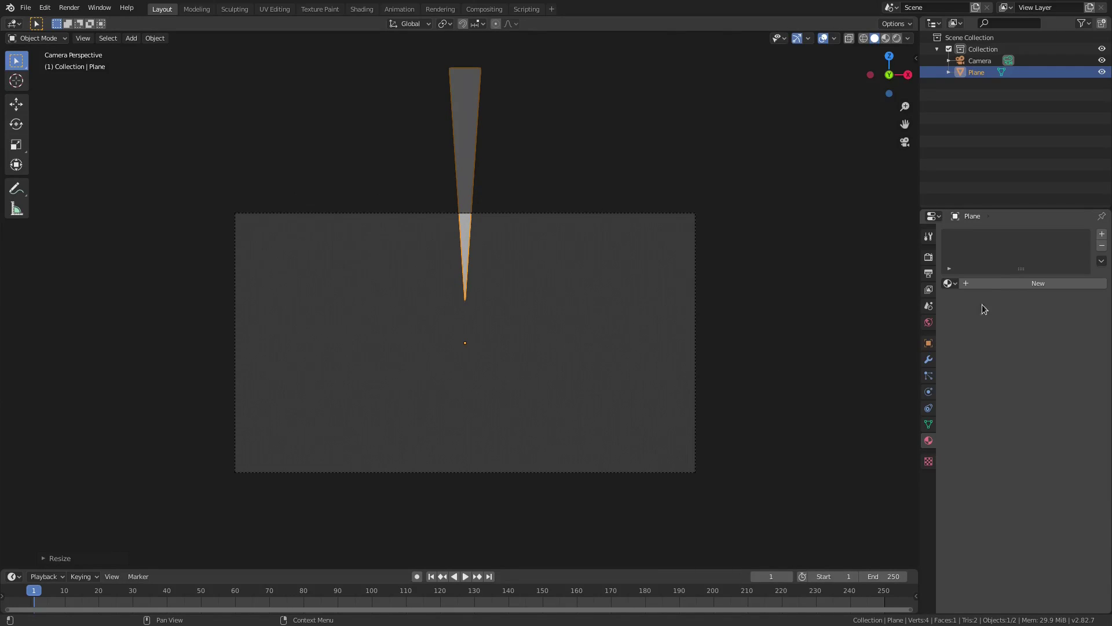
pyautogui.click(949, 283)
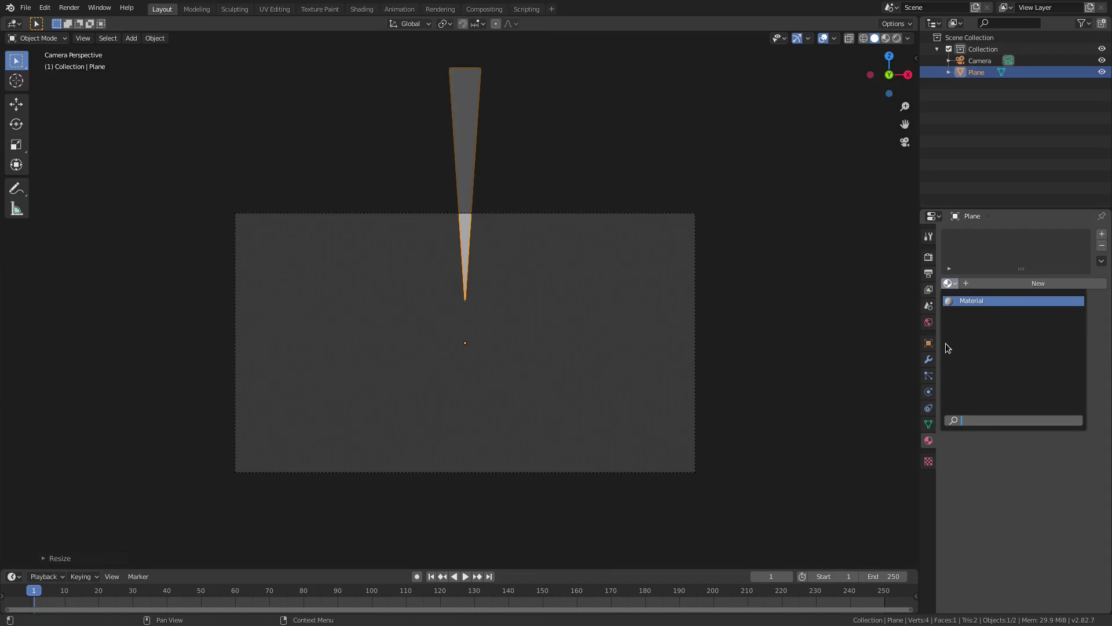
pyautogui.click(981, 302)
pyautogui.click(1056, 354)
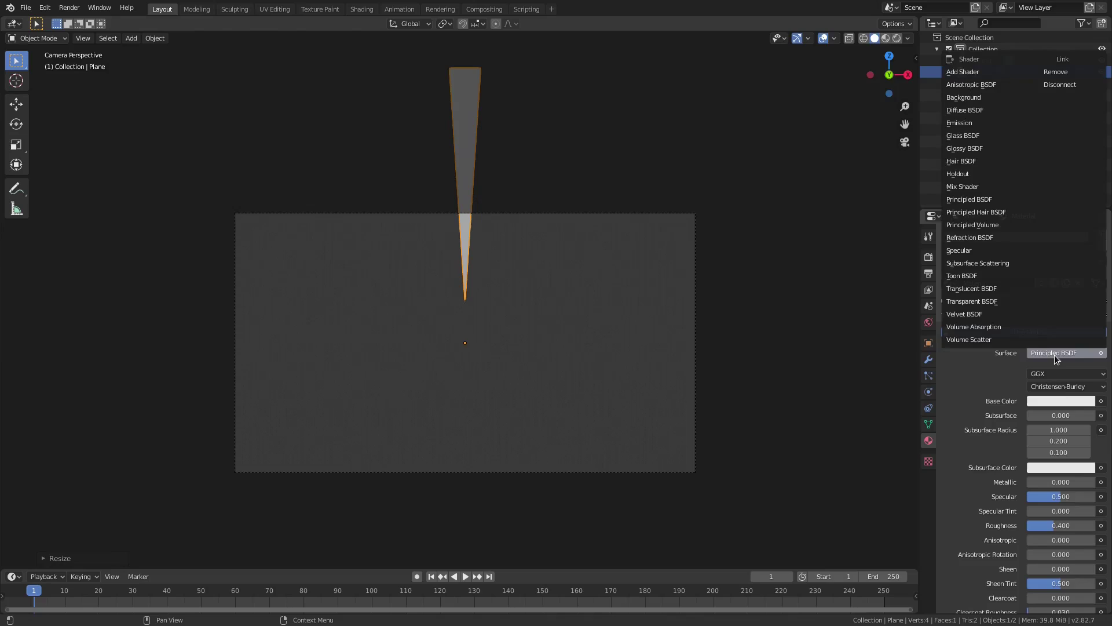
pyautogui.click(1061, 352)
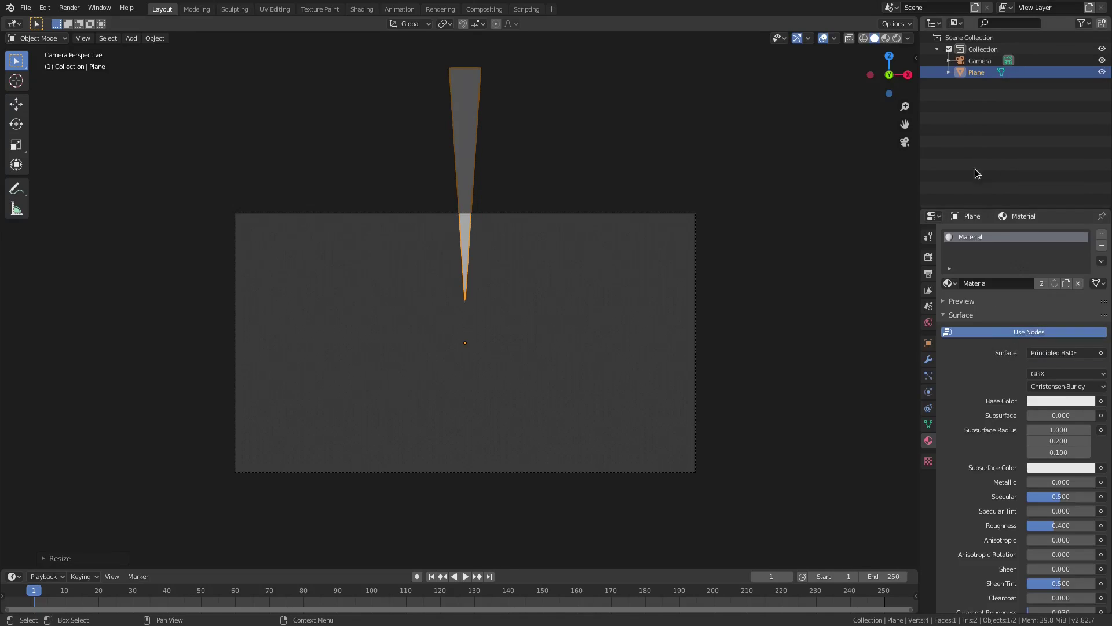
pyautogui.click(1051, 353)
pyautogui.click(960, 122)
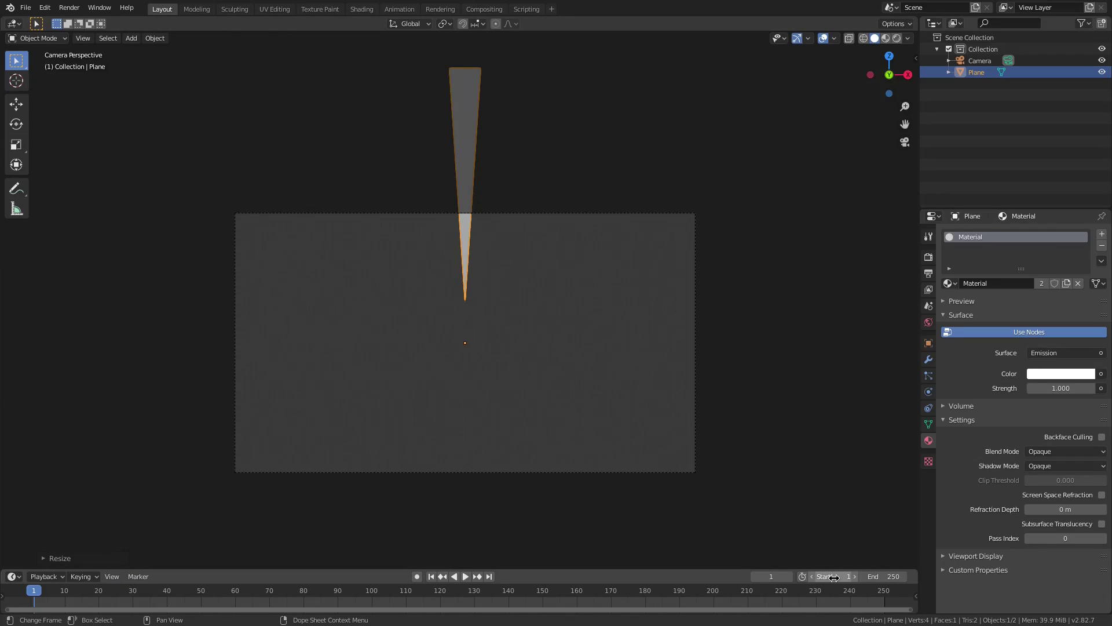
# Step: Set the animation's start frame to 0 and go to frame 0
pyautogui.click(813, 577)
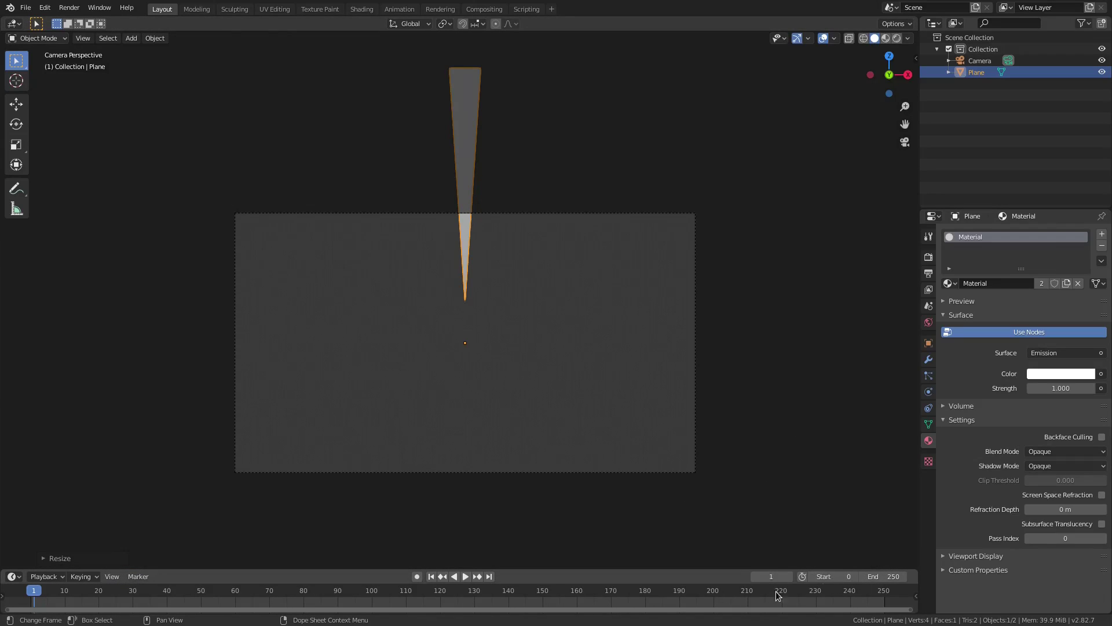
pyautogui.click(31, 594)
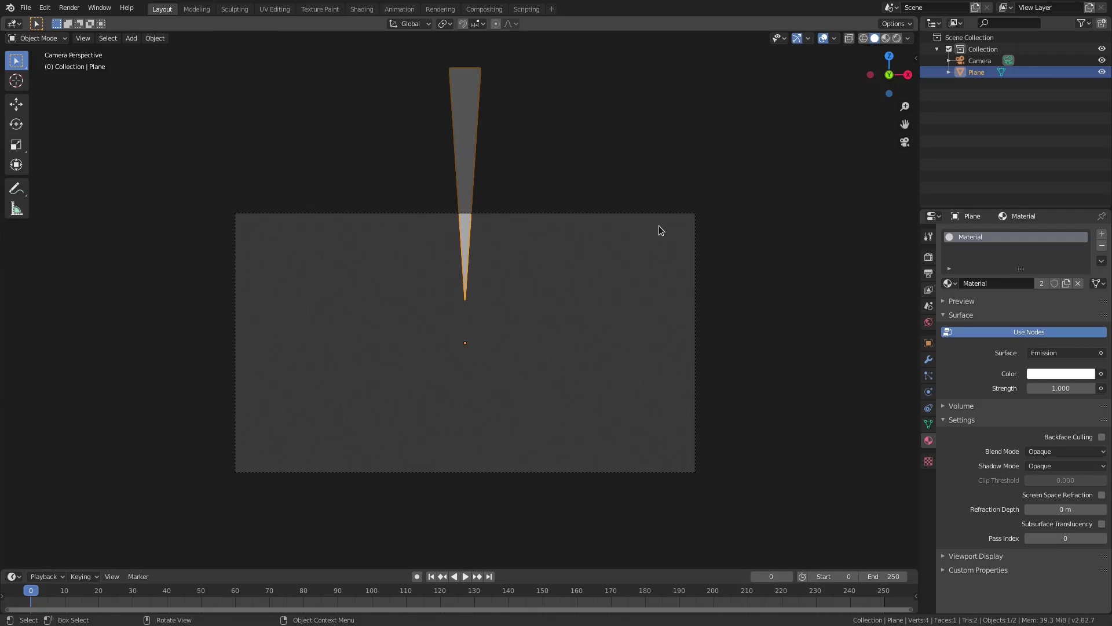
# Step: Set the scene's color management View Transform to Standard
pyautogui.click(930, 256)
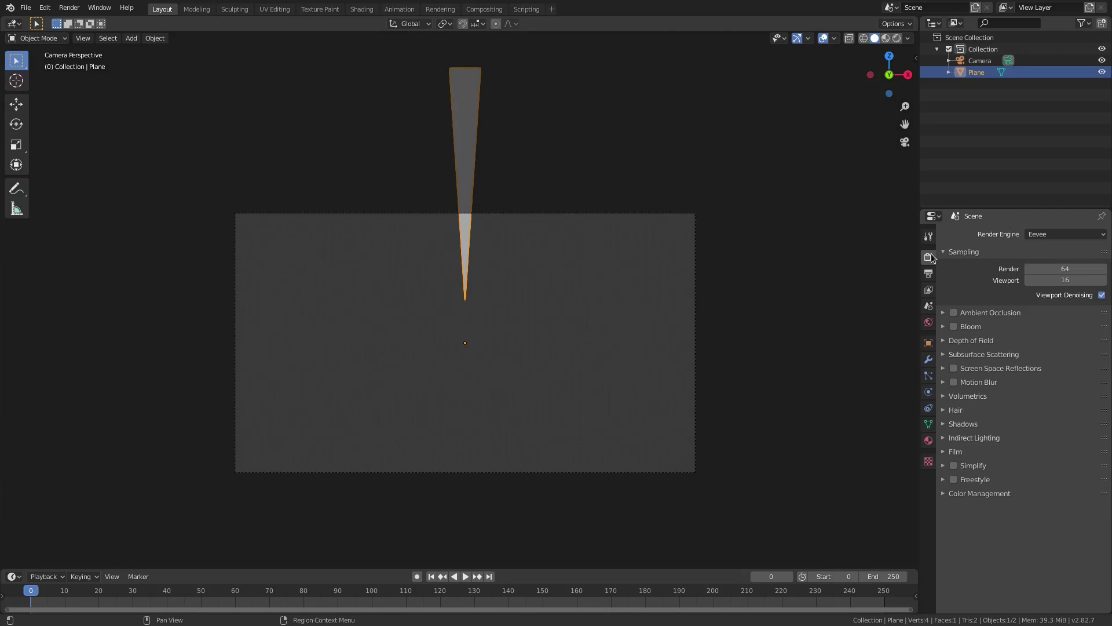
pyautogui.click(960, 496)
pyautogui.click(1048, 527)
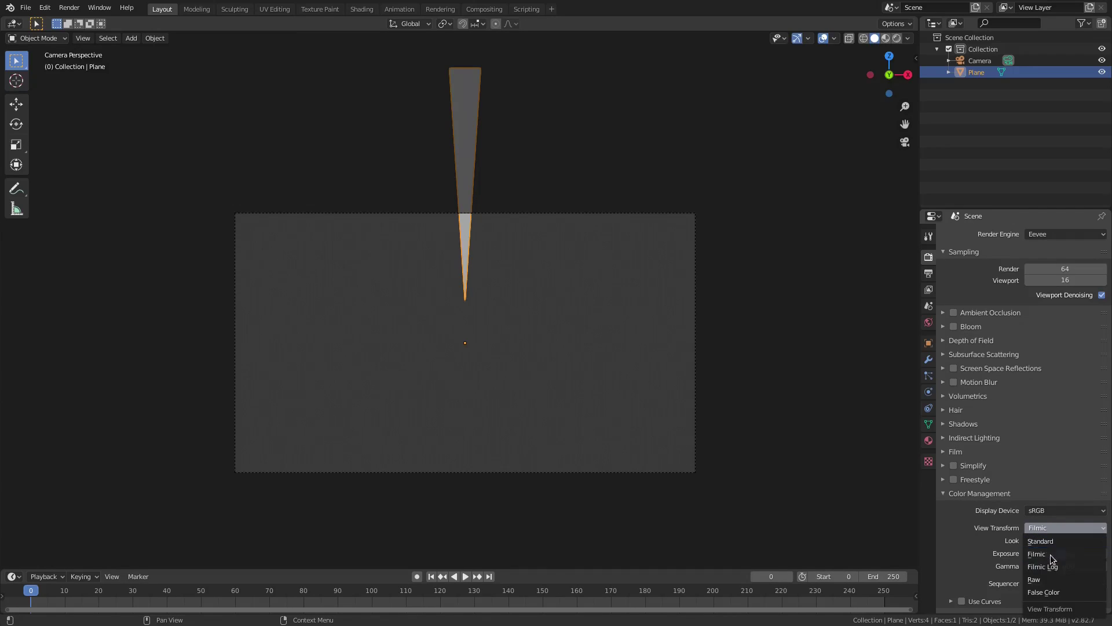
pyautogui.click(1050, 541)
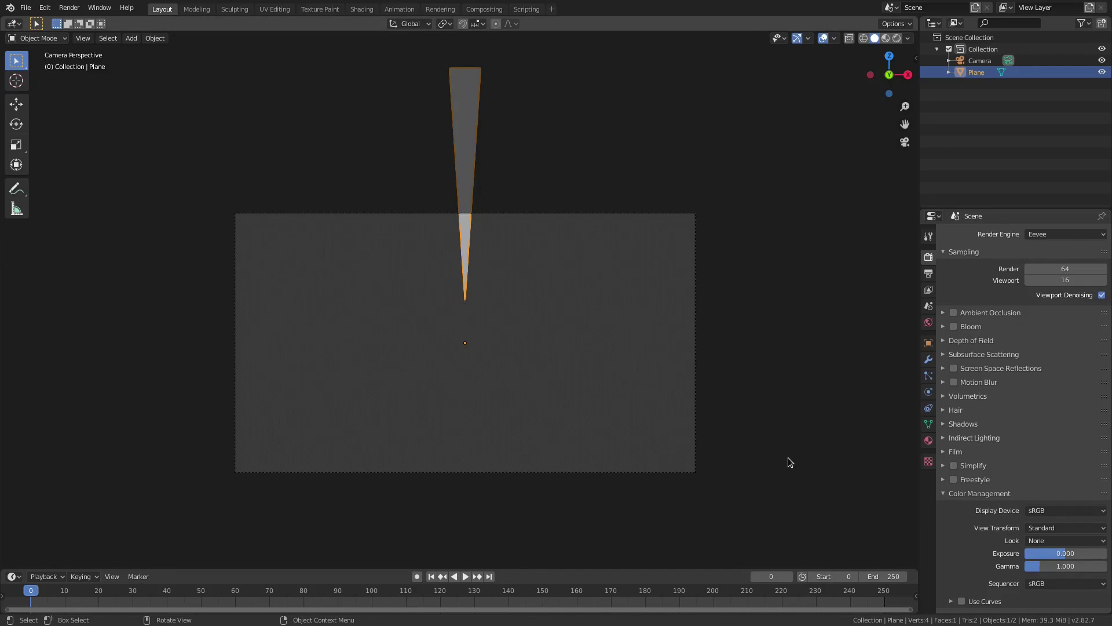
pyautogui.click(943, 493)
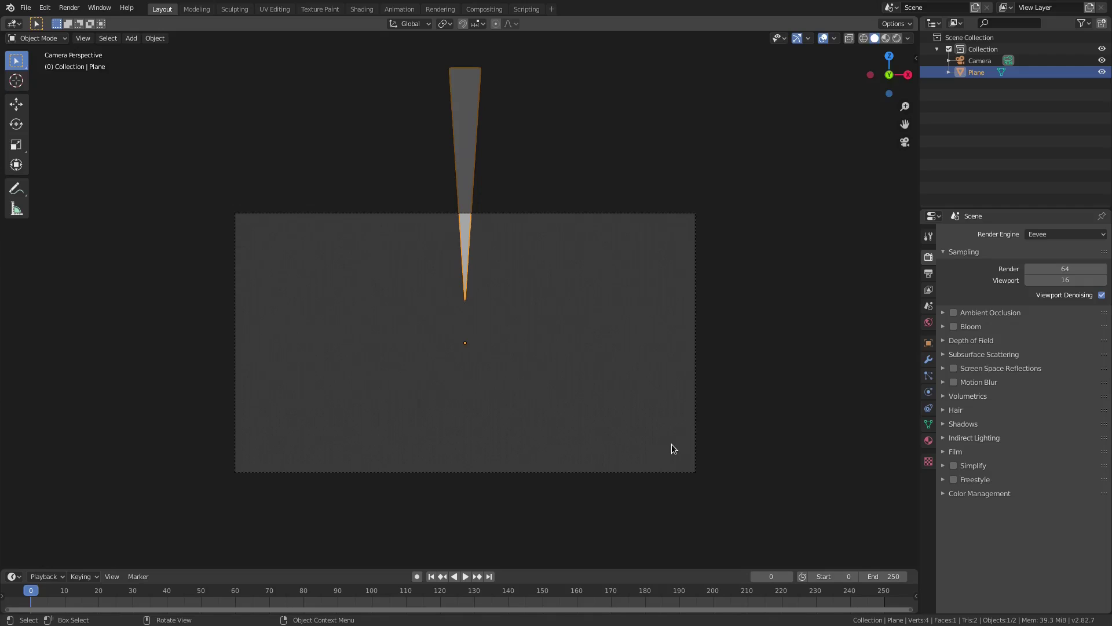
# Step: Test the wedge's pivot by rotating it about 60° around the global Y axis and back to vertical
pyautogui.press('r')
pyautogui.press('y')
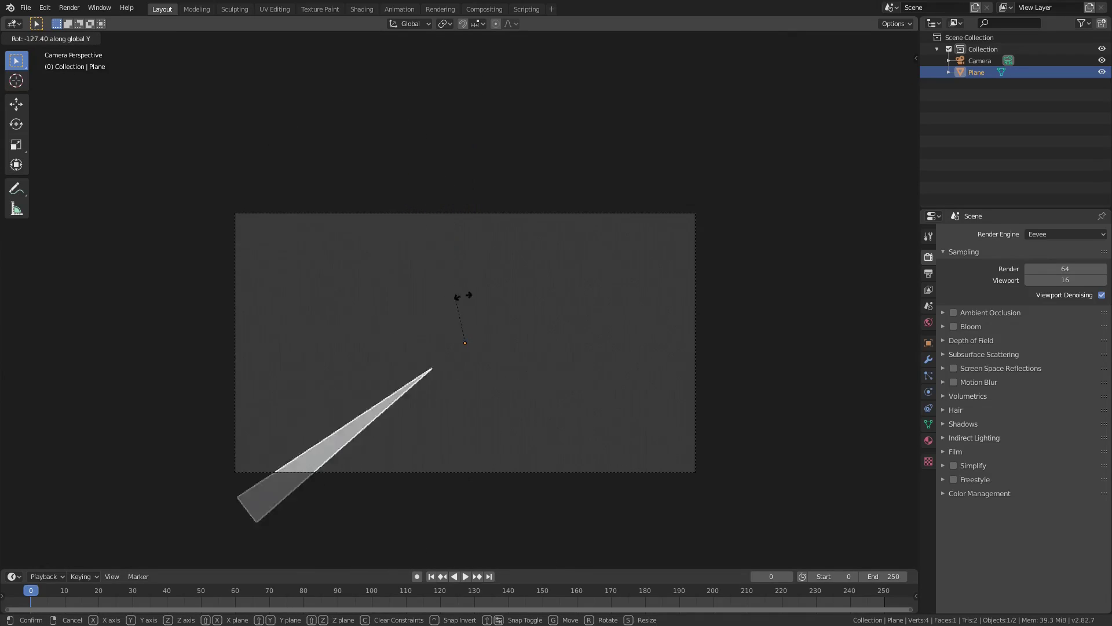
pyautogui.click(519, 306)
pyautogui.scroll(4, 218, 176)
pyautogui.keyDown('shift'); pyautogui.moveTo(121, 153); pyautogui.dragTo(536, 277, button='middle'); pyautogui.keyUp('shift')
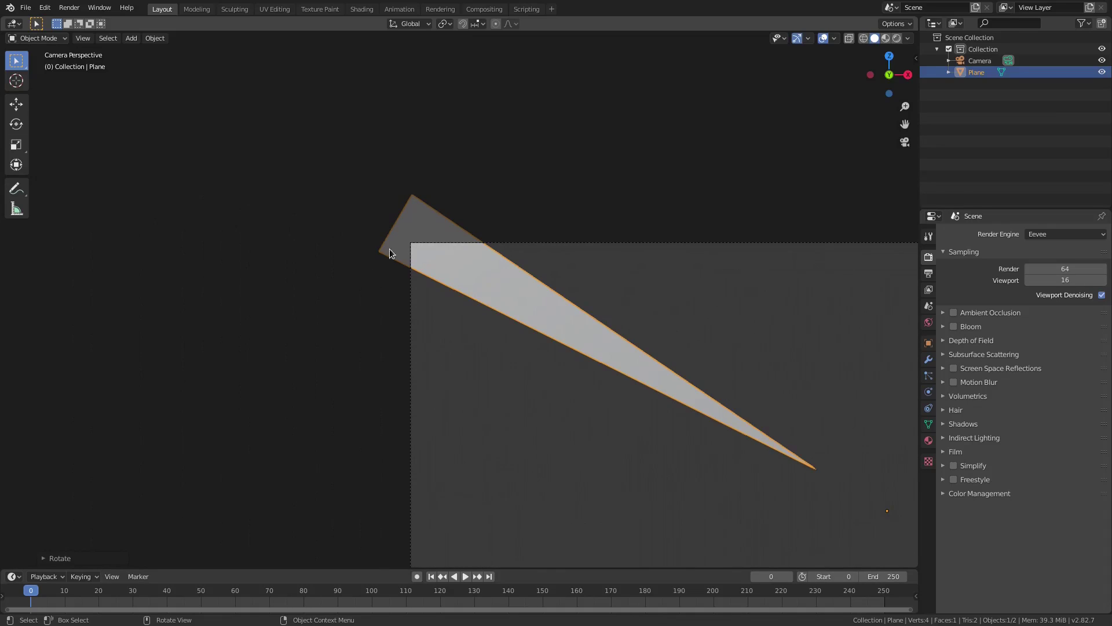
pyautogui.scroll(-3, 389, 248)
pyautogui.keyDown('shift'); pyautogui.moveTo(636, 400); pyautogui.dragTo(532, 363, button='middle'); pyautogui.keyUp('shift')
pyautogui.press('r')
pyautogui.press('y')
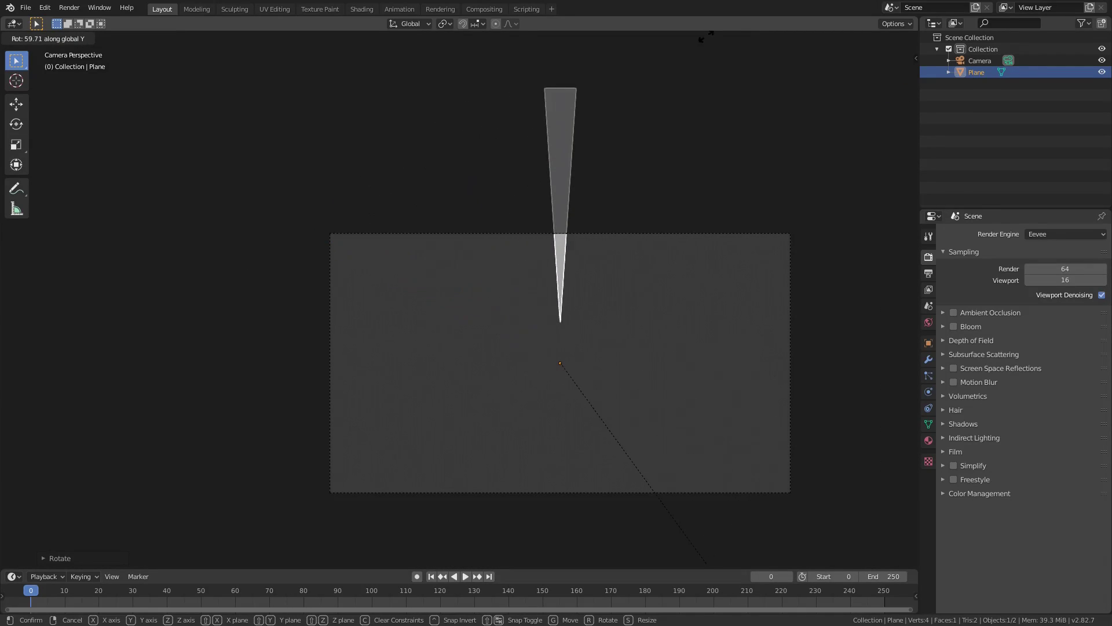
pyautogui.click(668, 430)
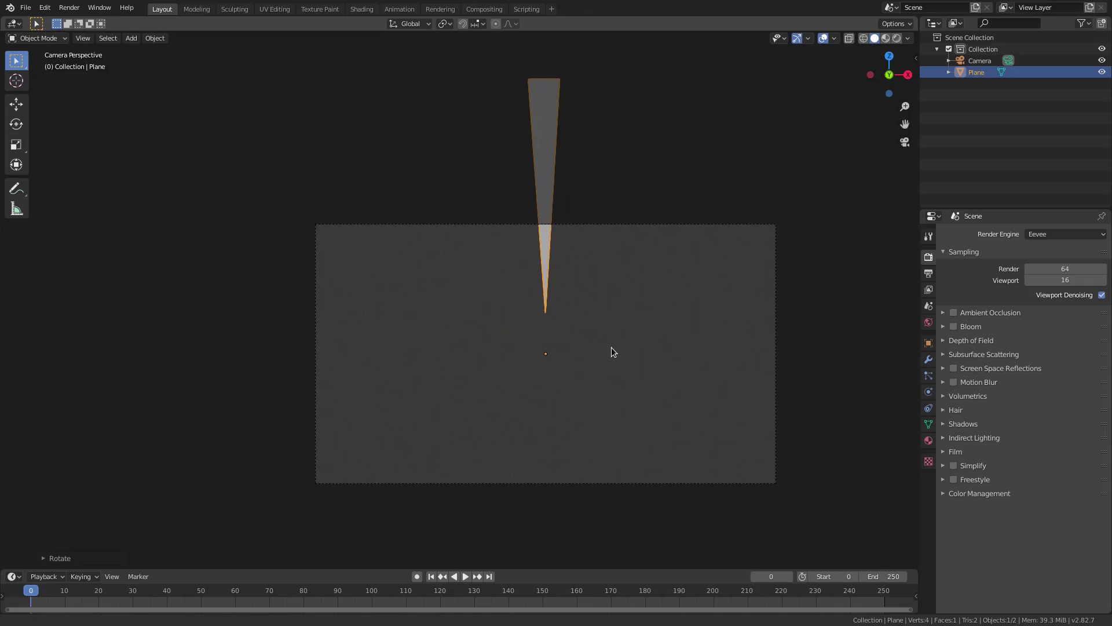
# Step: Duplicate the wedge in place and rotate the copy counterclockwise around the origin about the Y axis
pyautogui.hotkey('shift', 'd')
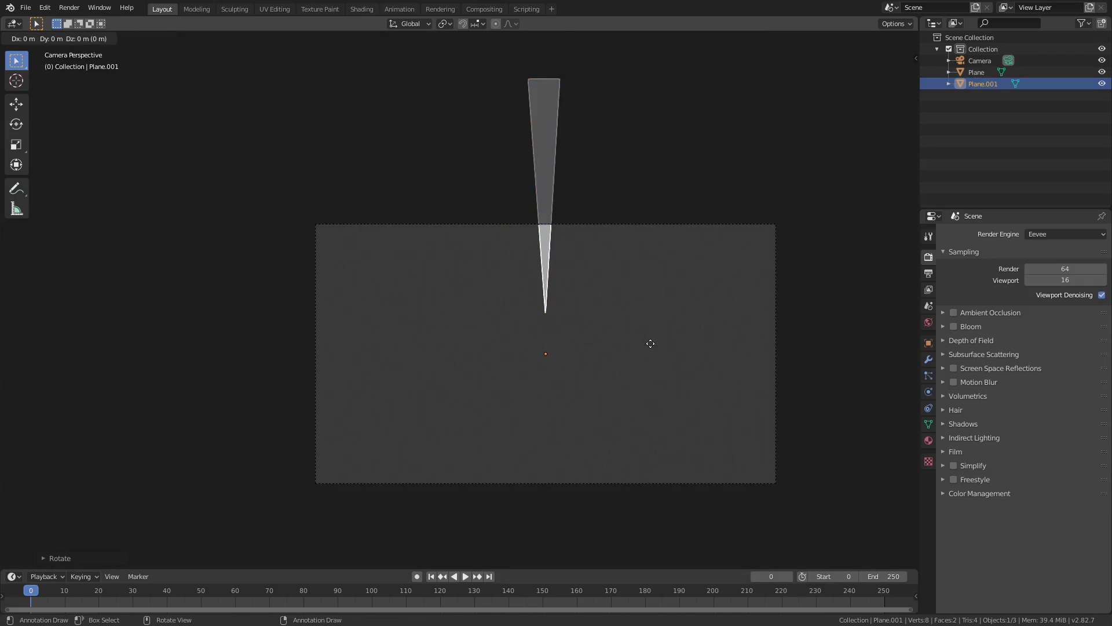
pyautogui.rightClick(606, 352)
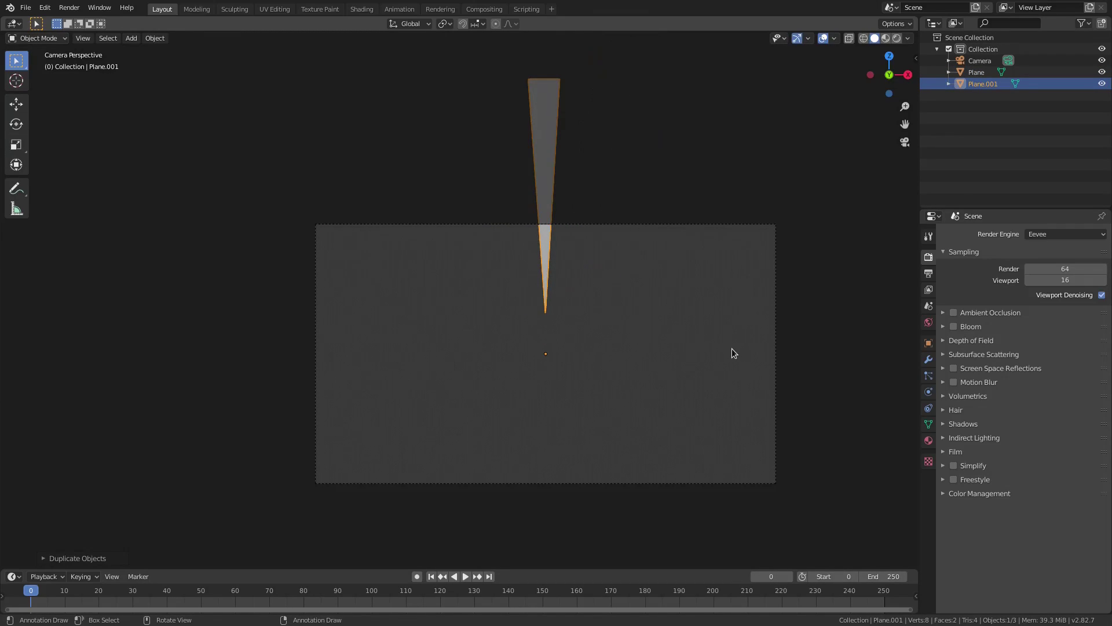
pyautogui.hotkey('shift', 'd')
pyautogui.press('r')
pyautogui.click(675, 297)
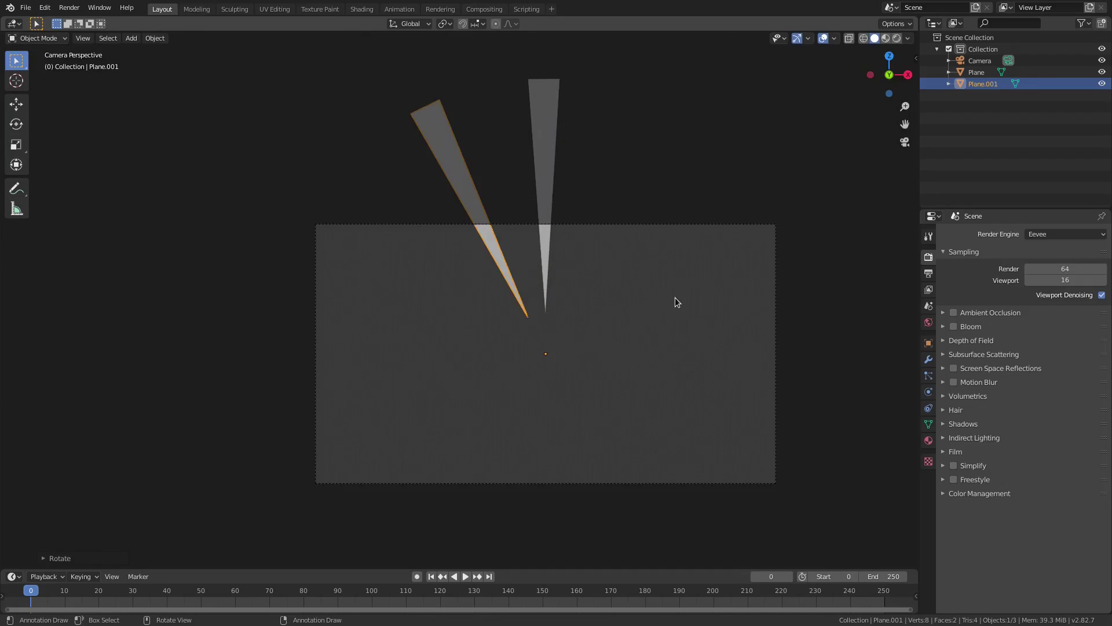
# Step: Duplicate the tilted wedge, rotating the copy toward the camera frame's upper-left corner and the tilted wedge itself toward the lower-left corner
pyautogui.hotkey('shift', 'd')
pyautogui.press('r')
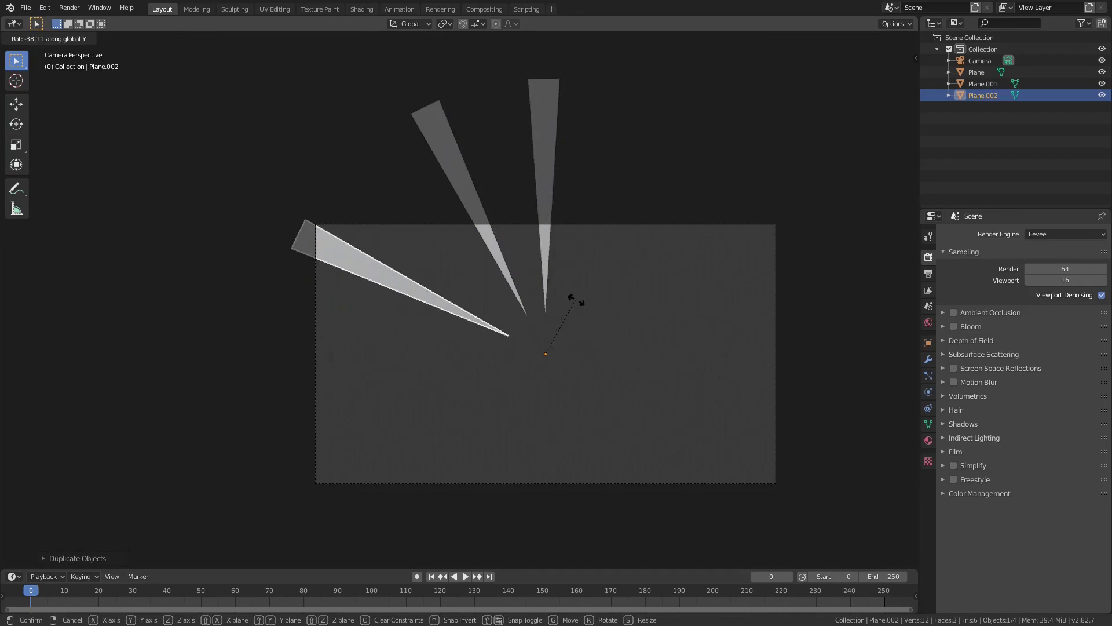
pyautogui.click(581, 298)
pyautogui.click(443, 173)
pyautogui.press('r')
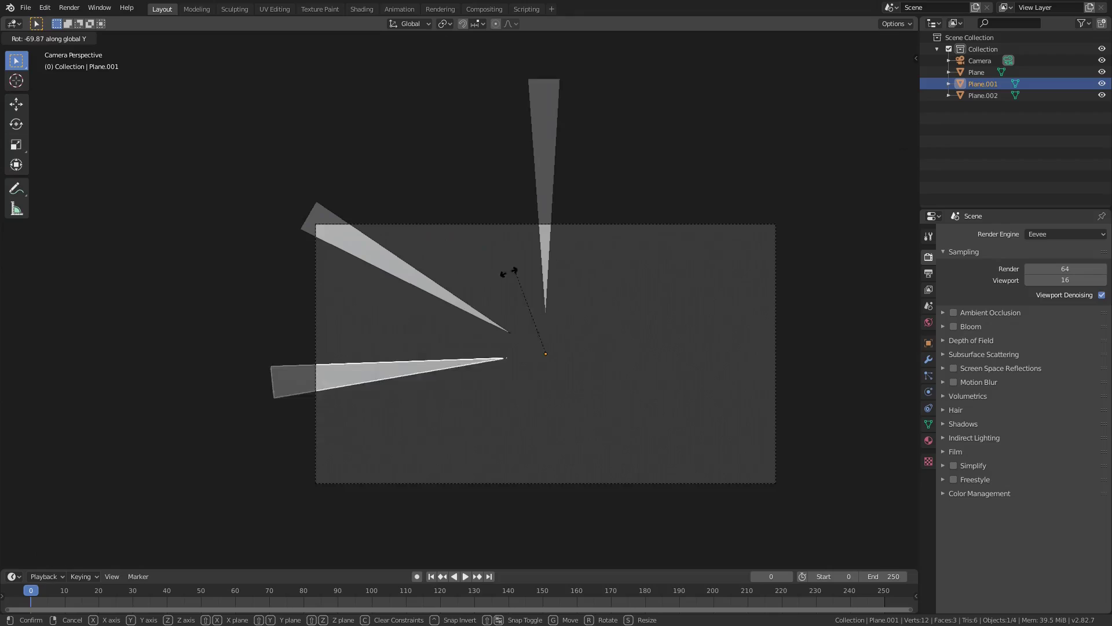
pyautogui.click(505, 310)
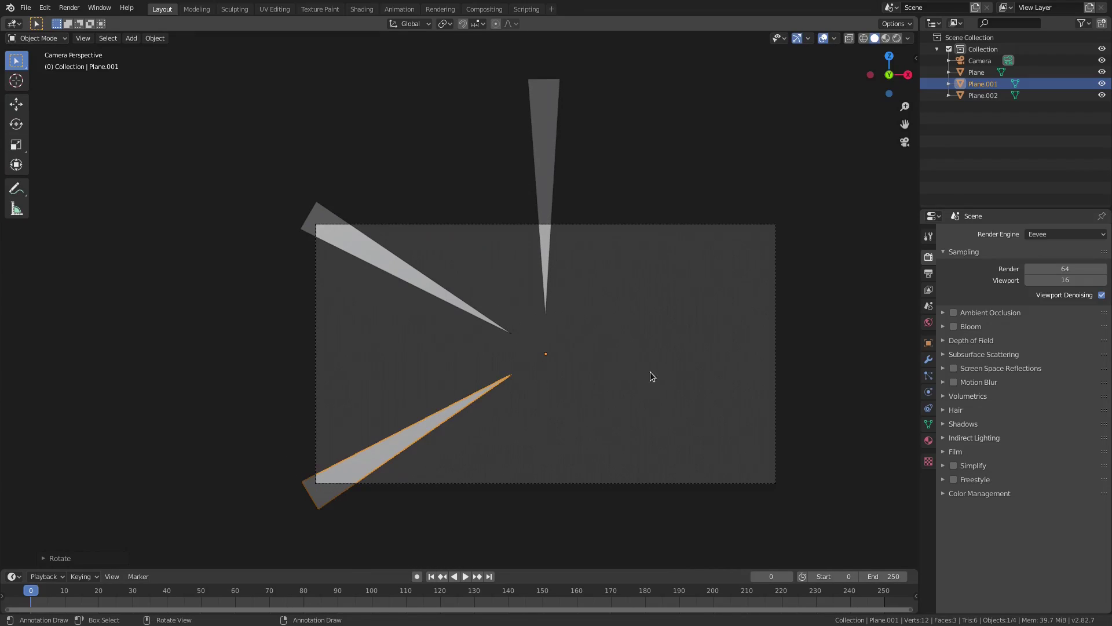
# Step: Duplicate the lower-left wedge in place and rotate the copy about Y until it points straight down from the origin
pyautogui.press('r')
pyautogui.press('y')
pyautogui.rightClick(566, 360)
pyautogui.hotkey('shift', 'd')
pyautogui.rightClick(565, 360)
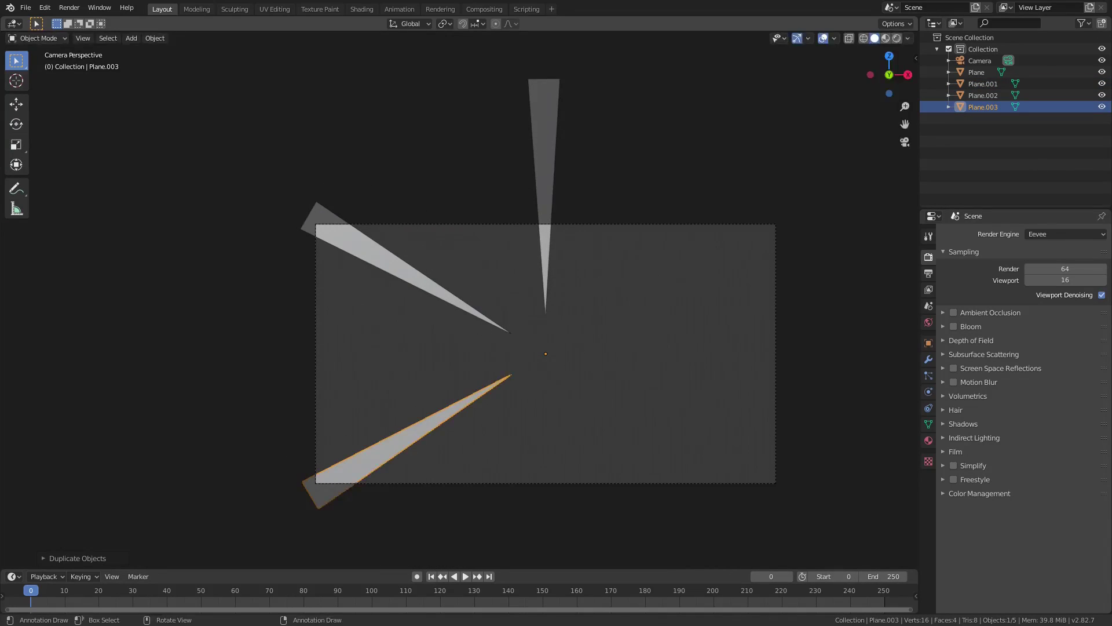
pyautogui.press('r')
pyautogui.press('y')
pyautogui.click(579, 302)
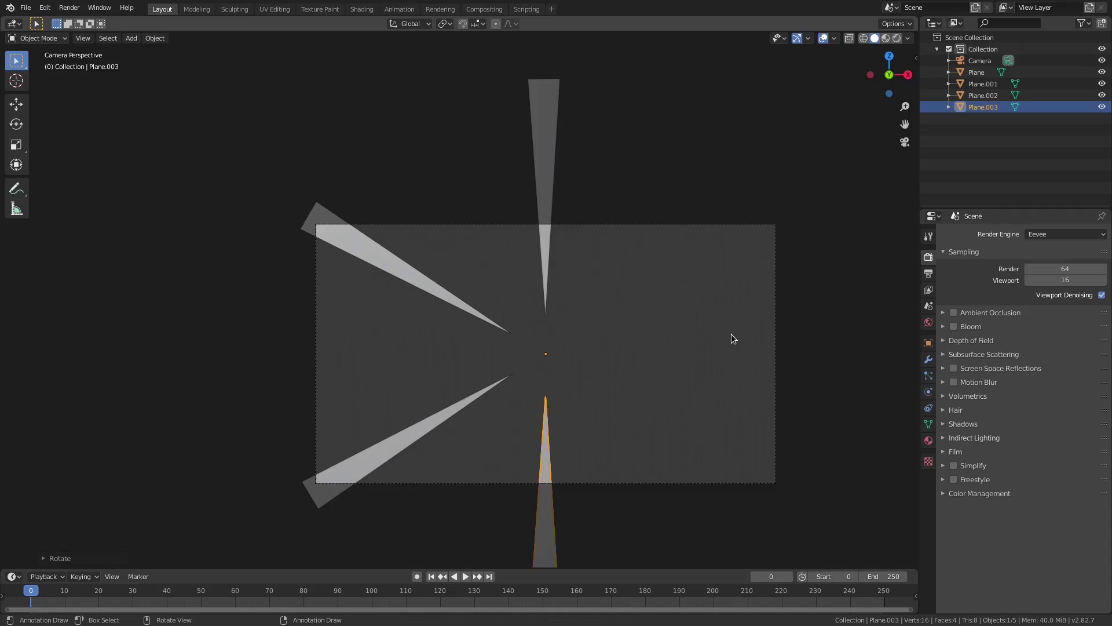
# Step: Make two more rotated wedge copies about Y, one toward the camera frame's lower-right corner and one toward its upper-right corner
pyautogui.hotkey('shift', 'd')
pyautogui.press('r')
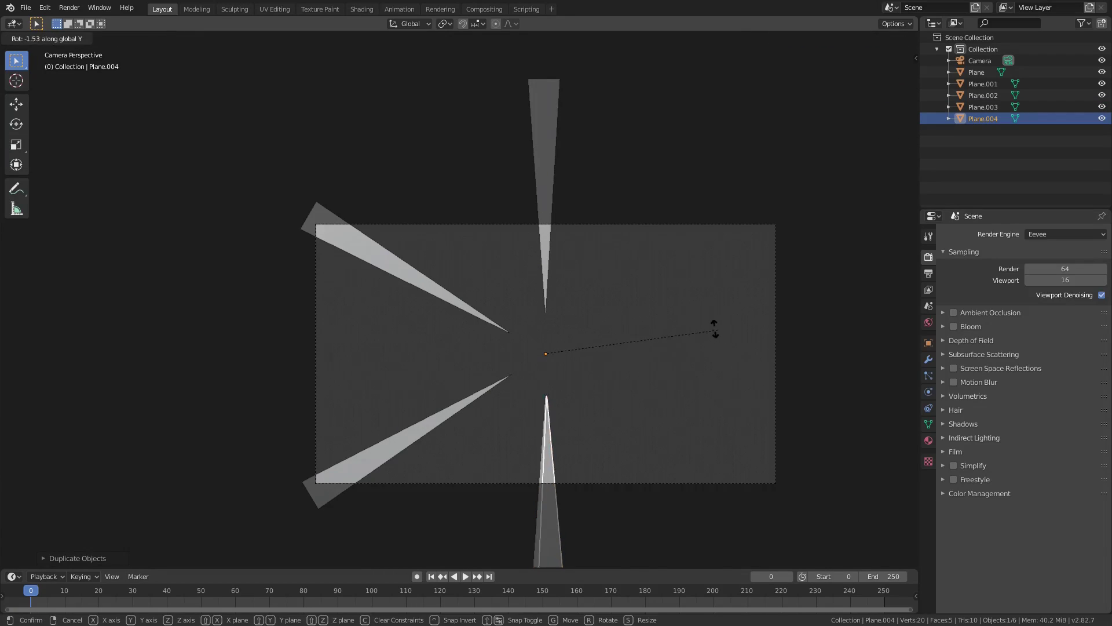
pyautogui.click(571, 295)
pyautogui.hotkey('shift', 'd')
pyautogui.press('r')
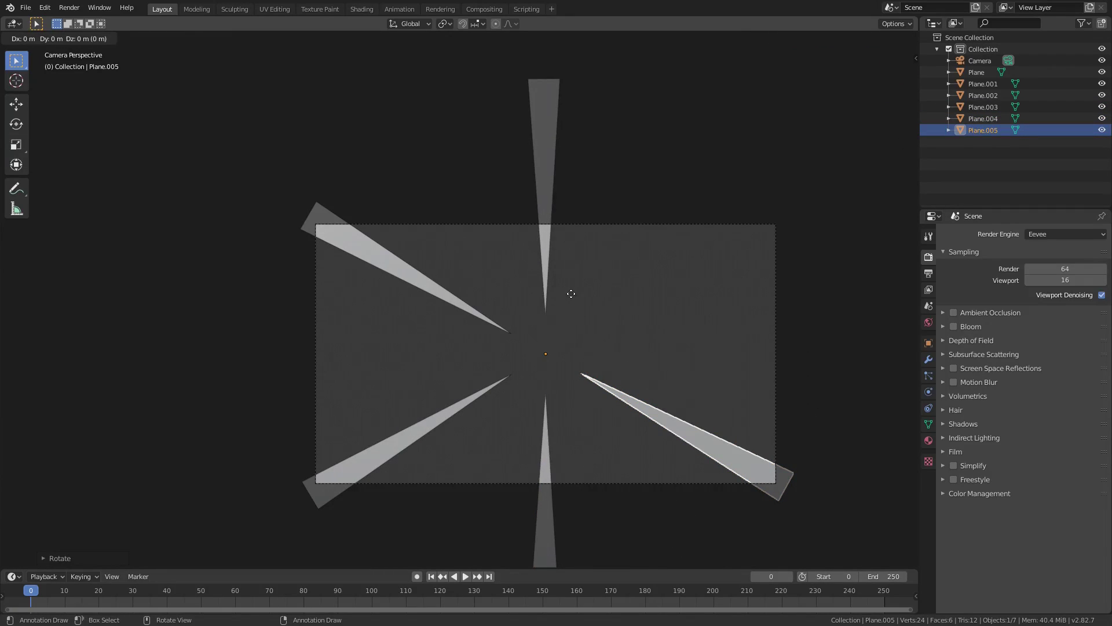
pyautogui.click(526, 328)
pyautogui.click(531, 328)
pyautogui.scroll(-3, 663, 447)
pyautogui.scroll(2, 663, 447)
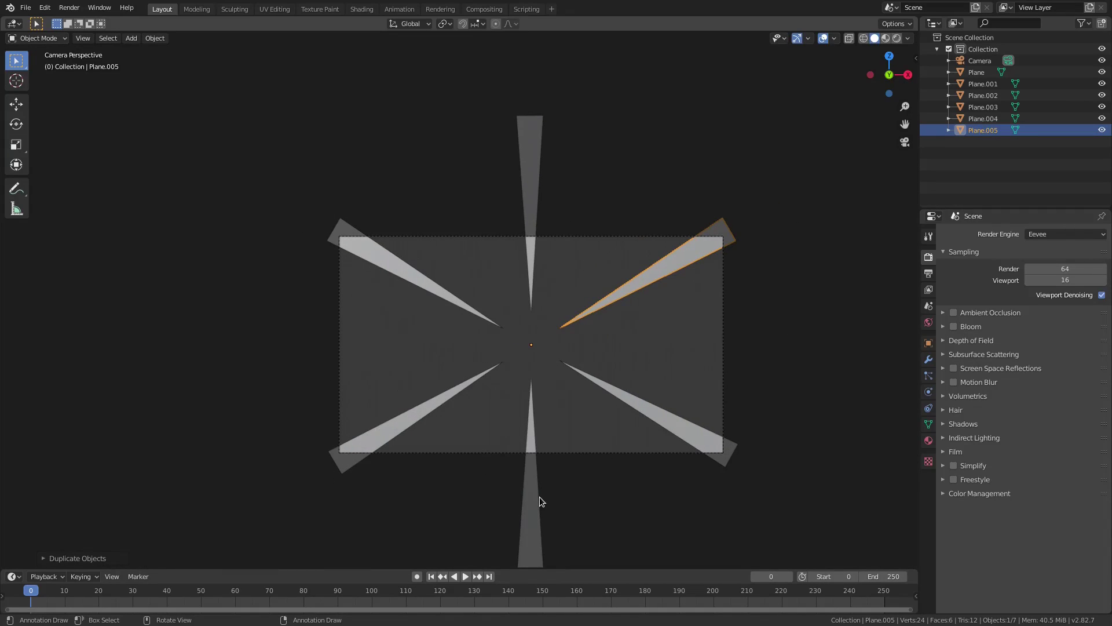
# Step: Duplicate all six wedges in place and rotate the copies clockwise about Y until they sit midway between the originals
pyautogui.keyDown('shift'); pyautogui.click(628, 398); pyautogui.keyUp('shift')
pyautogui.keyDown('shift'); pyautogui.click(520, 440); pyautogui.keyUp('shift')
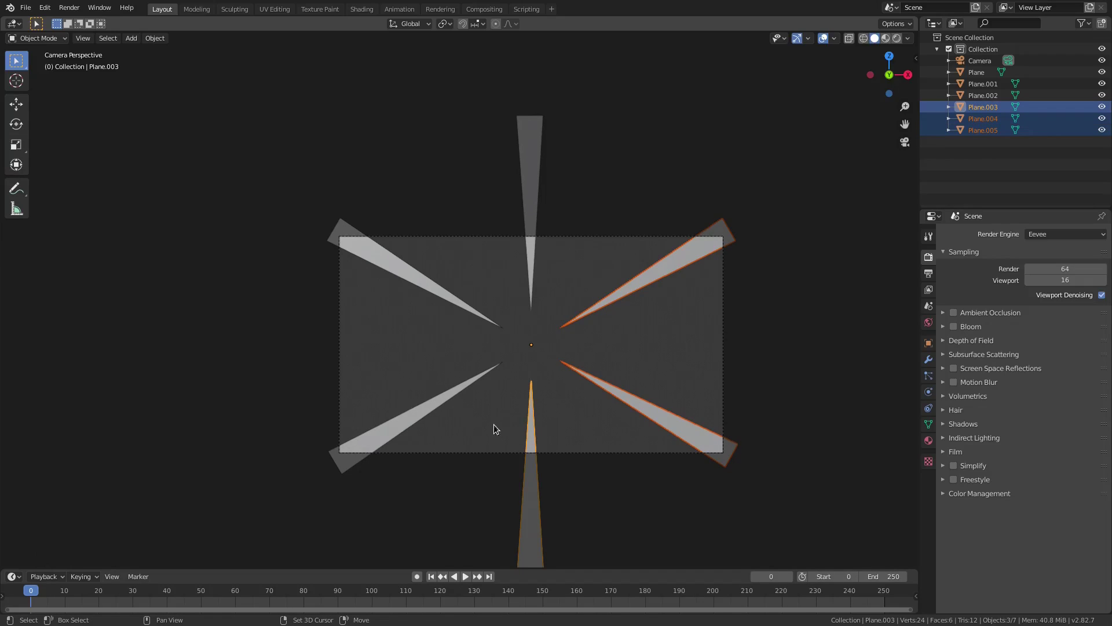
pyautogui.keyDown('shift'); pyautogui.click(418, 432); pyautogui.keyUp('shift')
pyautogui.keyDown('shift'); pyautogui.click(443, 277); pyautogui.keyUp('shift')
pyautogui.keyDown('shift'); pyautogui.click(542, 263); pyautogui.keyUp('shift')
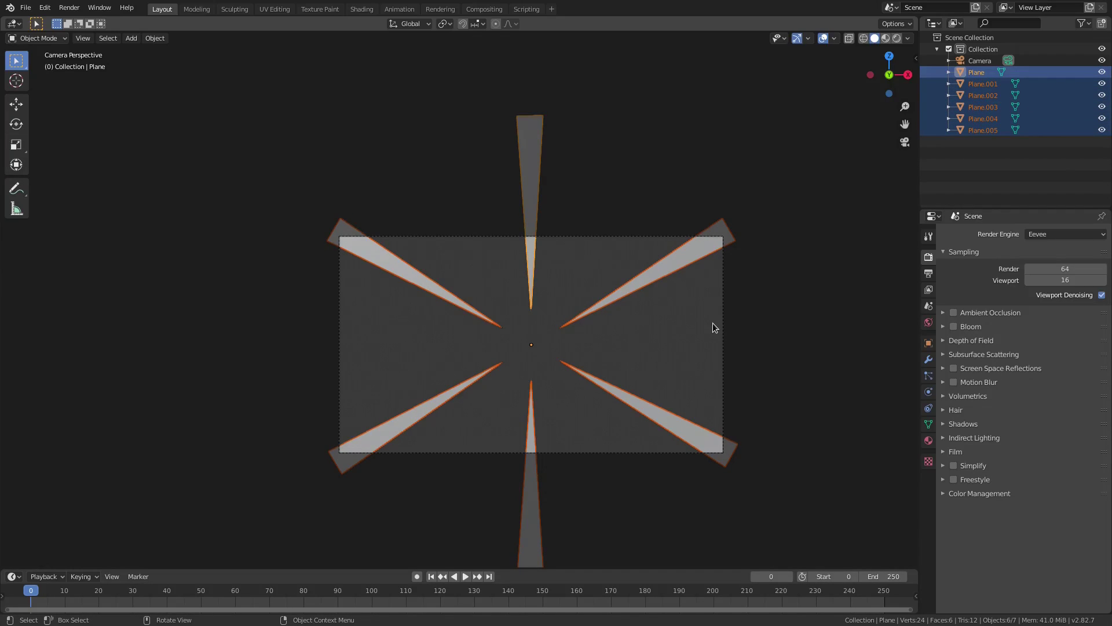
pyautogui.hotkey('shift', 'd')
pyautogui.press('r')
pyautogui.press('Escape')
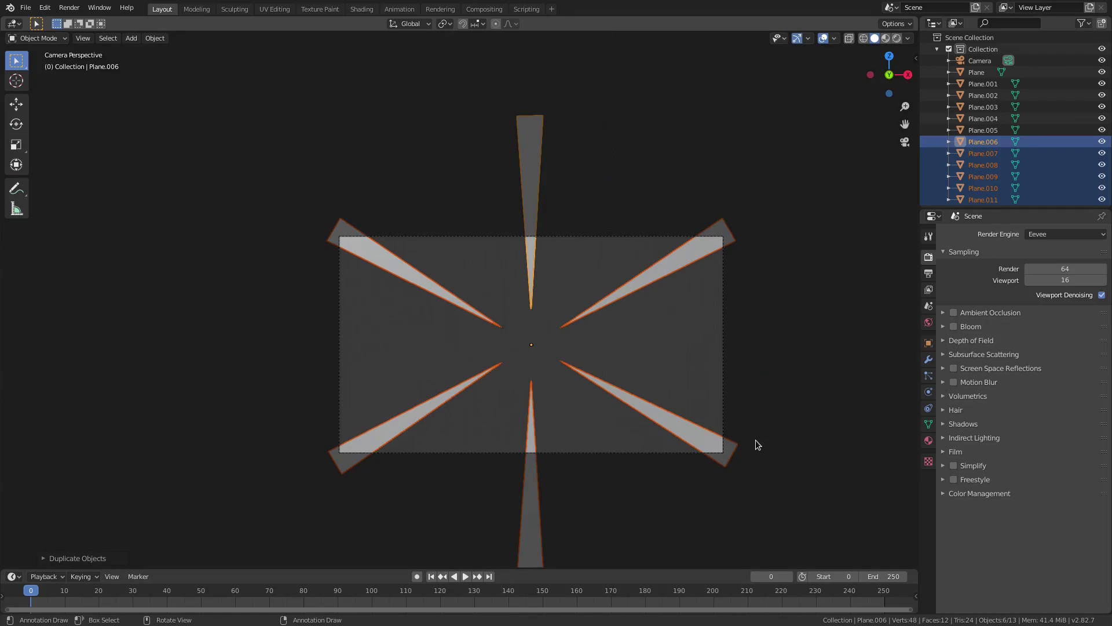
pyautogui.press('r')
pyautogui.press('y')
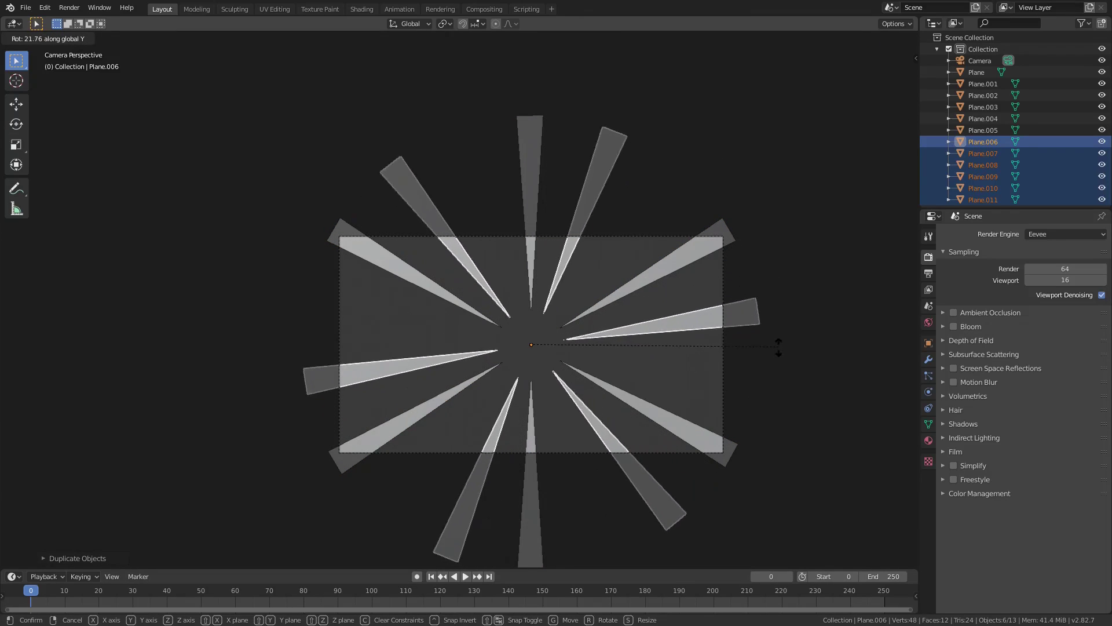
pyautogui.click(772, 380)
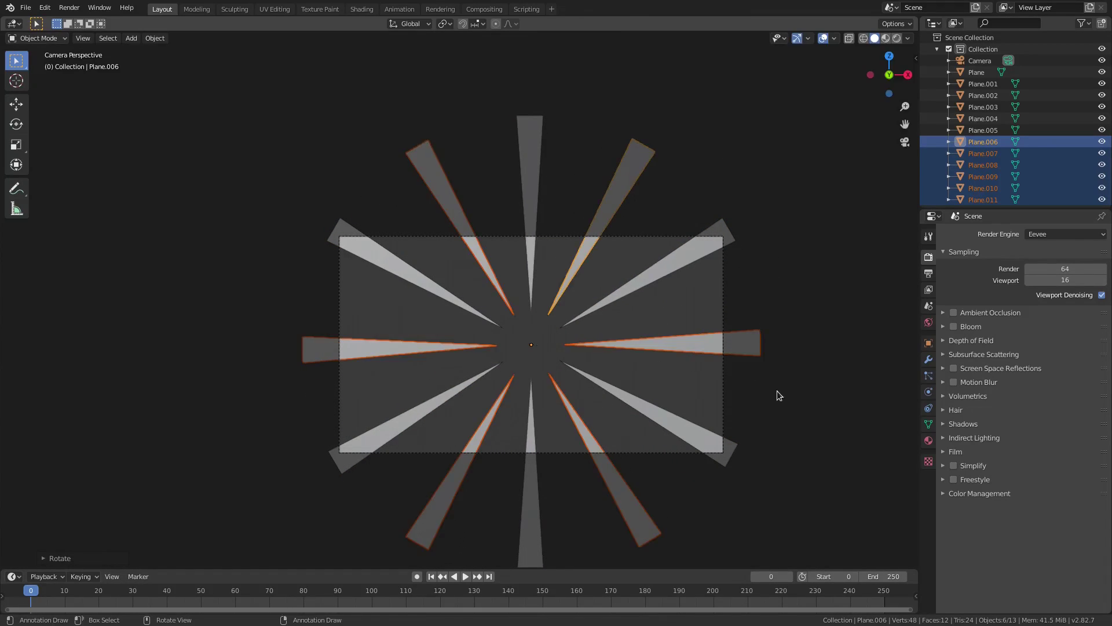
# Step: Scale the six new wedges up from the origin to nearly three times their size, moving their tips outward
pyautogui.scroll(3, 724, 468)
pyautogui.scroll(-2, 725, 457)
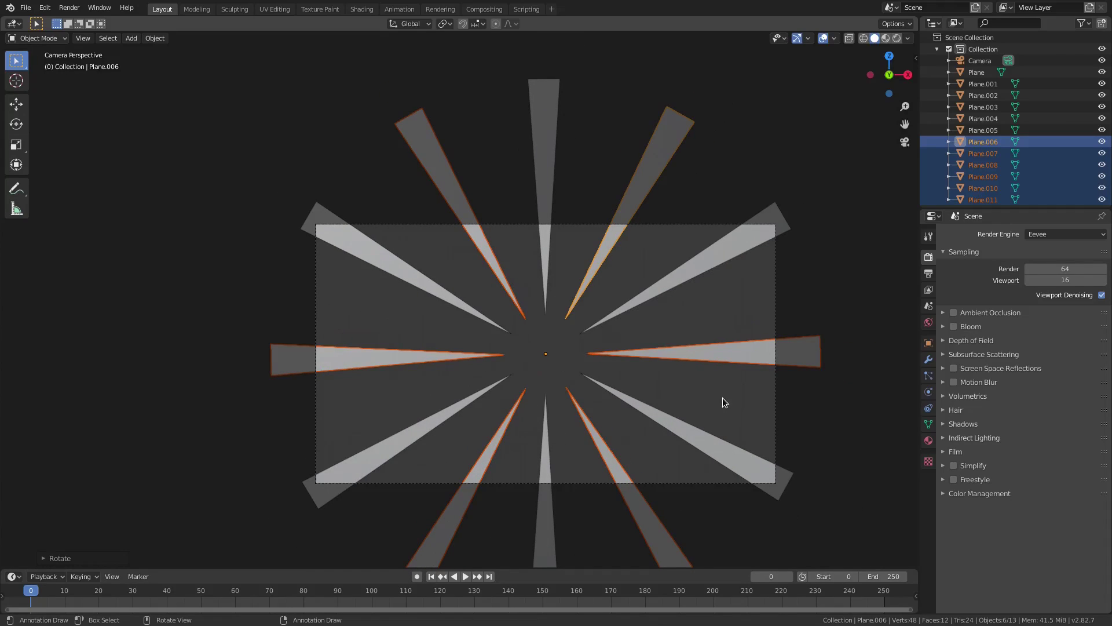
pyautogui.press('s')
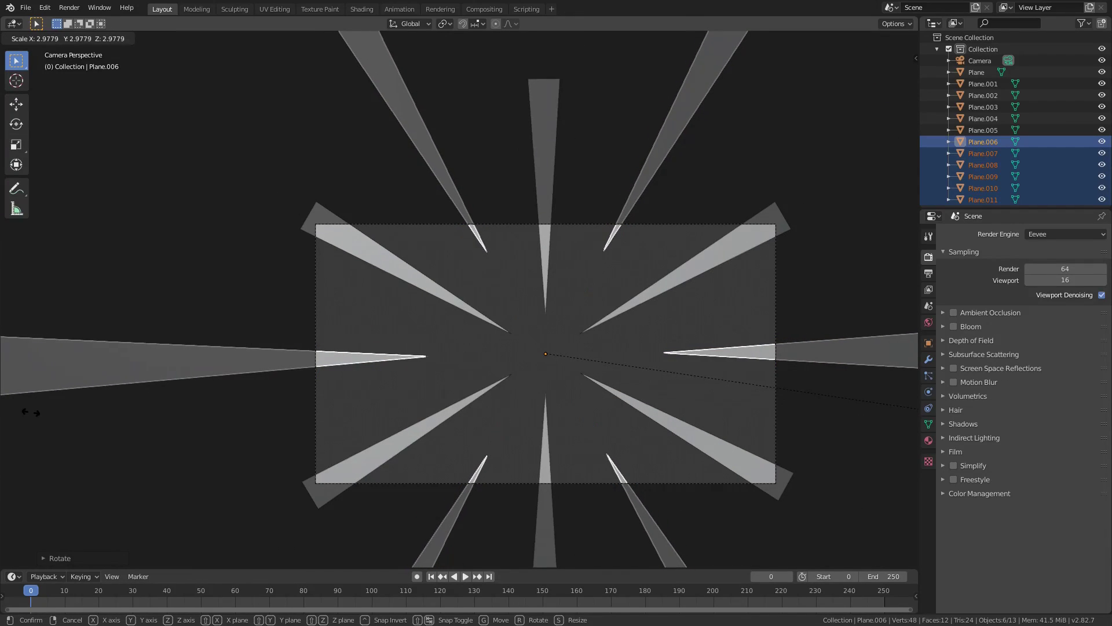
pyautogui.click(914, 412)
pyautogui.scroll(-3, 683, 384)
pyautogui.scroll(3, 684, 383)
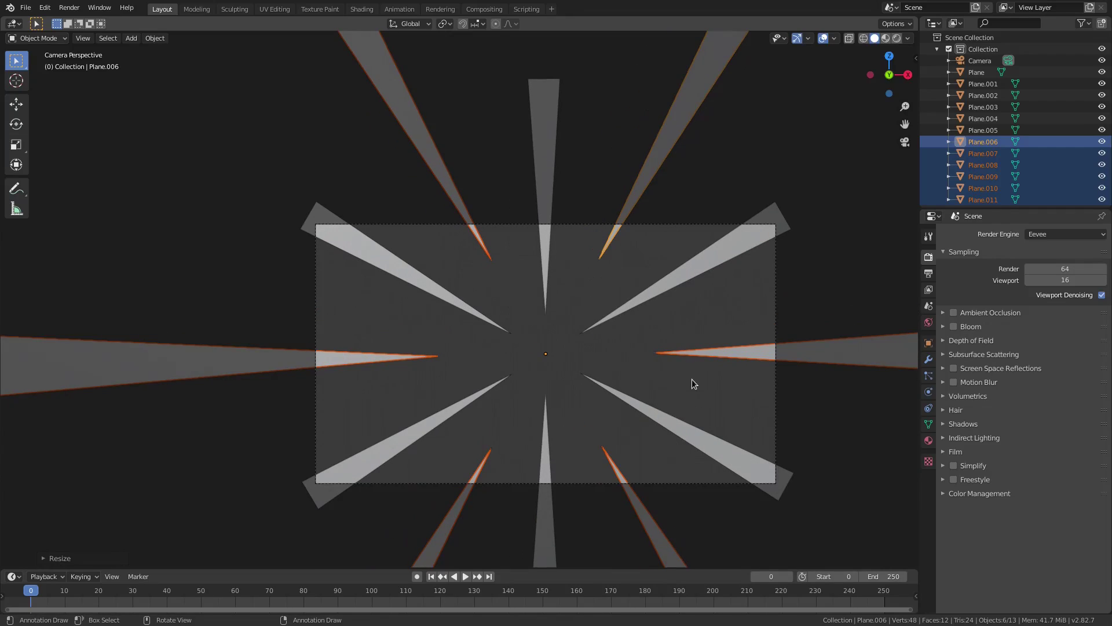
# Step: Set the camera's Passepartout opacity to 1.000 so everything outside the frame is blacked out
pyautogui.keyDown('shift'); pyautogui.moveTo(682, 371); pyautogui.dragTo(627, 342, button='middle'); pyautogui.keyUp('shift')
pyautogui.click(721, 360)
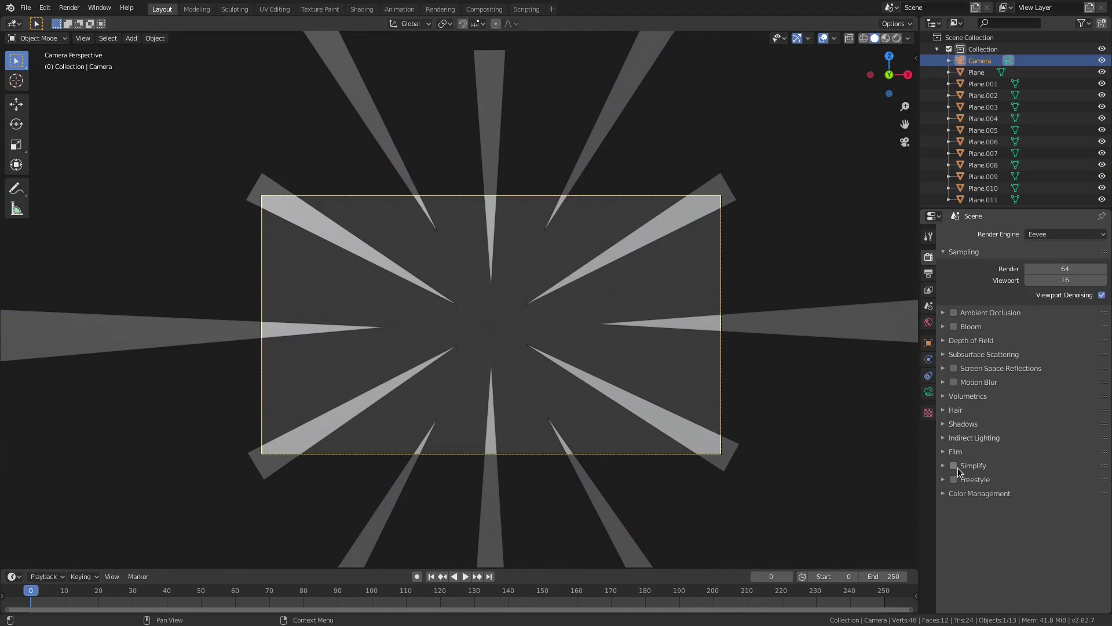
pyautogui.click(928, 392)
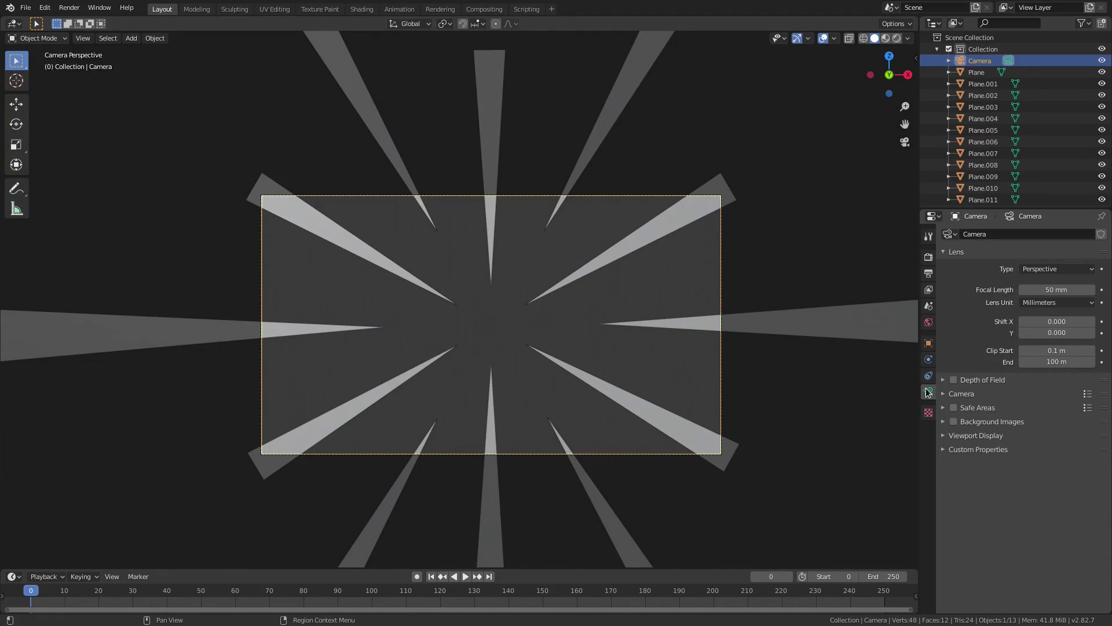
pyautogui.click(962, 395)
pyautogui.click(963, 394)
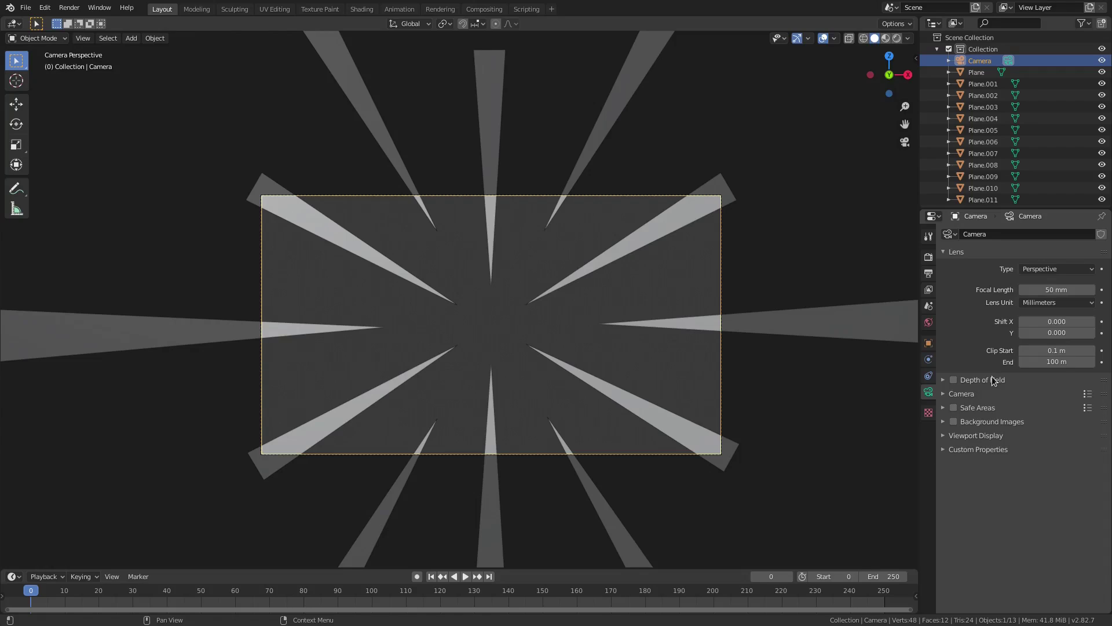
pyautogui.click(977, 435)
pyautogui.click(952, 519)
pyautogui.moveTo(1043, 535); pyautogui.dragTo(1095, 535)
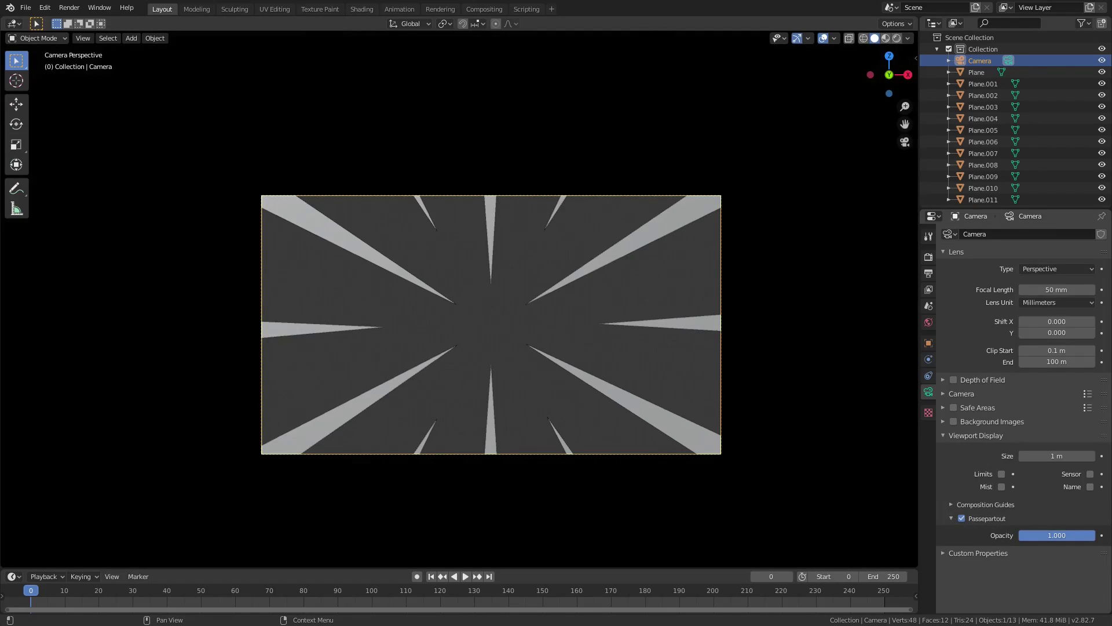
# Step: Select the four diagonal wedges at the frame corners and scale them up from the origin to roughly twice their size
pyautogui.click(556, 369)
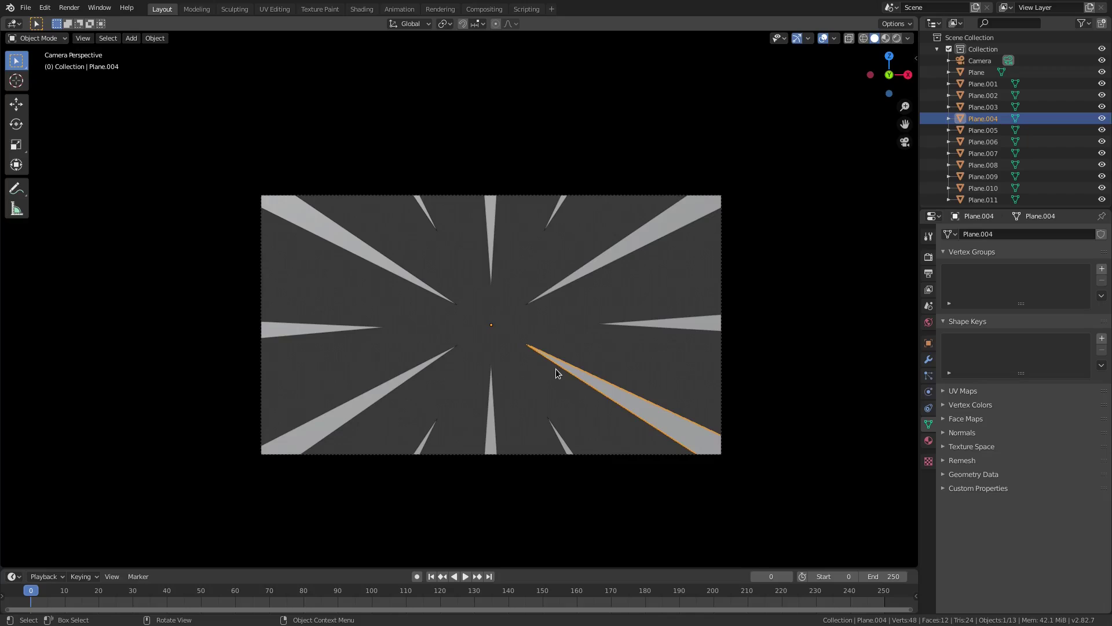
pyautogui.keyDown('shift'); pyautogui.click(416, 373); pyautogui.keyUp('shift')
pyautogui.keyDown('shift'); pyautogui.click(411, 283); pyautogui.keyUp('shift')
pyautogui.keyDown('shift'); pyautogui.click(571, 276); pyautogui.keyUp('shift')
pyautogui.press('s')
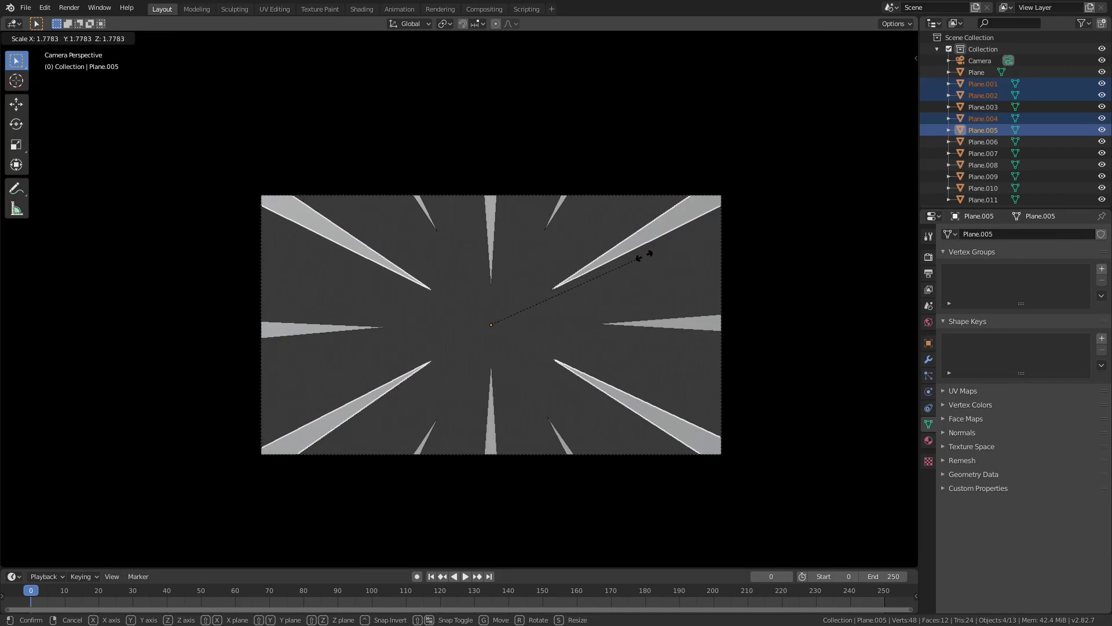
pyautogui.click(721, 233)
# Step: Scale up the two vertical wedges above and below the origin so their tips move outward
pyautogui.click(490, 243)
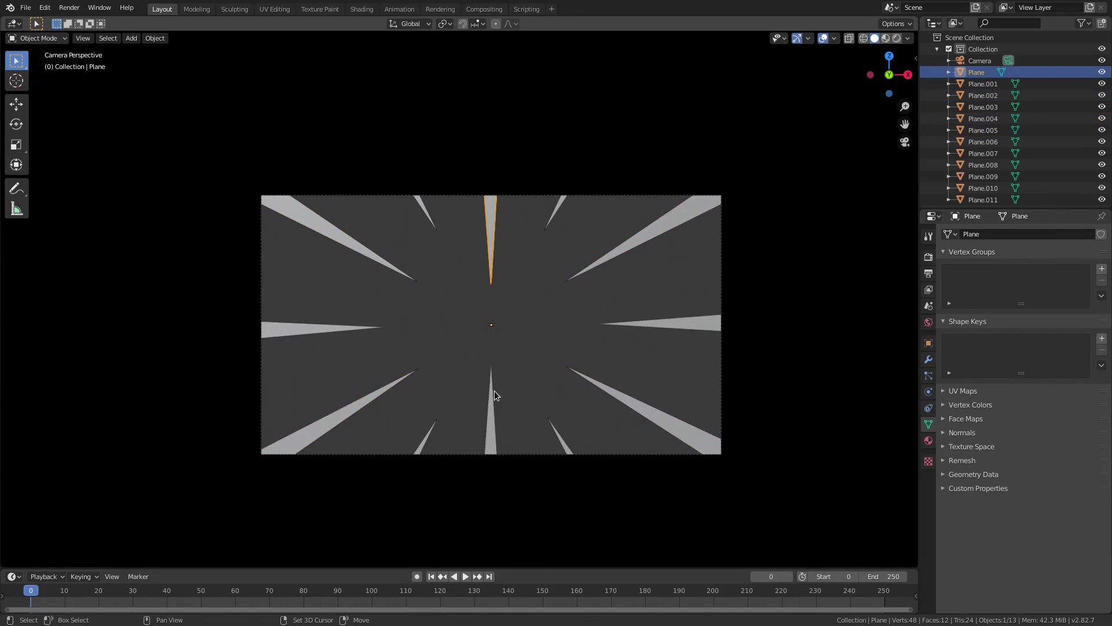
pyautogui.keyDown('shift'); pyautogui.click(492, 392); pyautogui.keyUp('shift')
pyautogui.press('s')
pyautogui.click(680, 409)
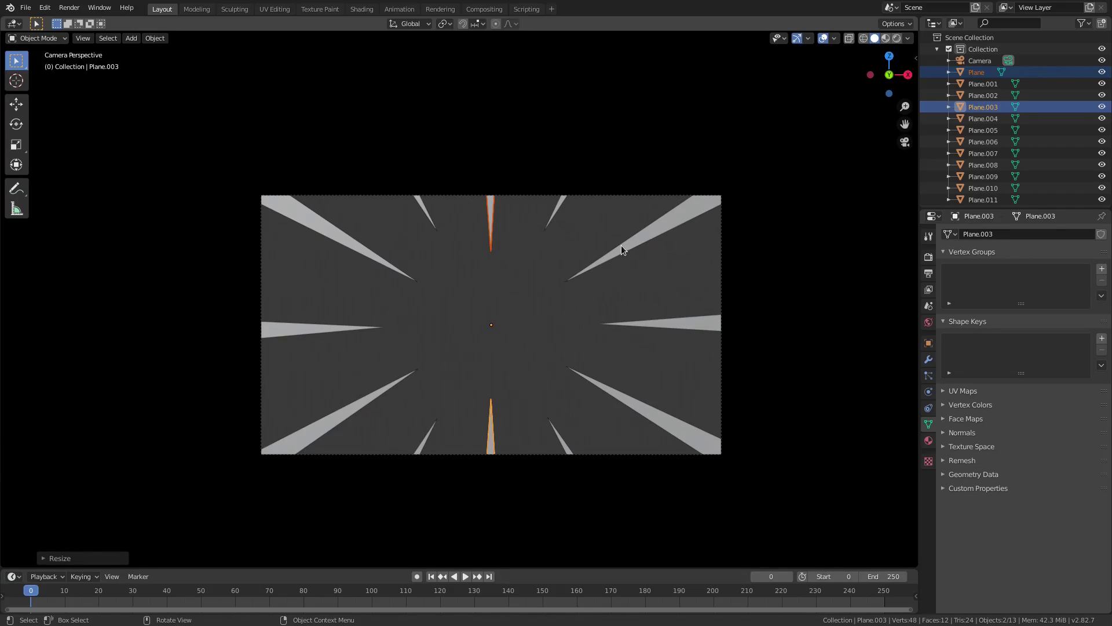
# Step: Select all twelve wedges around the origin and duplicate them in place
pyautogui.click(621, 249)
pyautogui.keyDown('shift'); pyautogui.click(662, 322); pyautogui.keyUp('shift')
pyautogui.keyDown('shift'); pyautogui.click(660, 412); pyautogui.keyUp('shift')
pyautogui.keyDown('shift'); pyautogui.click(554, 436); pyautogui.keyUp('shift')
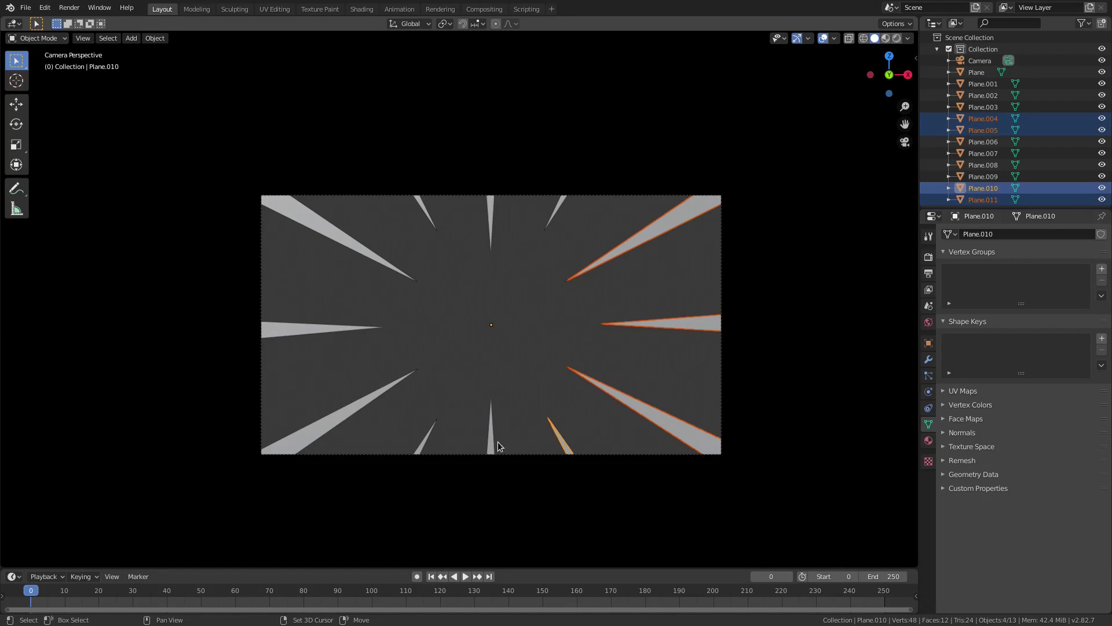
pyautogui.keyDown('shift'); pyautogui.click(493, 439); pyautogui.keyUp('shift')
pyautogui.keyDown('shift'); pyautogui.click(432, 435); pyautogui.keyUp('shift')
pyautogui.keyDown('shift'); pyautogui.click(338, 405); pyautogui.keyUp('shift')
pyautogui.keyDown('shift'); pyautogui.click(318, 326); pyautogui.keyUp('shift')
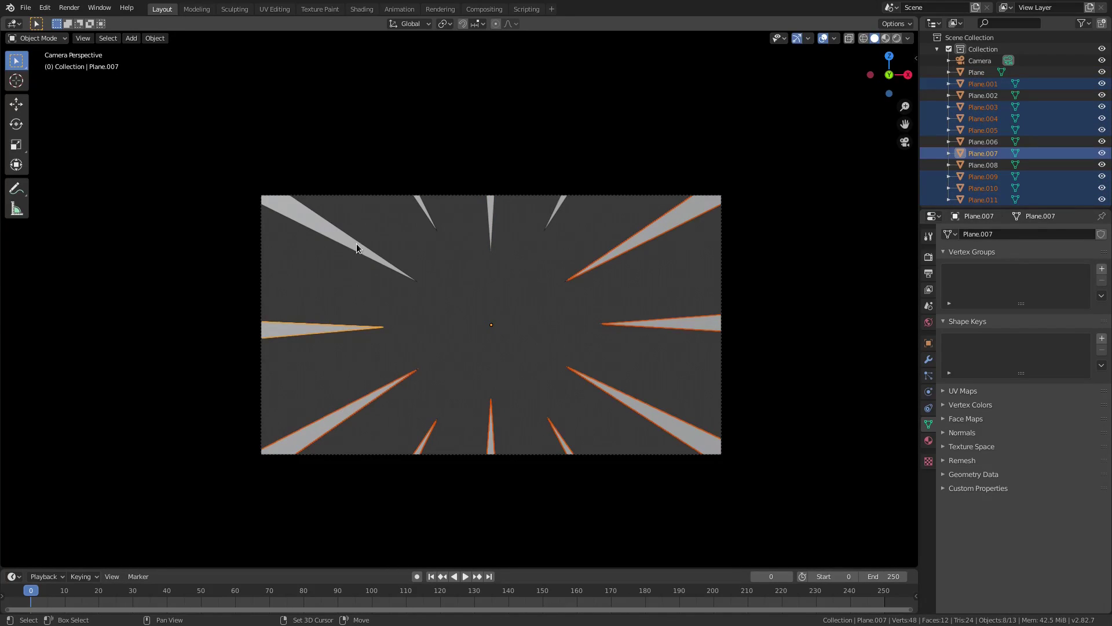
pyautogui.keyDown('shift'); pyautogui.click(356, 248); pyautogui.keyUp('shift')
pyautogui.keyDown('shift'); pyautogui.click(424, 206); pyautogui.keyUp('shift')
pyautogui.keyDown('shift'); pyautogui.click(491, 215); pyautogui.keyUp('shift')
pyautogui.keyDown('shift'); pyautogui.click(562, 206); pyautogui.keyUp('shift')
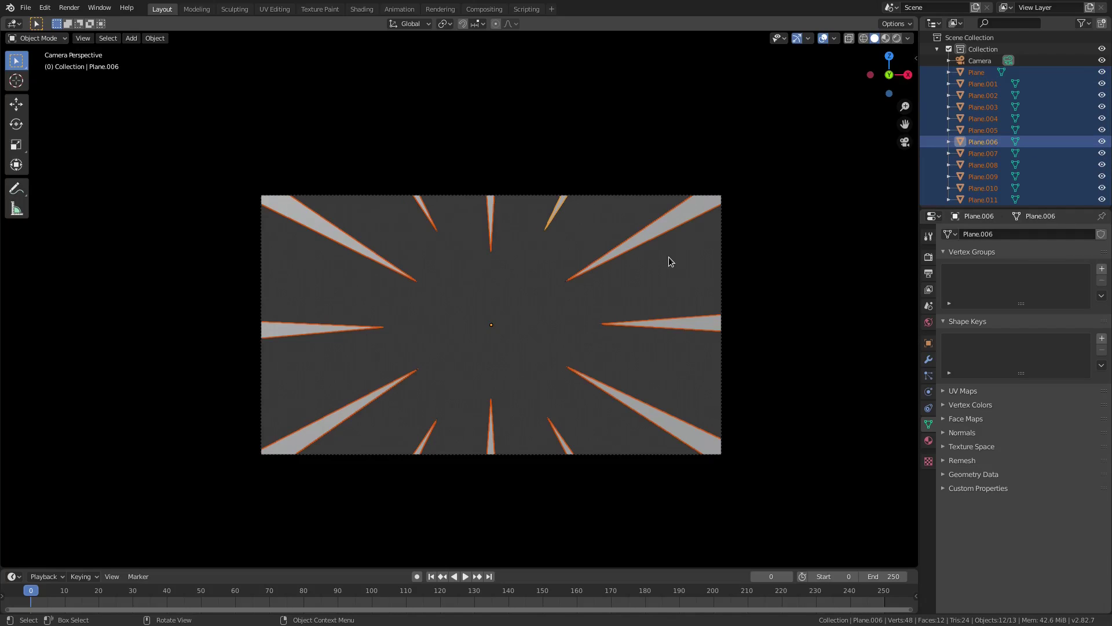
pyautogui.hotkey('shift', 'd')
pyautogui.press('Escape')
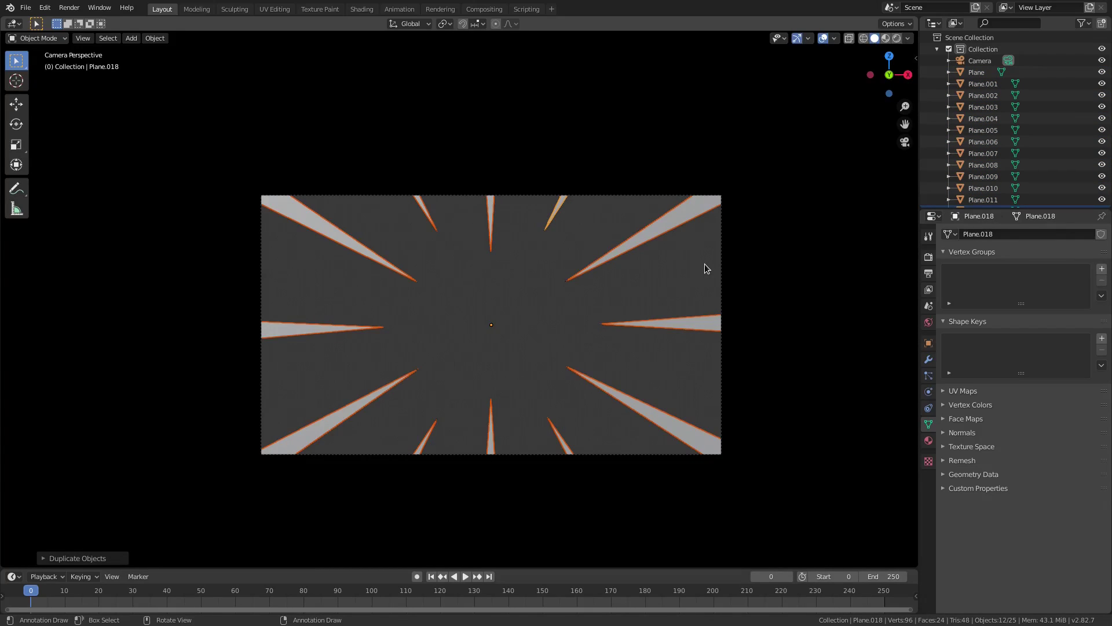
# Step: Rotate the twelve duplicated wedges about 16° around global Y and scale them up about 1.66 times
pyautogui.press('r')
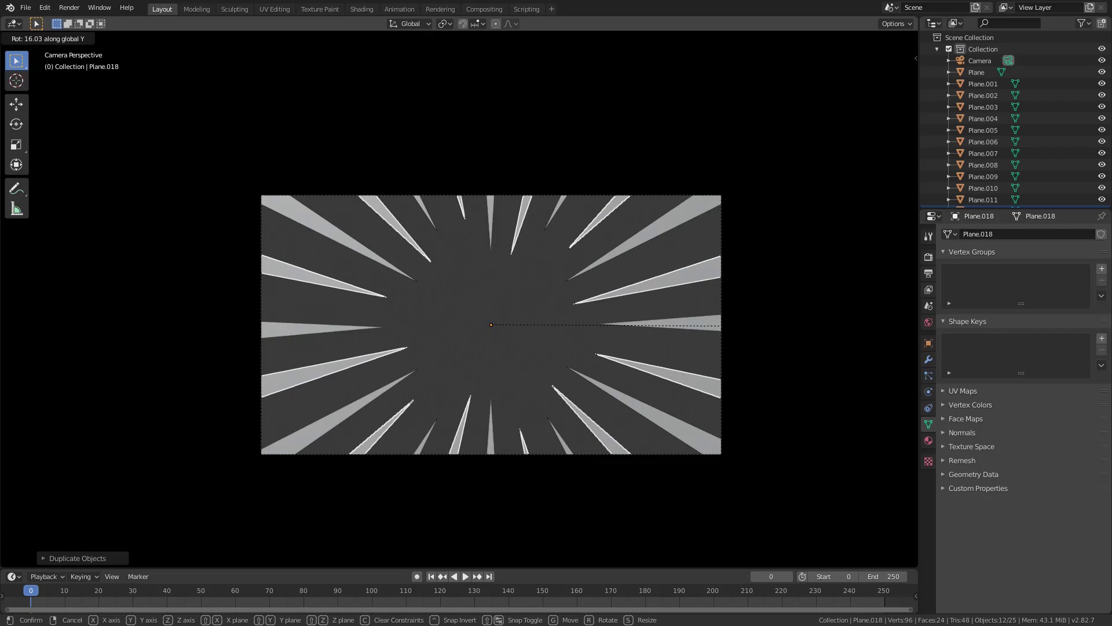
pyautogui.click(728, 330)
pyautogui.press('s')
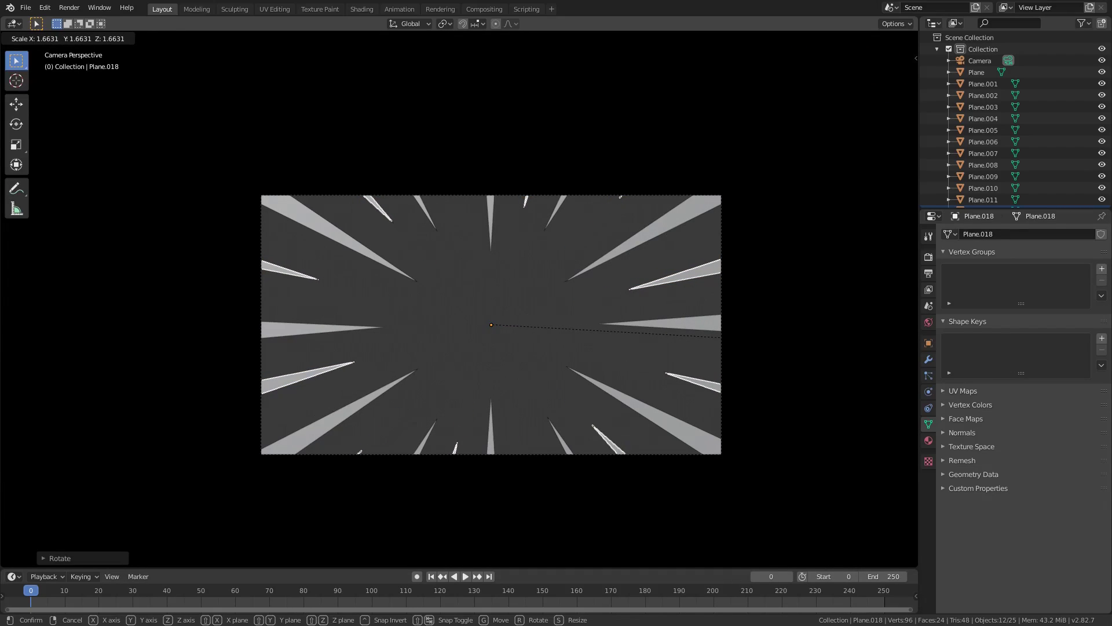
pyautogui.click(672, 381)
# Step: Select the camera and briefly play the animation through its view, ending back at frame 0
pyautogui.click(721, 307)
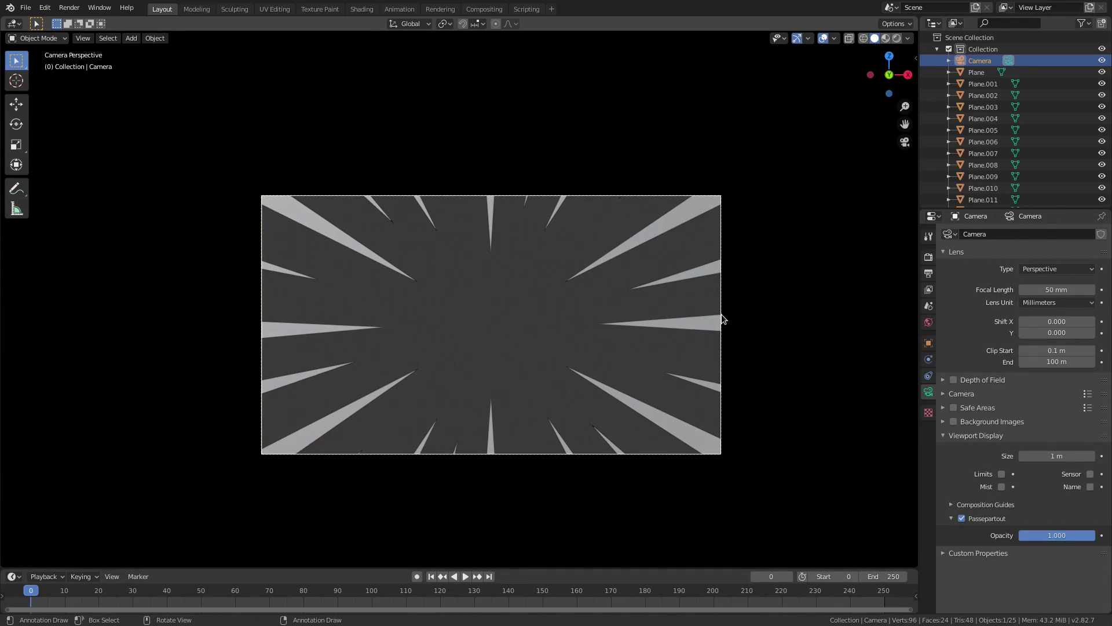
pyautogui.scroll(2, 722, 314)
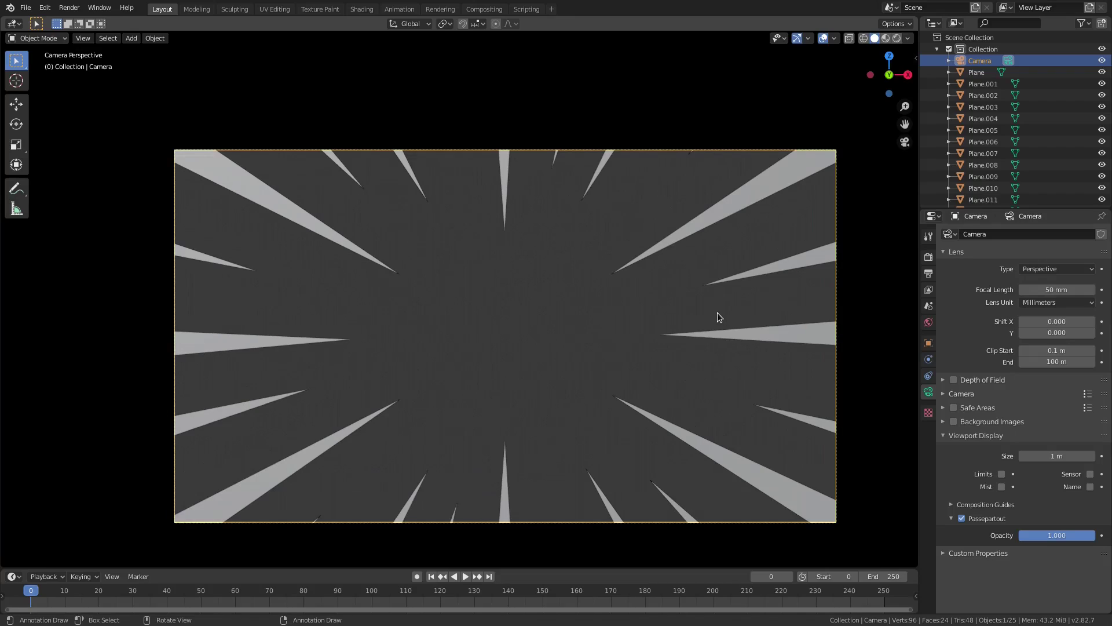
pyautogui.click(465, 576)
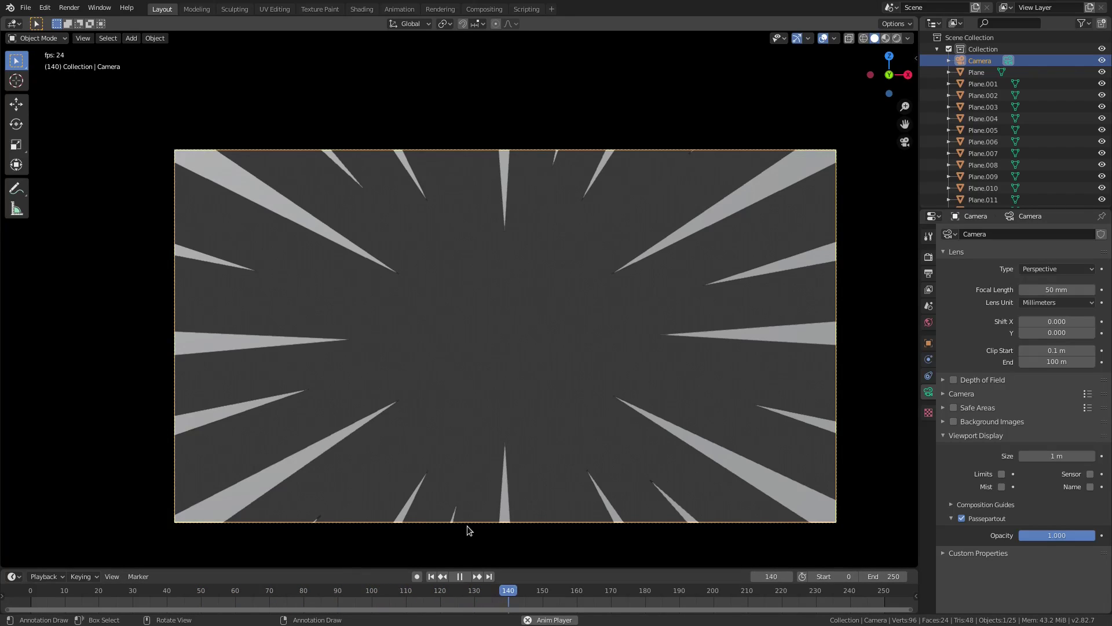
pyautogui.click(460, 576)
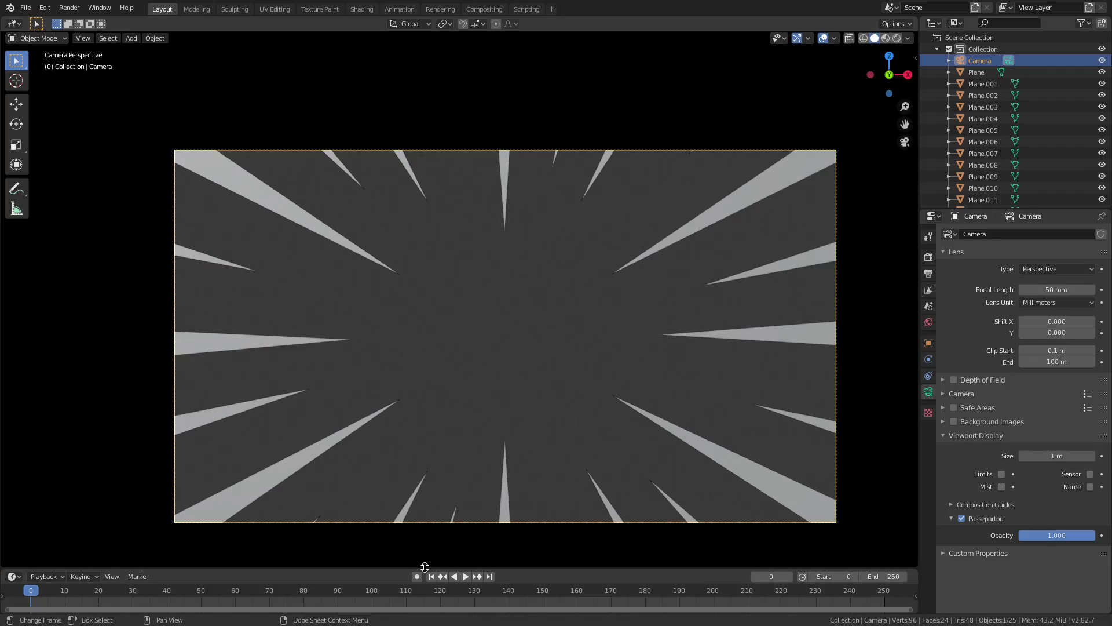
# Step: Split the 3D viewport vertically and turn the new area into a Graph Editor with its properties sidebar shown
pyautogui.moveTo(425, 567); pyautogui.dragTo(421, 553)
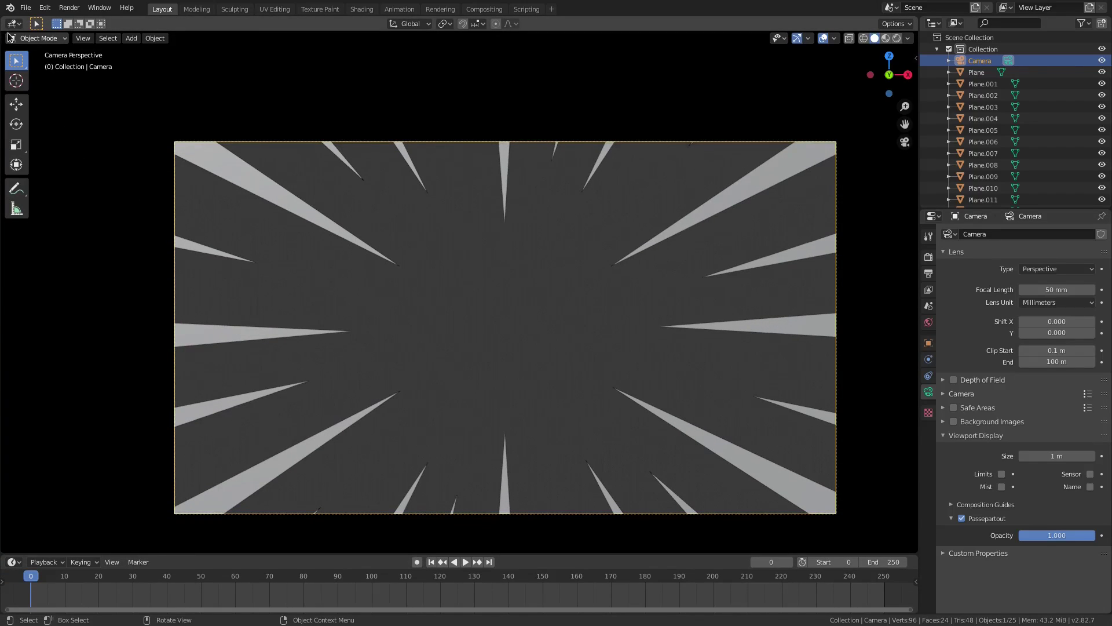
pyautogui.moveTo(3, 20); pyautogui.dragTo(327, 27)
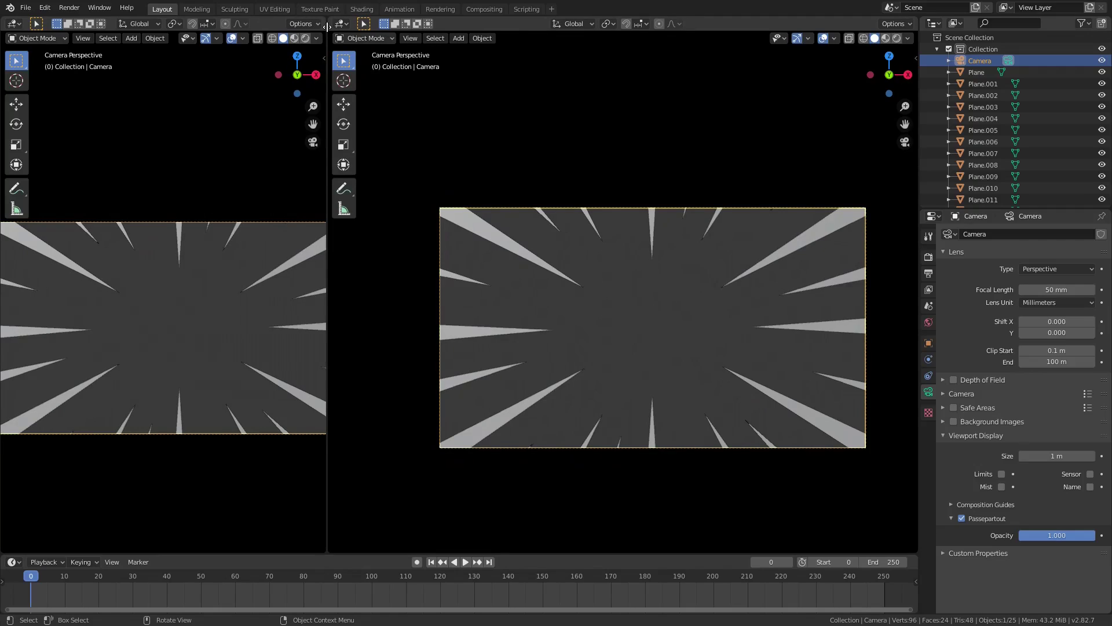
pyautogui.moveTo(327, 301); pyautogui.dragTo(378, 307)
pyautogui.click(13, 24)
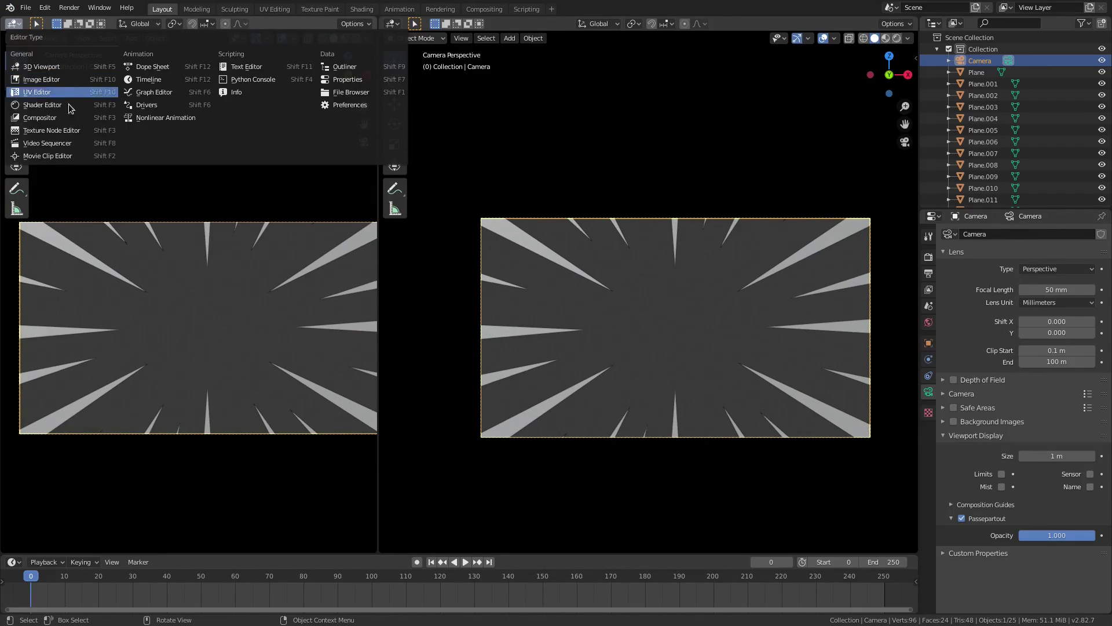
pyautogui.click(164, 91)
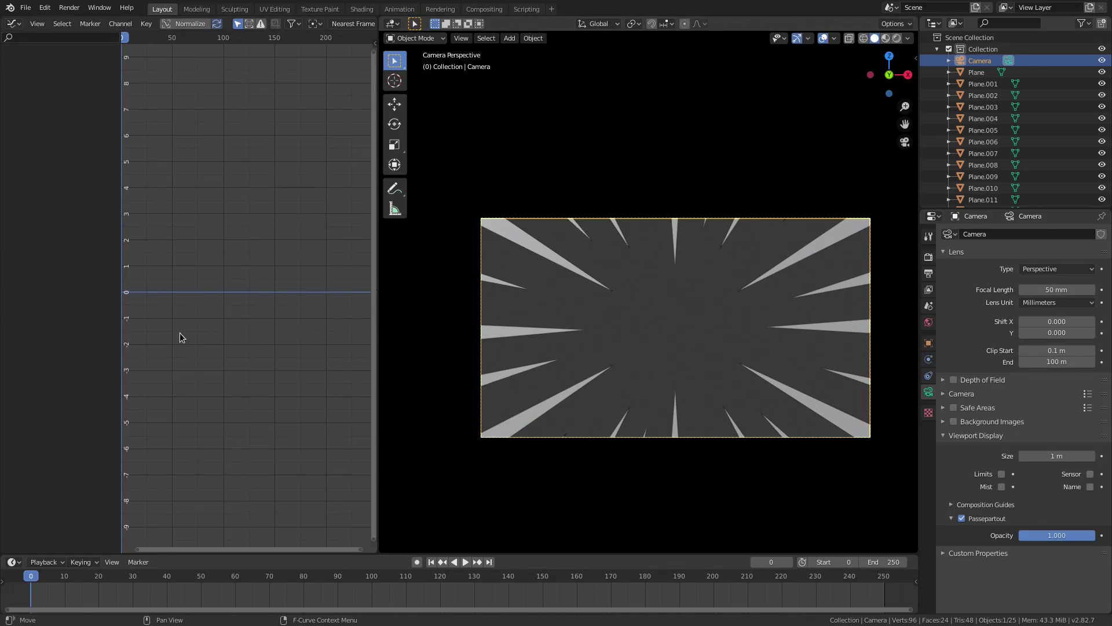
pyautogui.moveTo(236, 230); pyautogui.dragTo(206, 230, button='middle')
pyautogui.press('n')
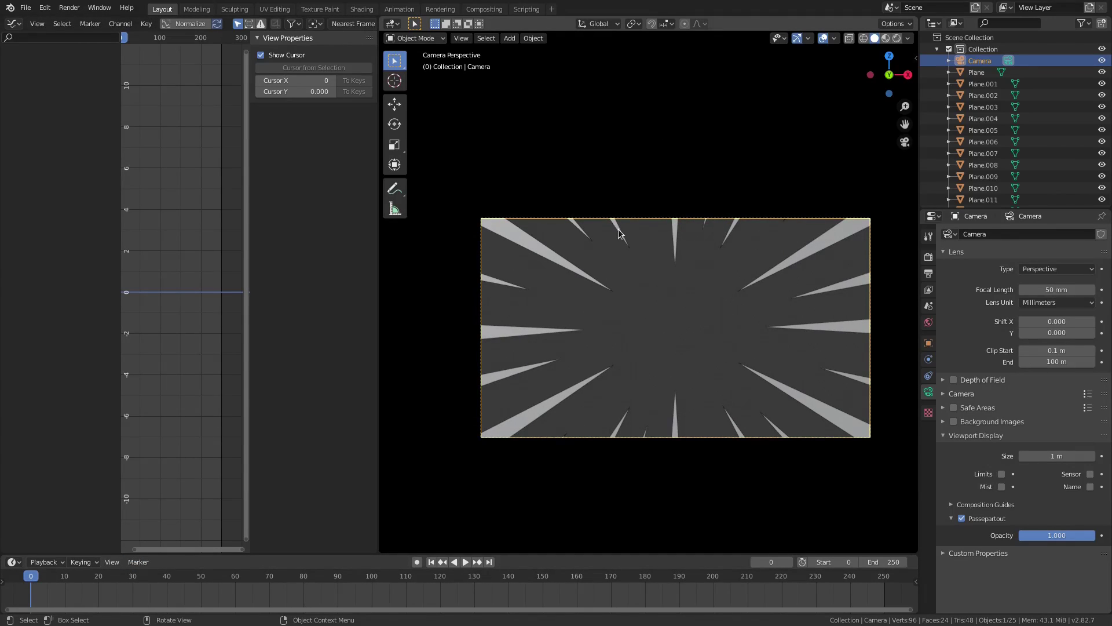
# Step: Insert a Rotation keyframe on the camera at frame 0
pyautogui.press('i')
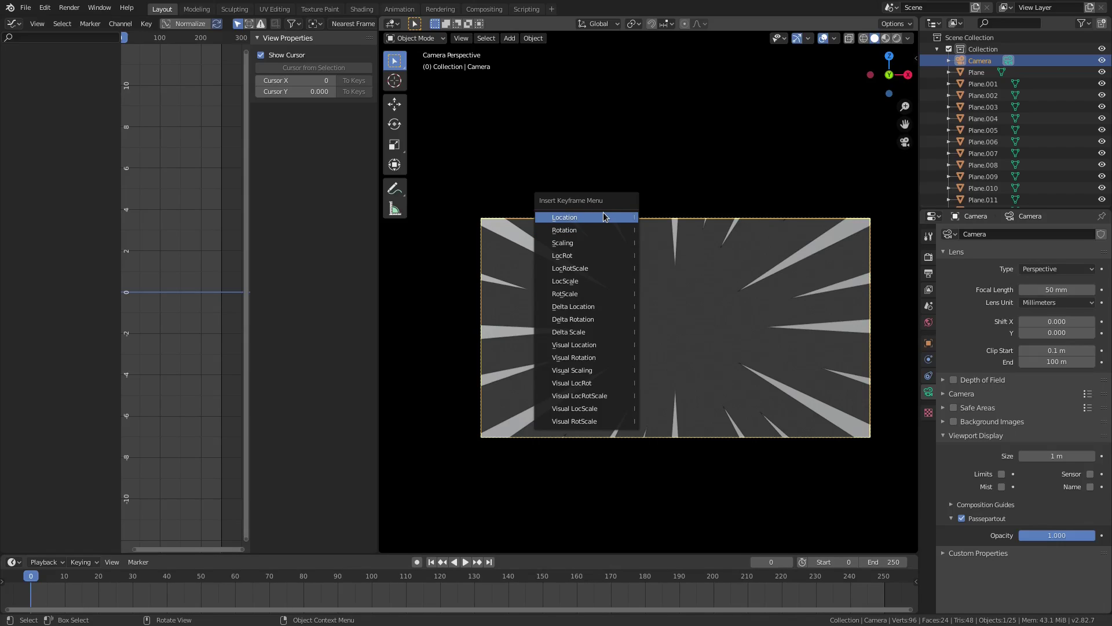
pyautogui.click(600, 231)
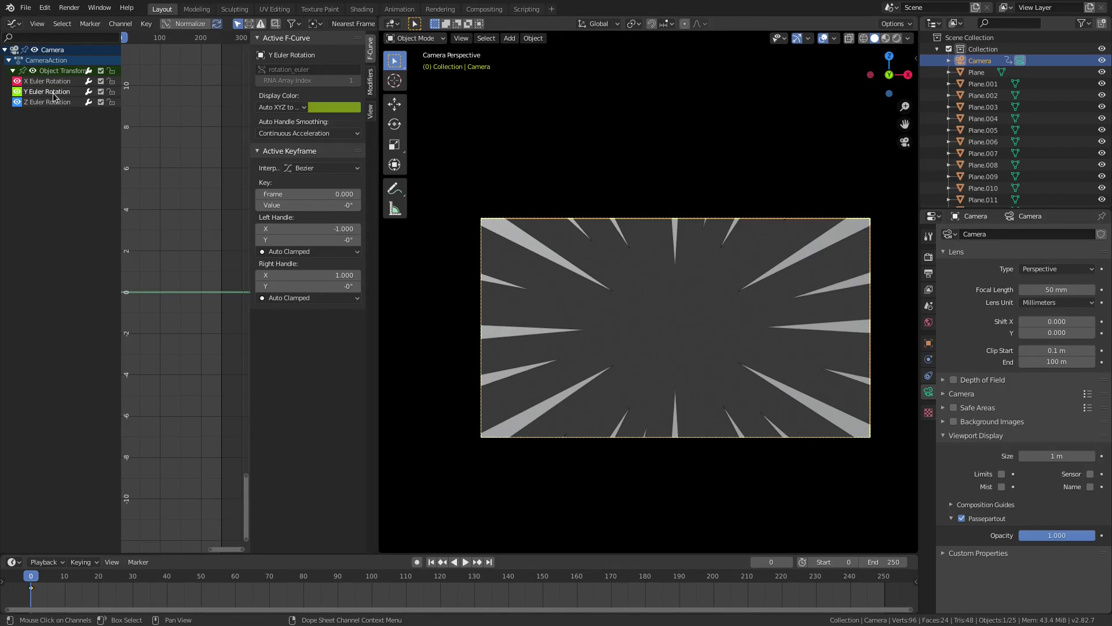
# Step: Add a Noise modifier to the camera's Y Euler Rotation curve and play the animation
pyautogui.click(371, 84)
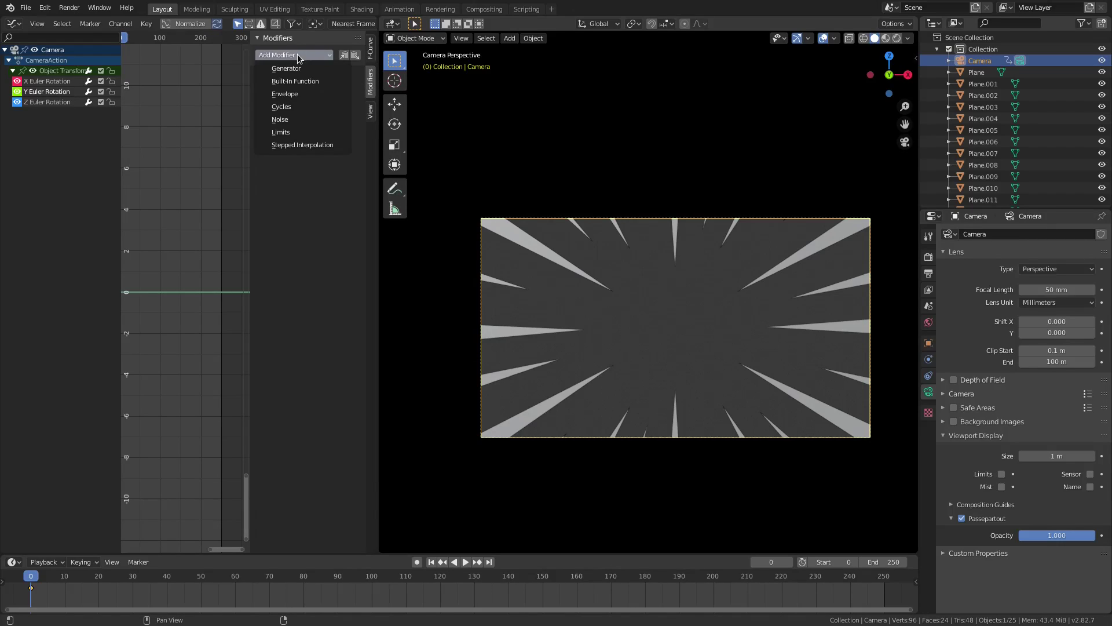
pyautogui.click(280, 120)
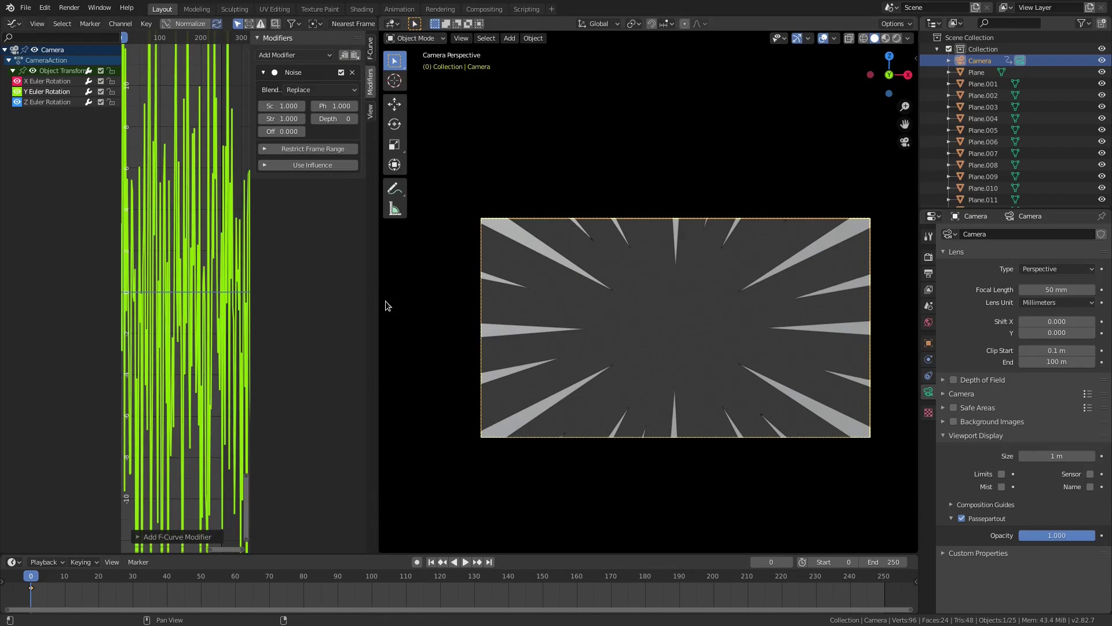
pyautogui.press('space')
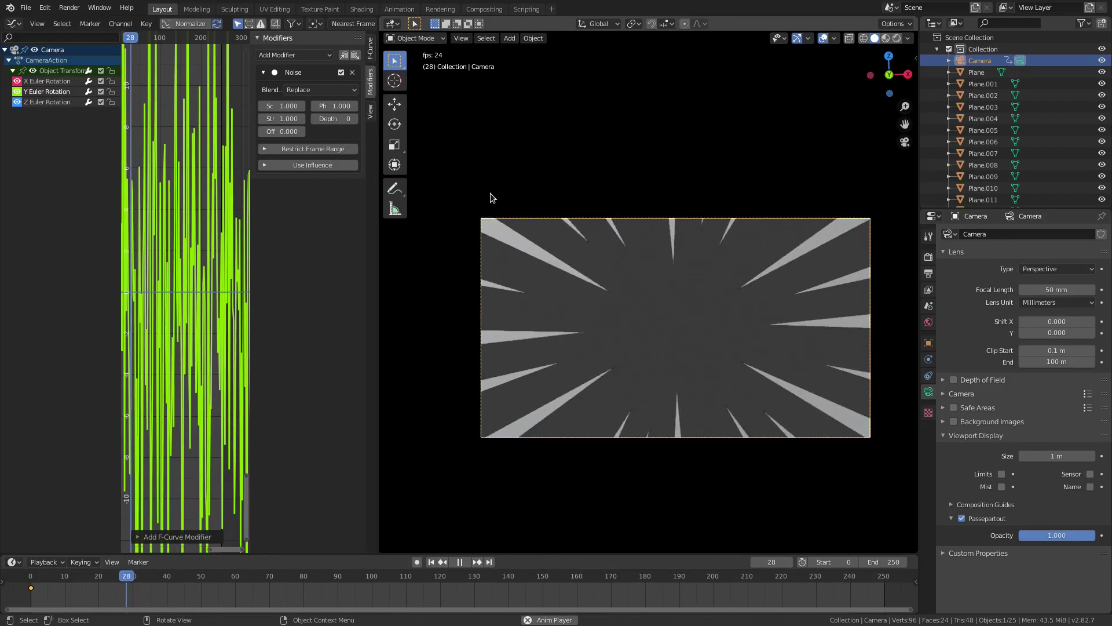
# Step: Set the strength of the Noise modifier on the camera's Y Euler Rotation curve to 100
pyautogui.moveTo(723, 345)
pyautogui.mouseDown(button='middle')
pyautogui.moveTo(704, 353)
pyautogui.moveTo(730, 351)
pyautogui.mouseUp(button='middle')
pyautogui.scroll(-4, 704, 354)
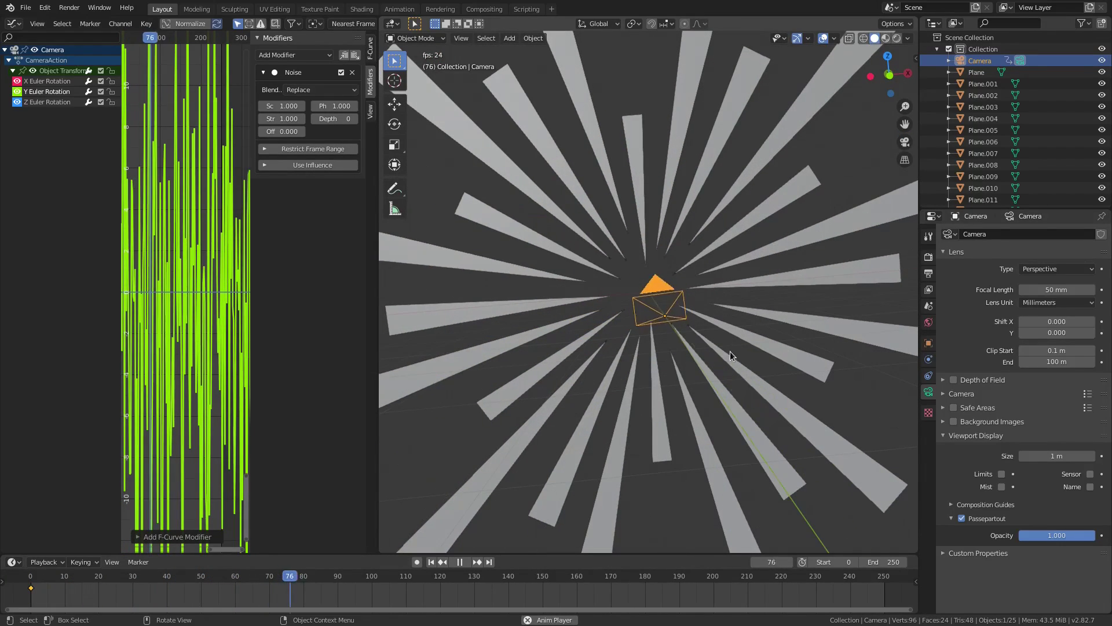
pyautogui.press('KP_7')
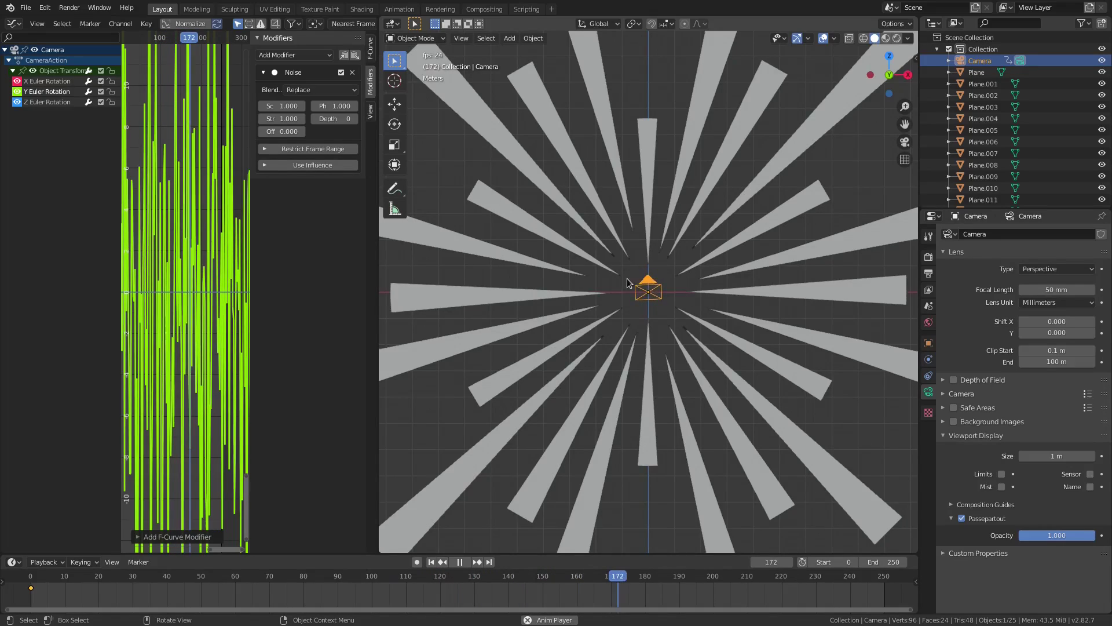
pyautogui.press('KP_0')
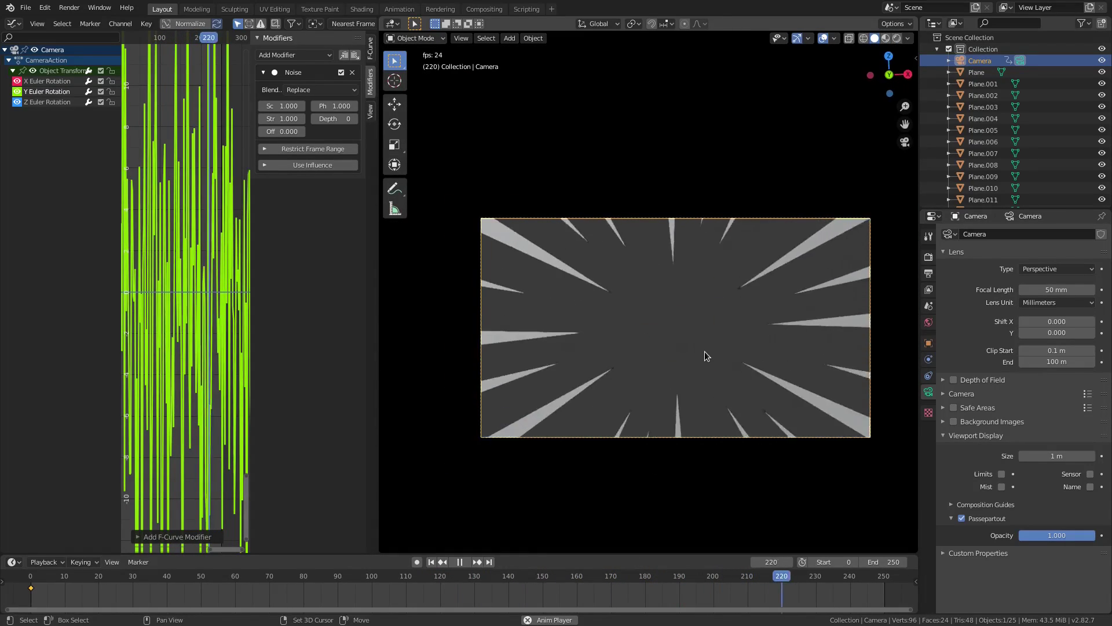
pyautogui.keyDown('shift'); pyautogui.moveTo(704, 351); pyautogui.dragTo(683, 352, button='middle'); pyautogui.keyUp('shift')
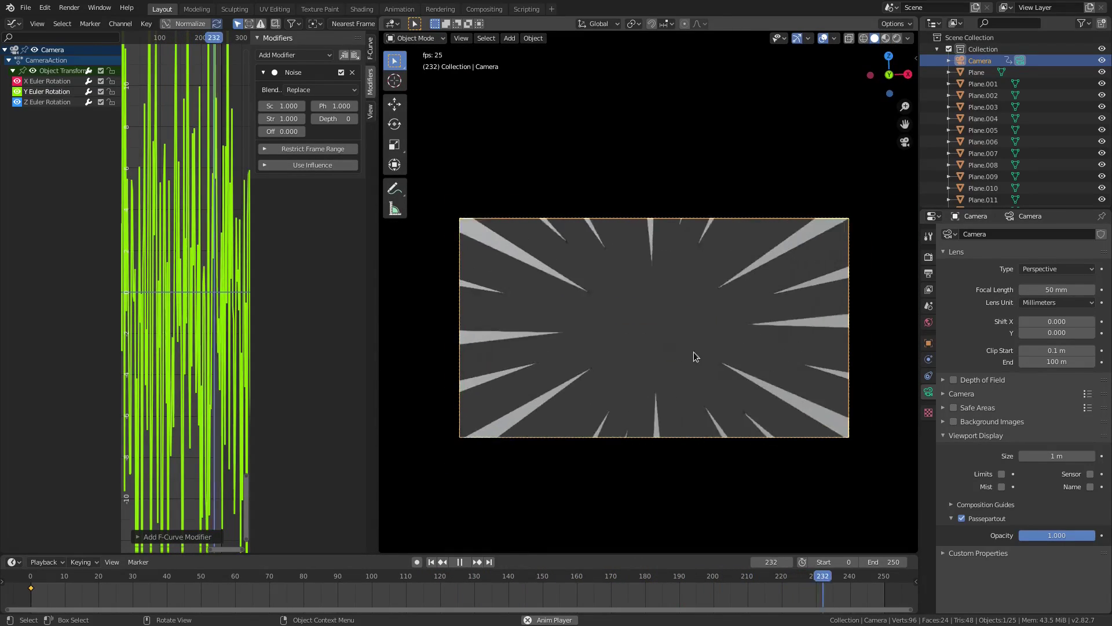
pyautogui.click(280, 119)
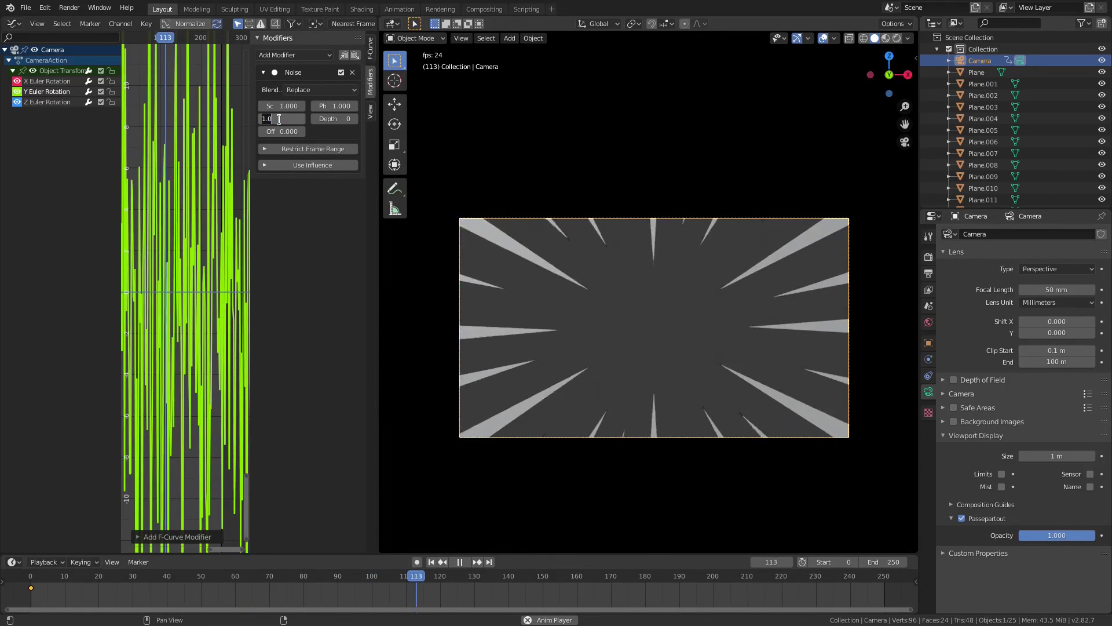
pyautogui.write('100')
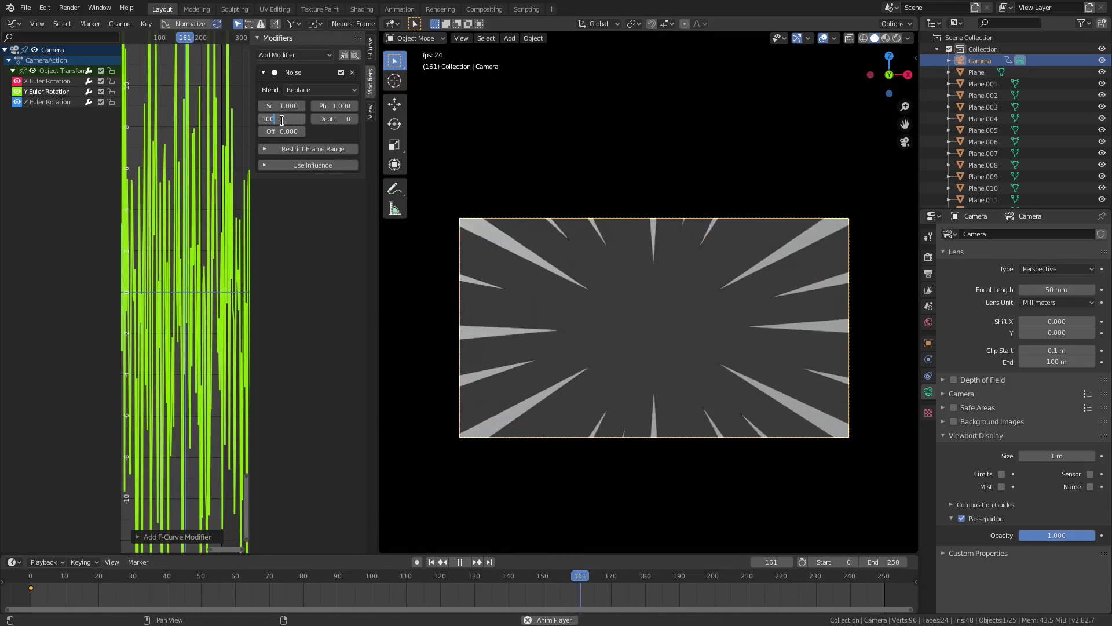
pyautogui.press('Return')
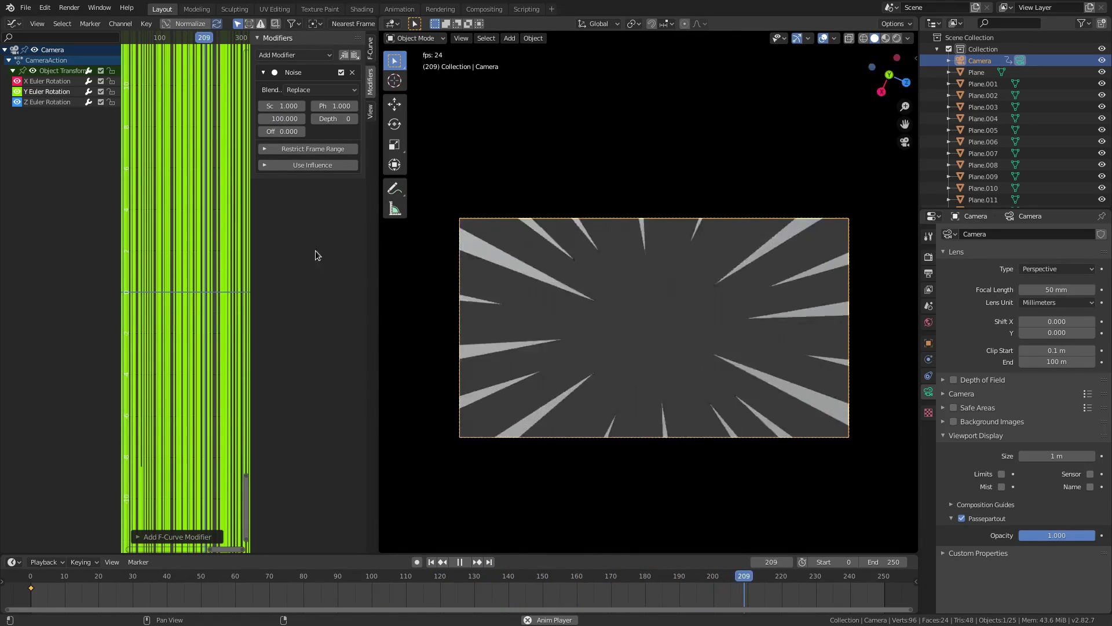
# Step: Examine the playing noise animation through the camera view and from outside the camera
pyautogui.moveTo(252, 267)
pyautogui.mouseDown()
pyautogui.moveTo(278, 269)
pyautogui.moveTo(249, 270)
pyautogui.mouseUp()
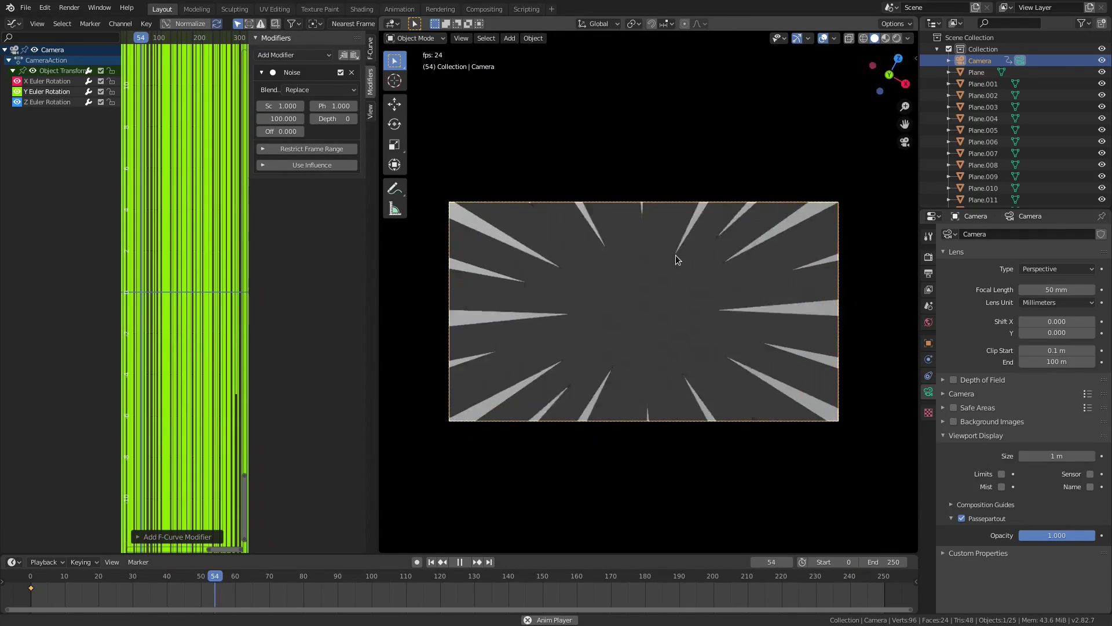
pyautogui.scroll(-2, 732, 296)
pyautogui.scroll(3, 732, 297)
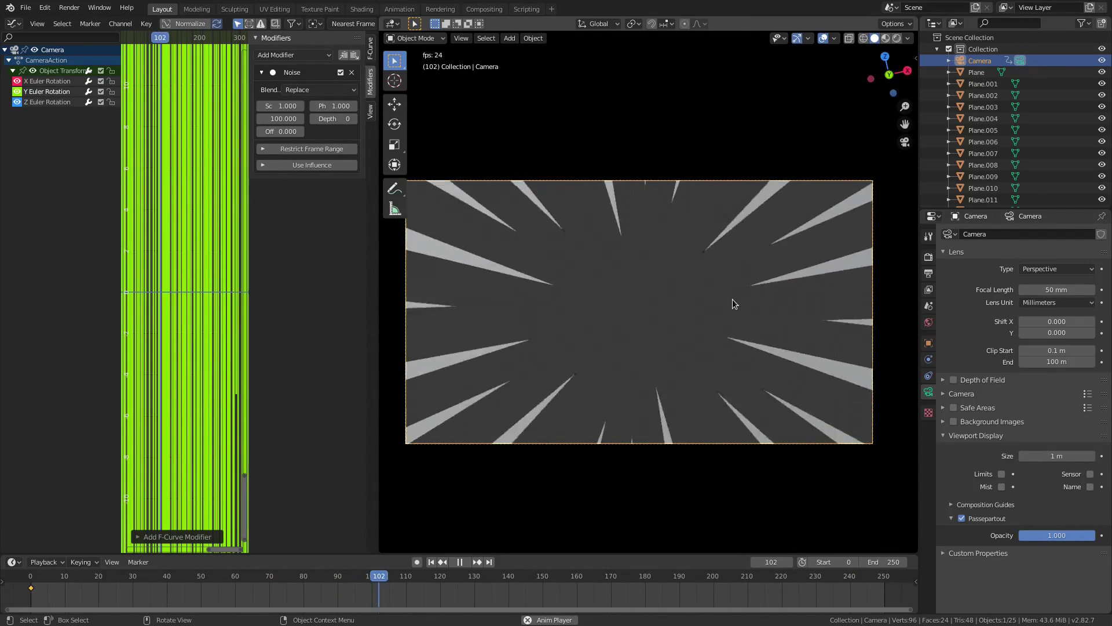
pyautogui.scroll(-4, 823, 438)
pyautogui.scroll(4, 822, 436)
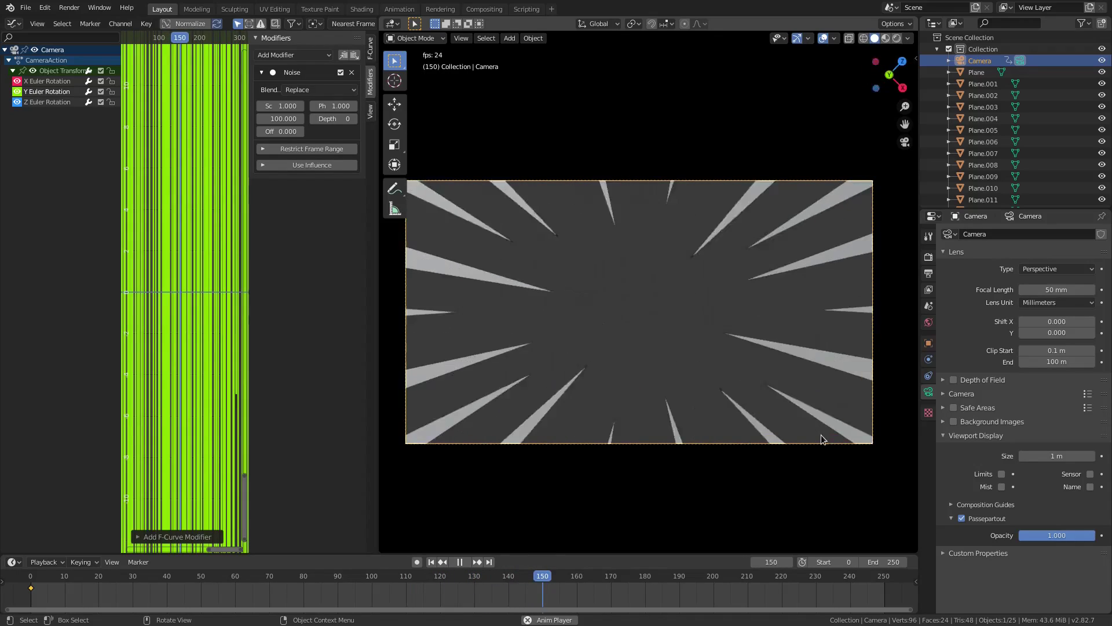
pyautogui.moveTo(819, 434); pyautogui.dragTo(697, 424, button='middle')
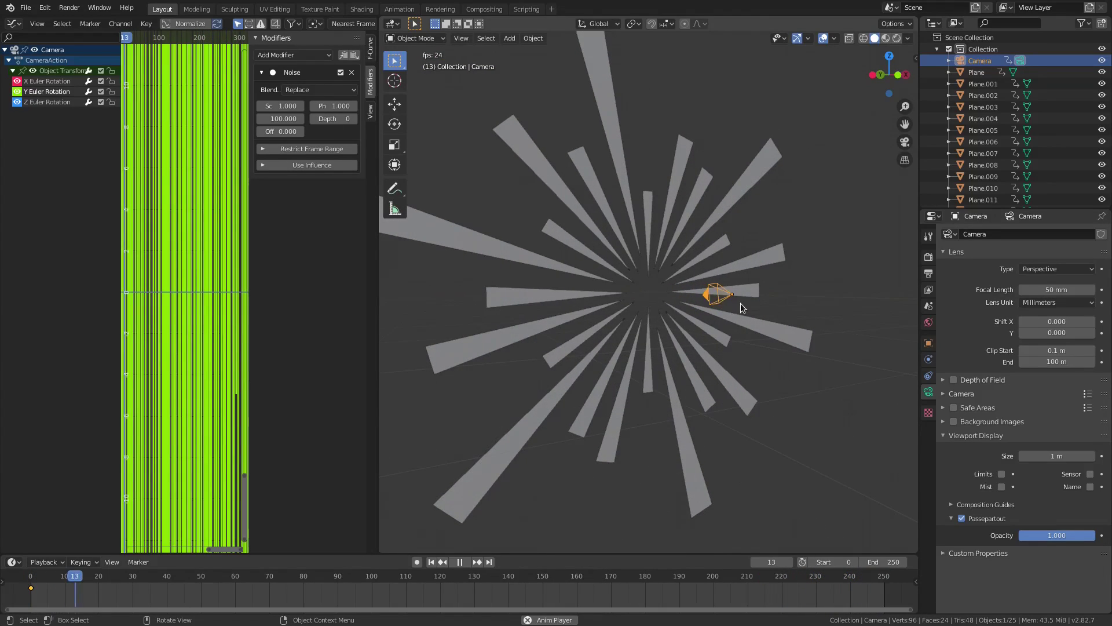
pyautogui.press('KP_0')
pyautogui.scroll(-3, 812, 440)
pyautogui.scroll(3, 813, 440)
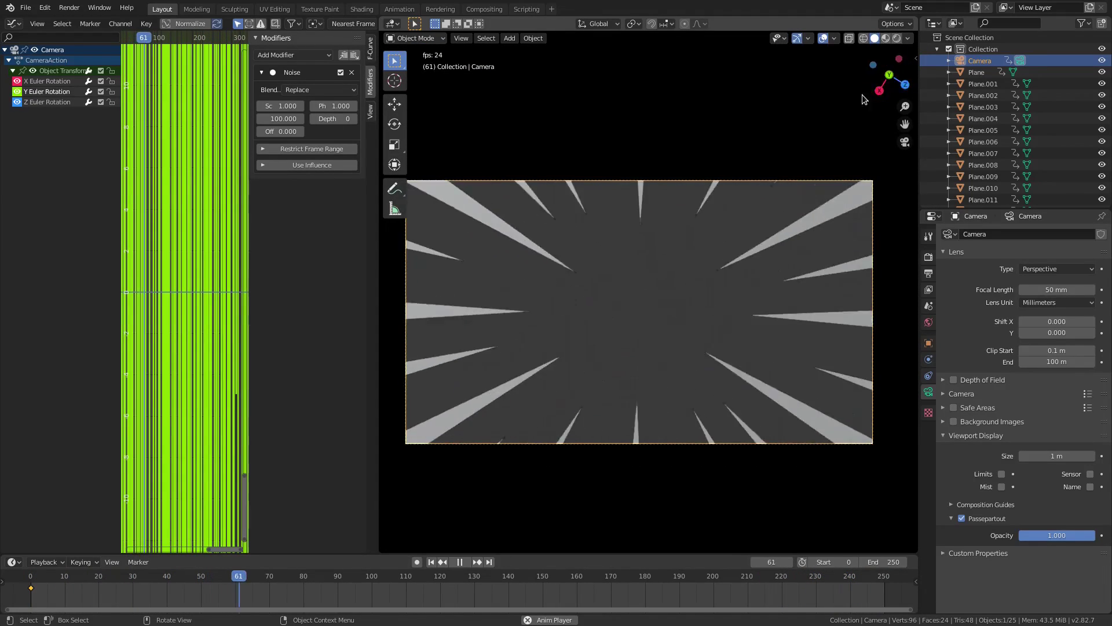
# Step: Switch the viewport to rendered shading and darken the world background color to black
pyautogui.click(897, 38)
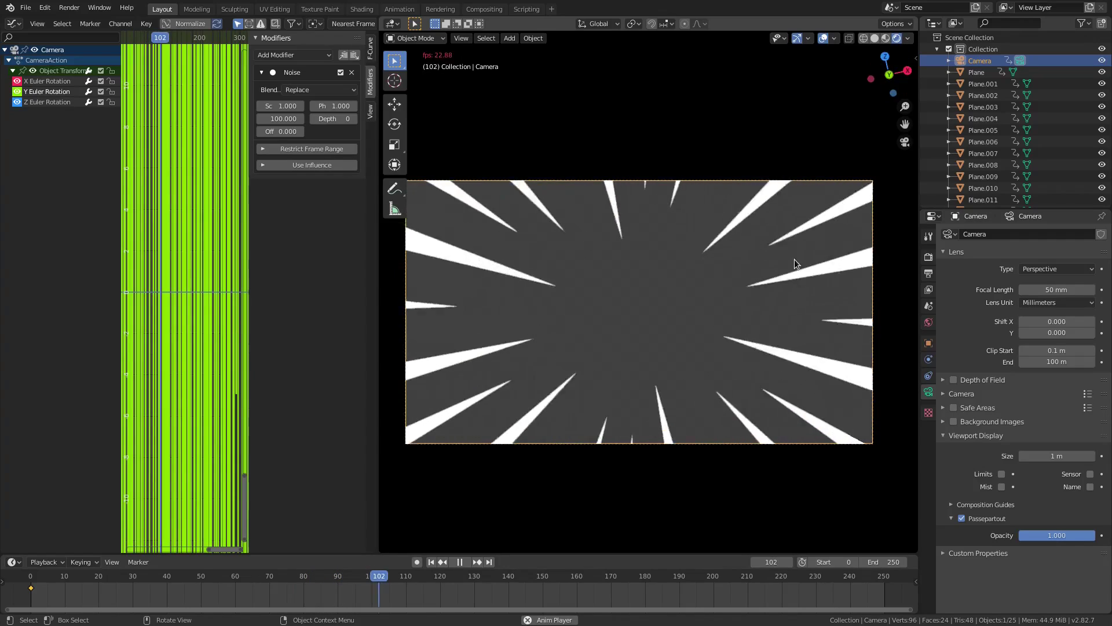
pyautogui.scroll(-2, 794, 266)
pyautogui.click(928, 323)
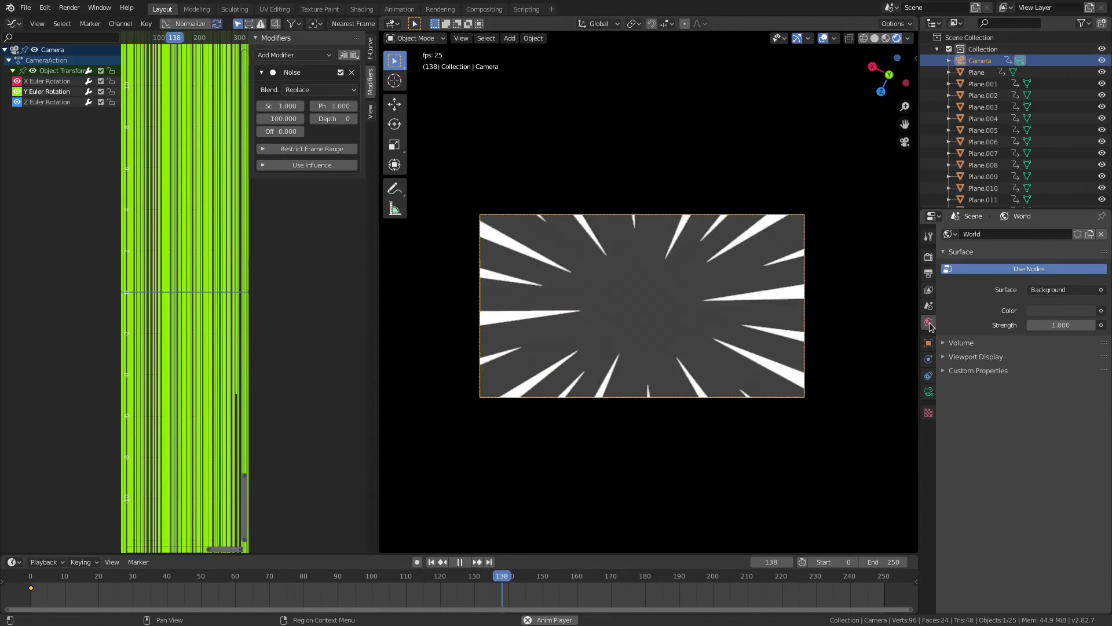
pyautogui.click(1050, 311)
pyautogui.click(1061, 310)
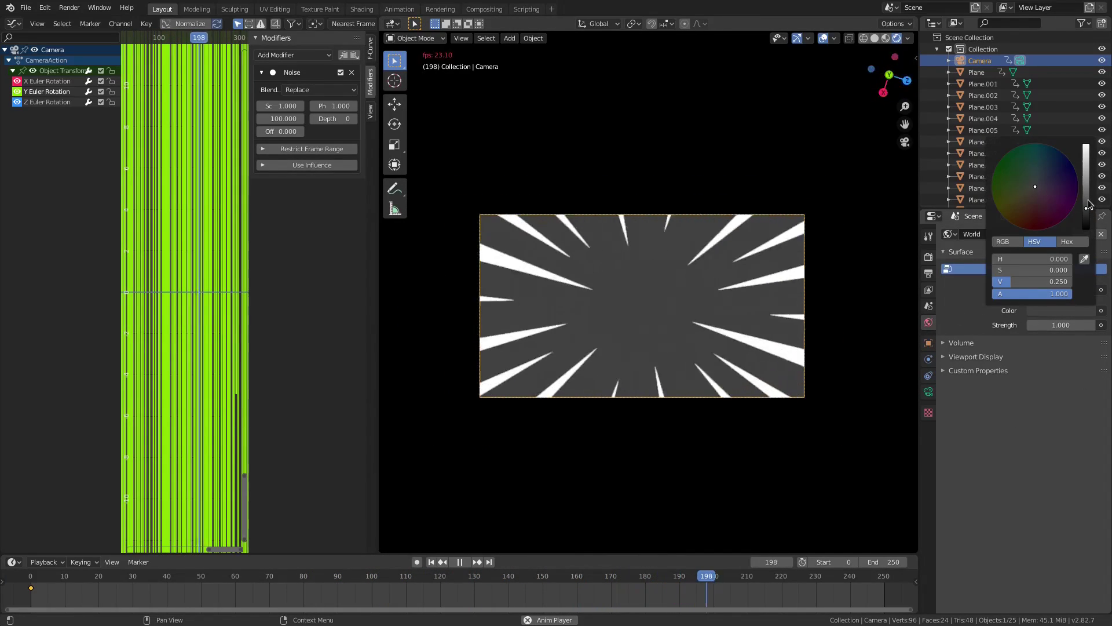
pyautogui.moveTo(1088, 199); pyautogui.dragTo(1087, 229)
pyautogui.scroll(-1, 798, 421)
pyautogui.scroll(2, 798, 421)
pyautogui.scroll(-2, 798, 421)
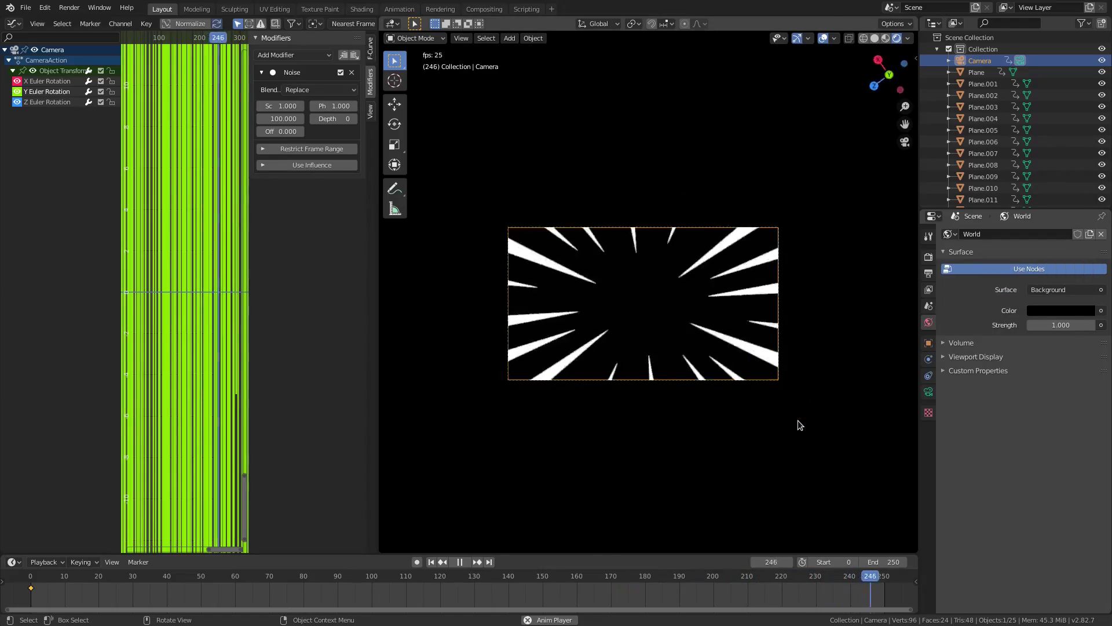
pyautogui.scroll(3, 797, 421)
pyautogui.scroll(-2, 798, 419)
# Step: Select all the wedge planes without the camera and set the transform orientation to Local
pyautogui.moveTo(797, 419); pyautogui.dragTo(590, 253, button='middle')
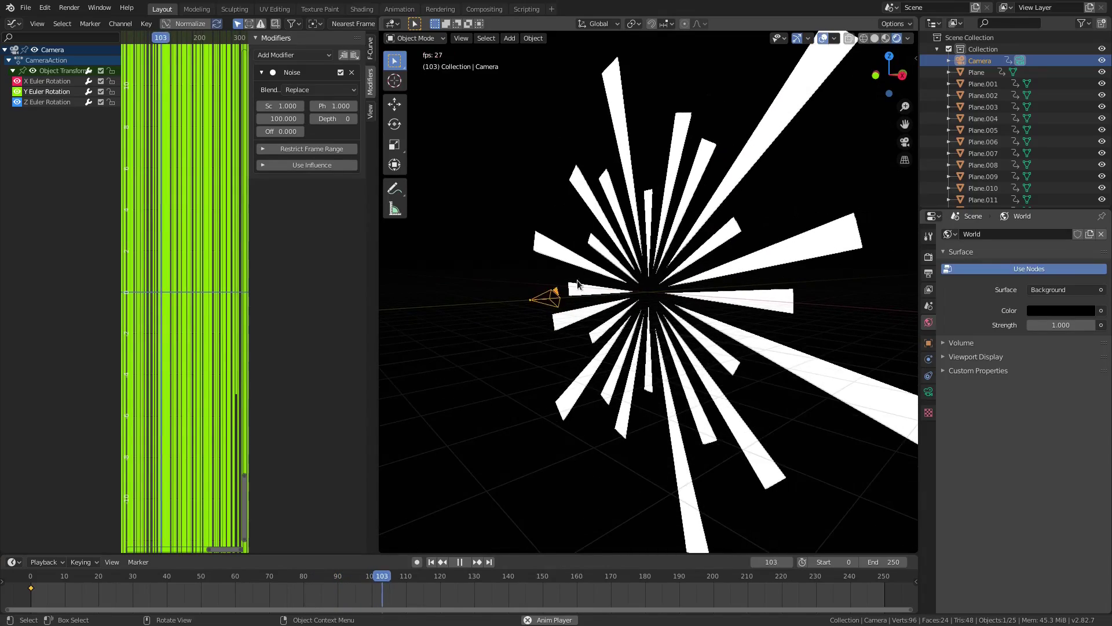
pyautogui.click(617, 245)
pyautogui.press('b')
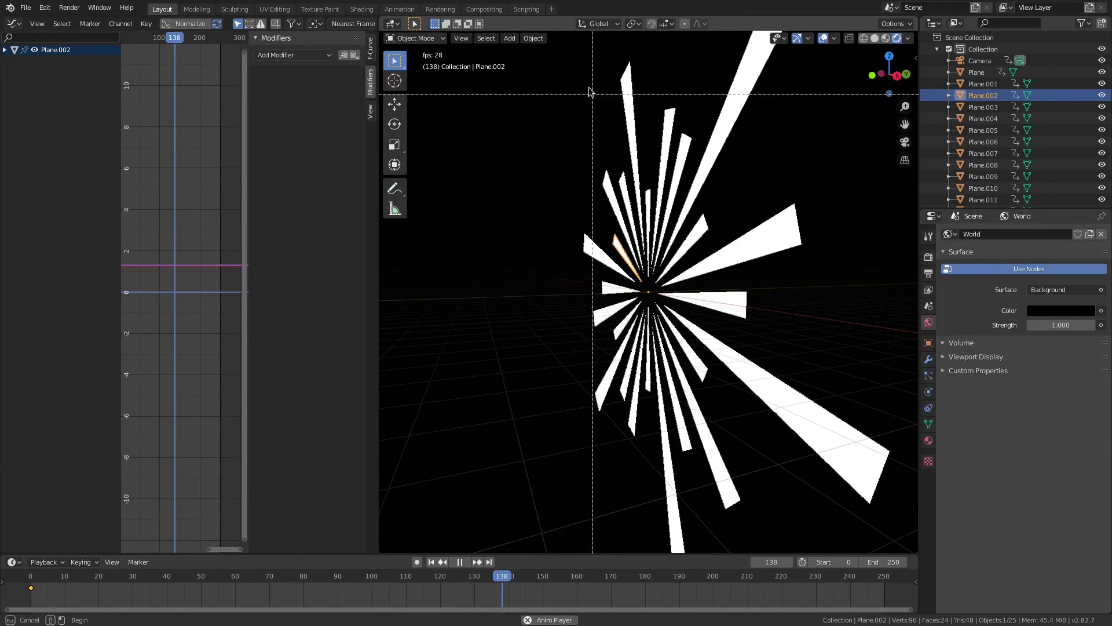
pyautogui.moveTo(584, 70); pyautogui.dragTo(819, 484)
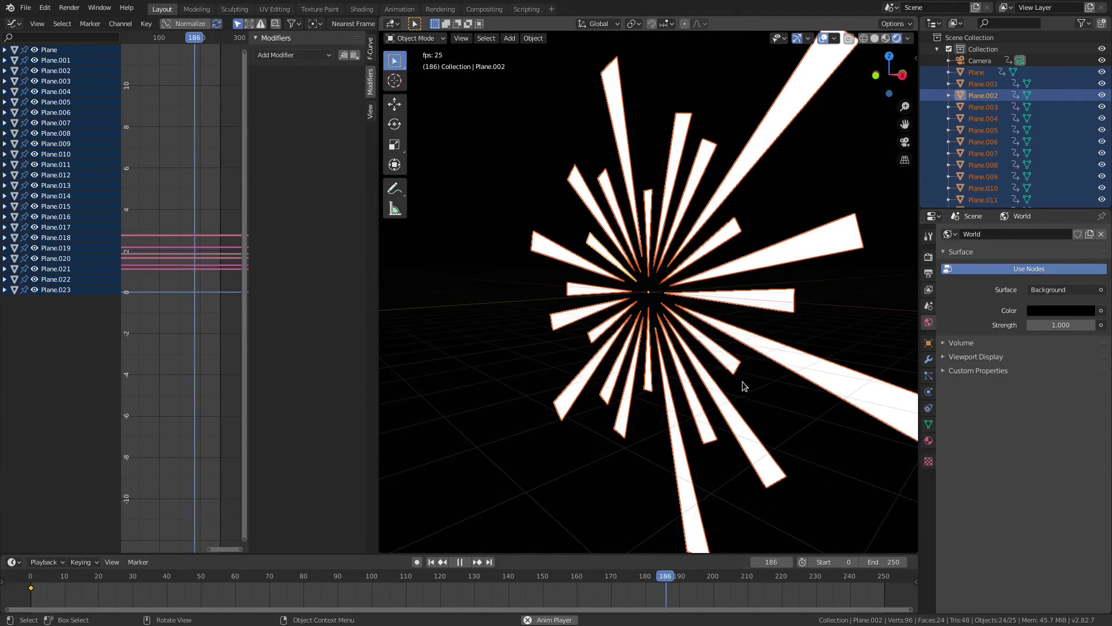
pyautogui.click(605, 24)
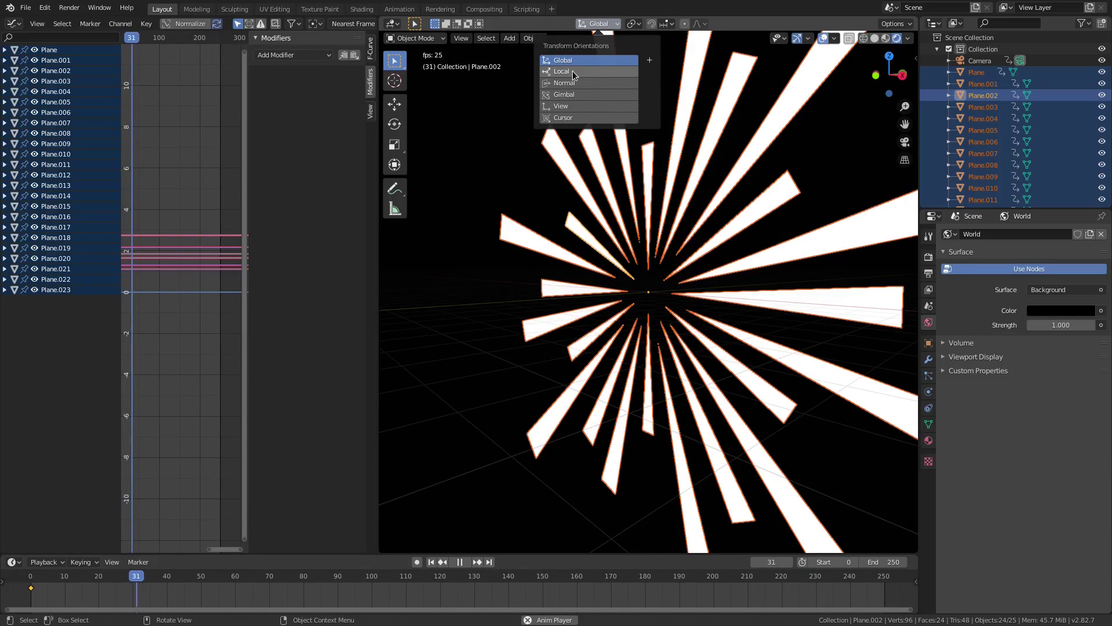
pyautogui.click(561, 72)
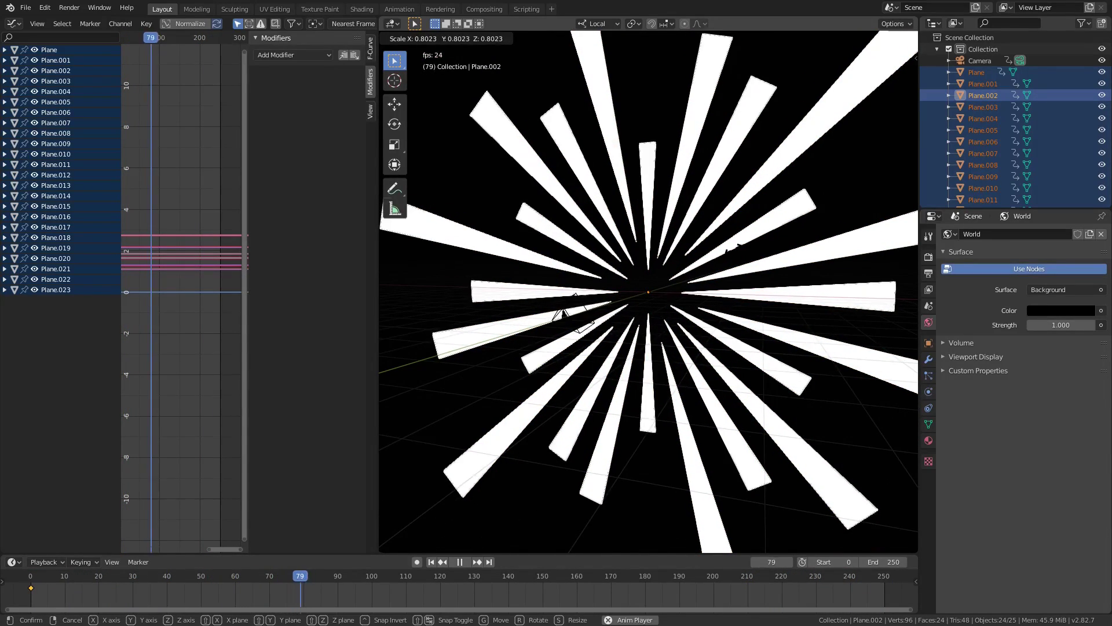
# Step: Stop playback and delete the selected planes' keyframes at frame 0
pyautogui.click(457, 563)
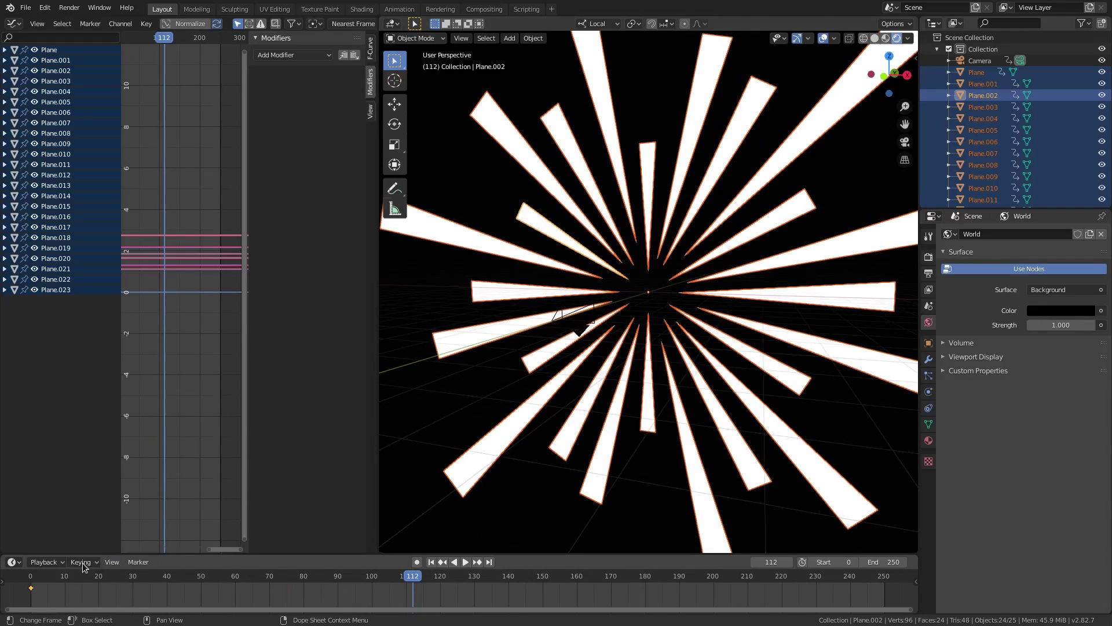
pyautogui.press('x')
pyautogui.click(77, 585)
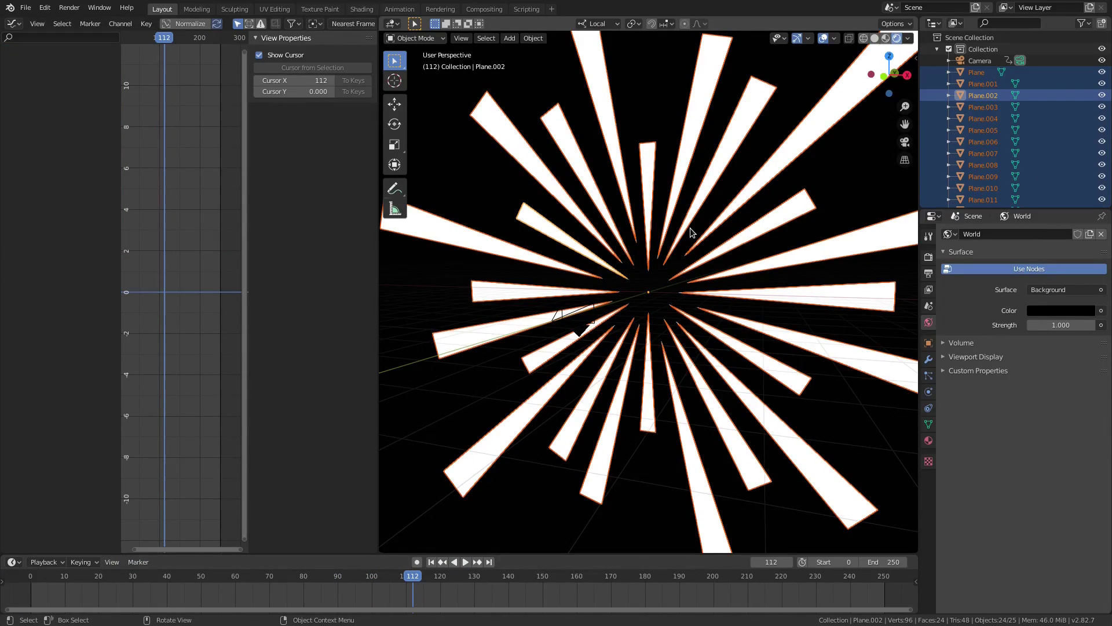
# Step: Scale the selected planes along their local X axis to about 0.29 to make thinner lines
pyautogui.press('s')
pyautogui.press('x')
pyautogui.press('x')
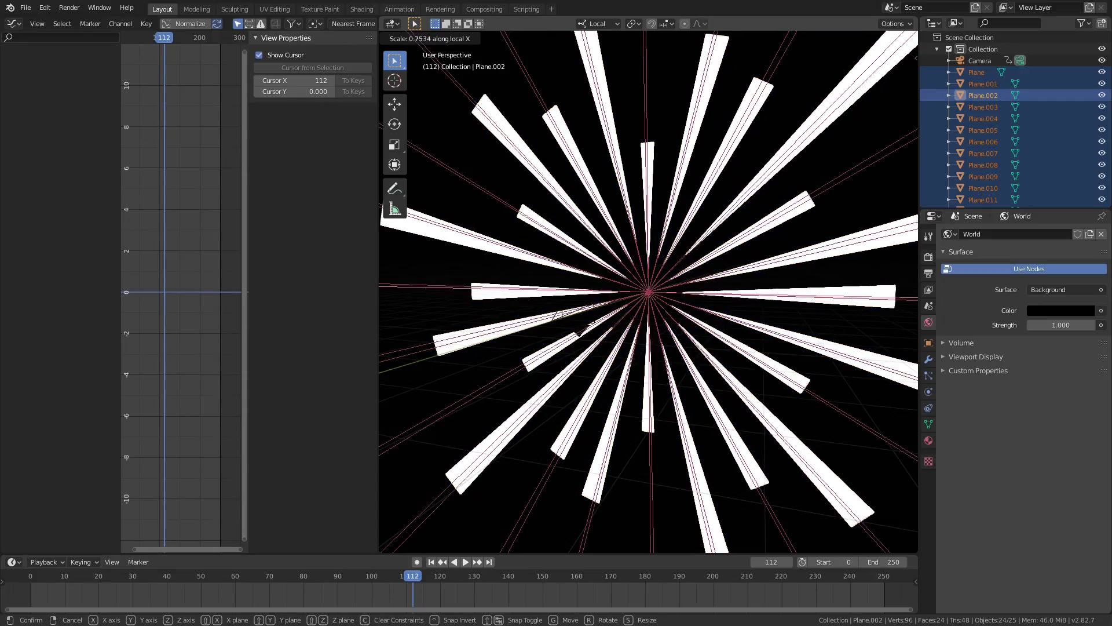
pyautogui.click(806, 228)
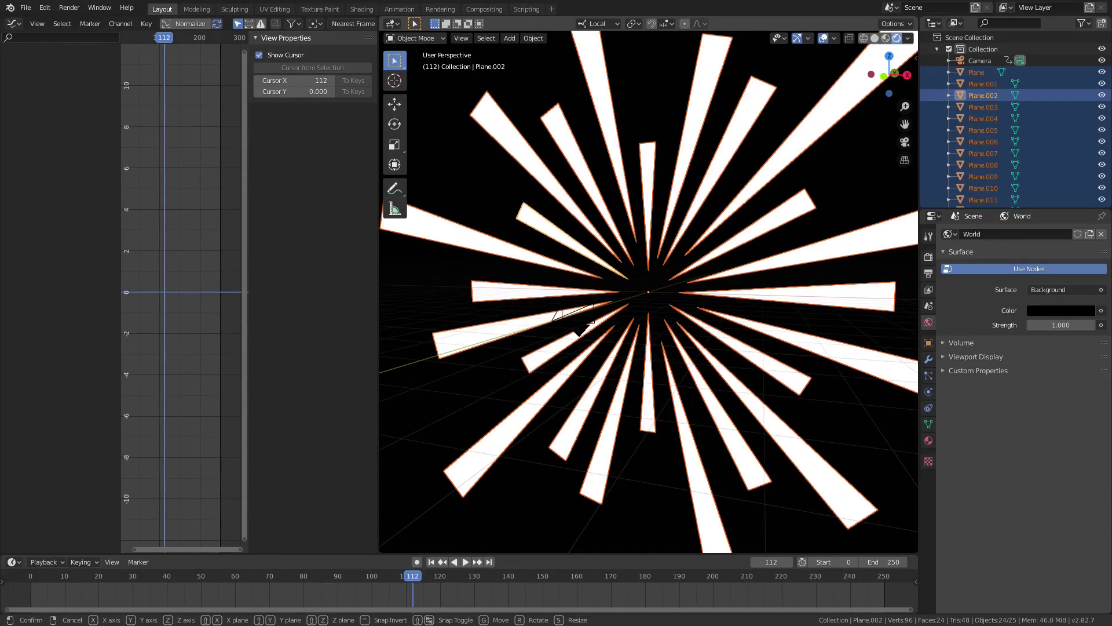
pyautogui.press('x')
pyautogui.press('x')
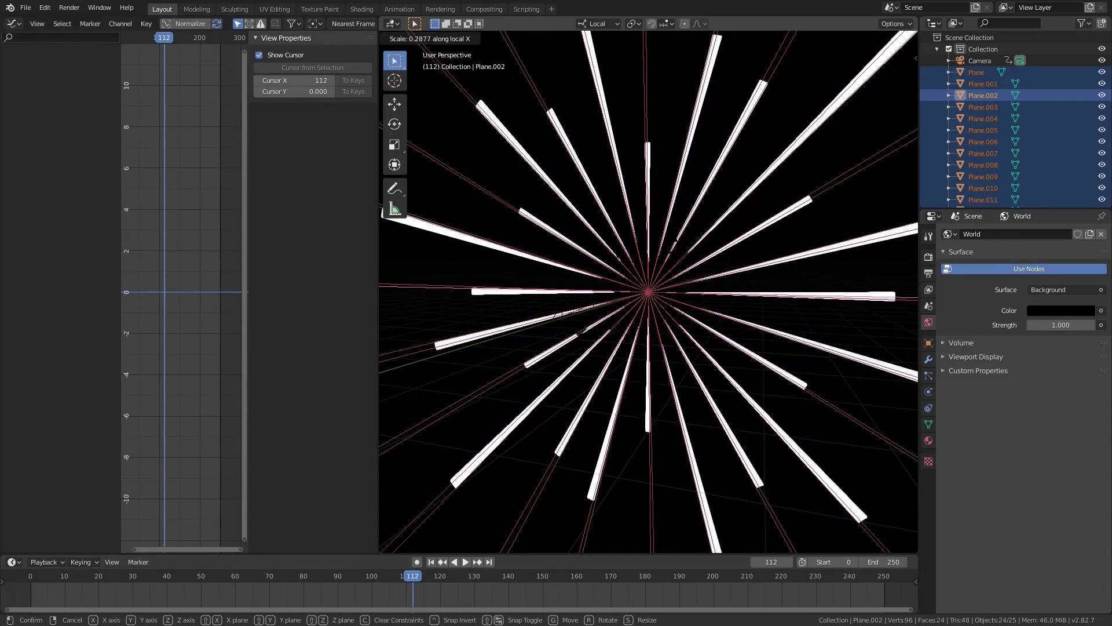
pyautogui.click(695, 269)
# Step: Play the animation from frame 0 through the camera view with overlays hidden, and show the render settings
pyautogui.press('KP_0')
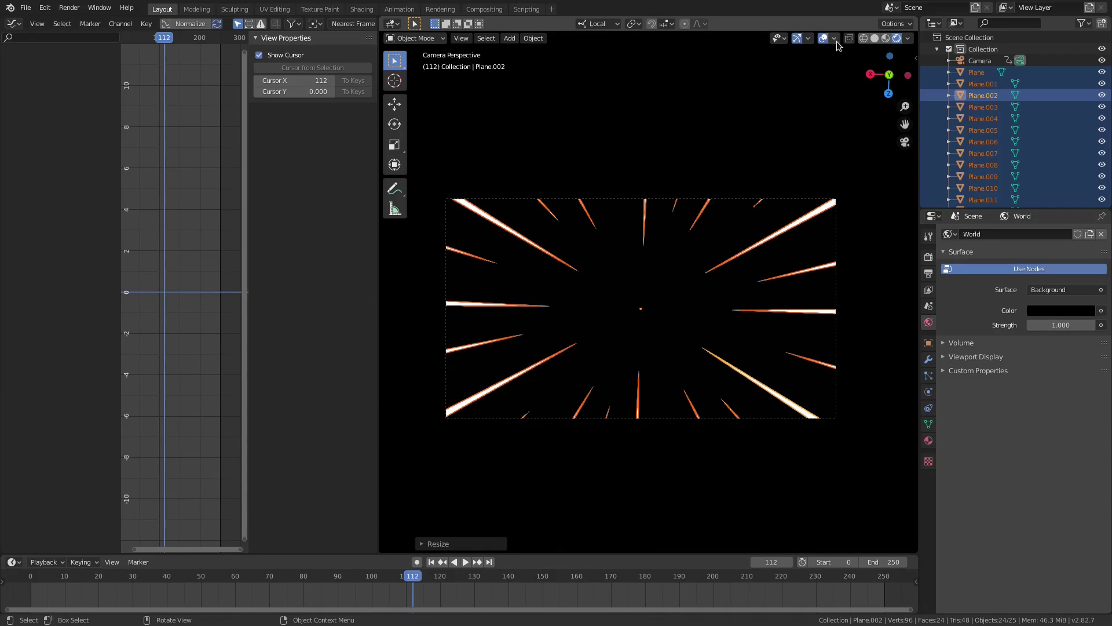
pyautogui.click(431, 562)
pyautogui.click(465, 562)
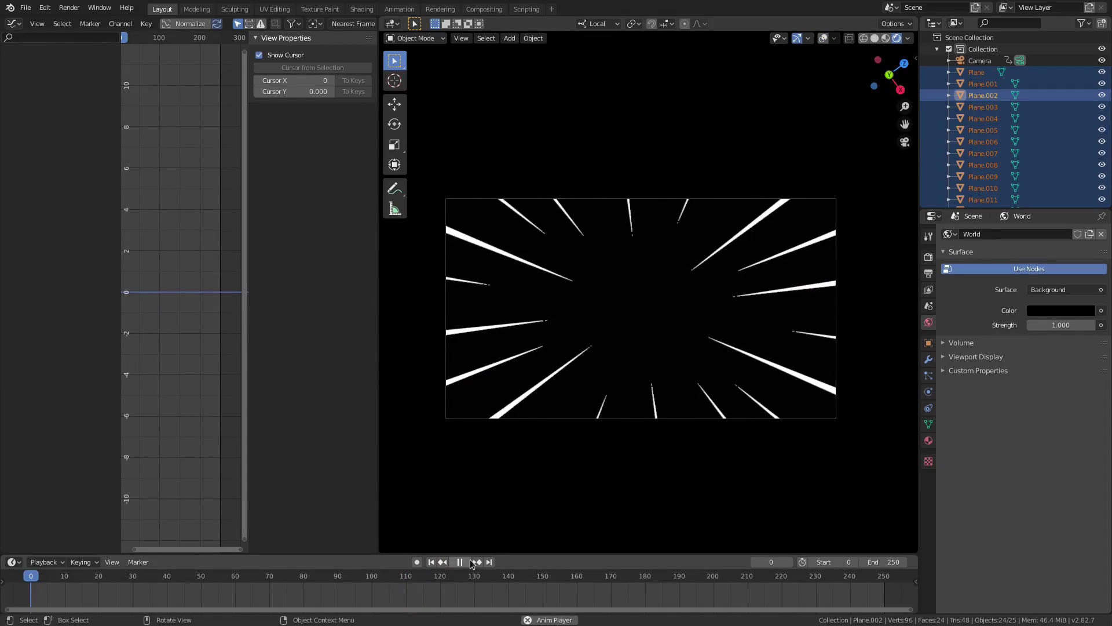
pyautogui.click(929, 256)
pyautogui.click(1102, 295)
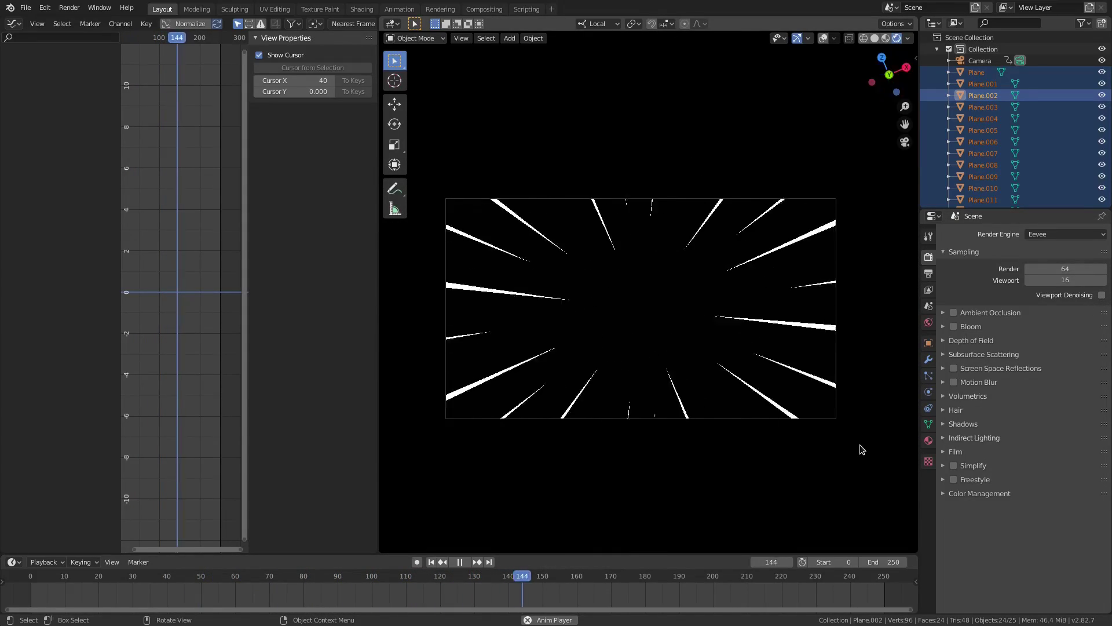
# Step: Rescale the planes along X, first wider and back to thin lines, clear the selection and stop playback
pyautogui.press('s')
pyautogui.press('x')
pyautogui.click(113, 390)
pyautogui.scroll(-2, 847, 441)
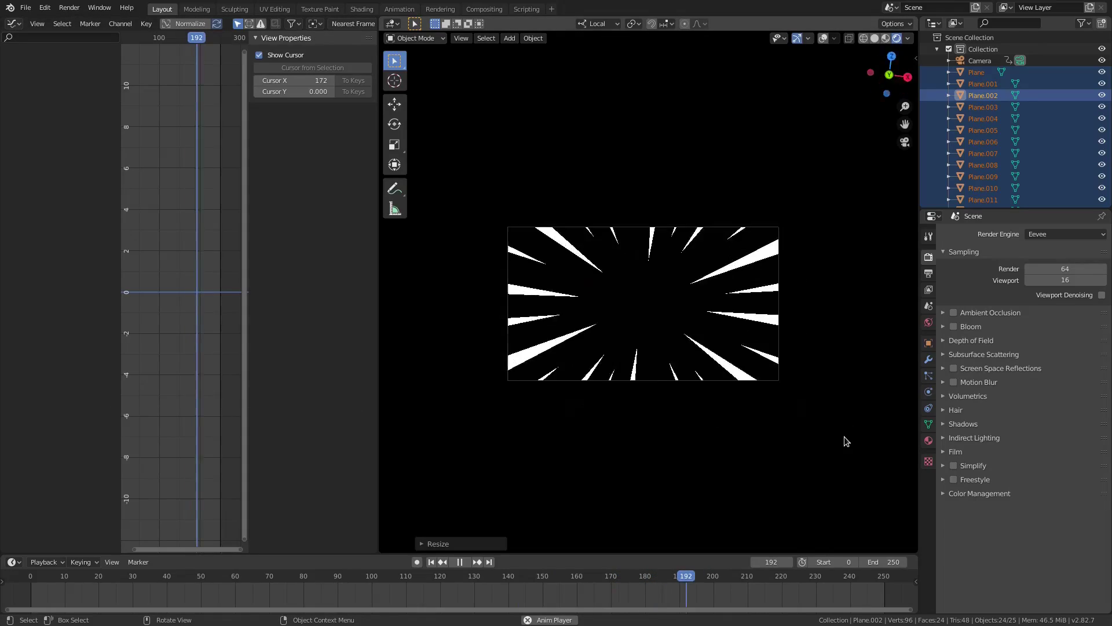
pyautogui.scroll(1, 827, 428)
pyautogui.press('s')
pyautogui.press('x')
pyautogui.click(574, 369)
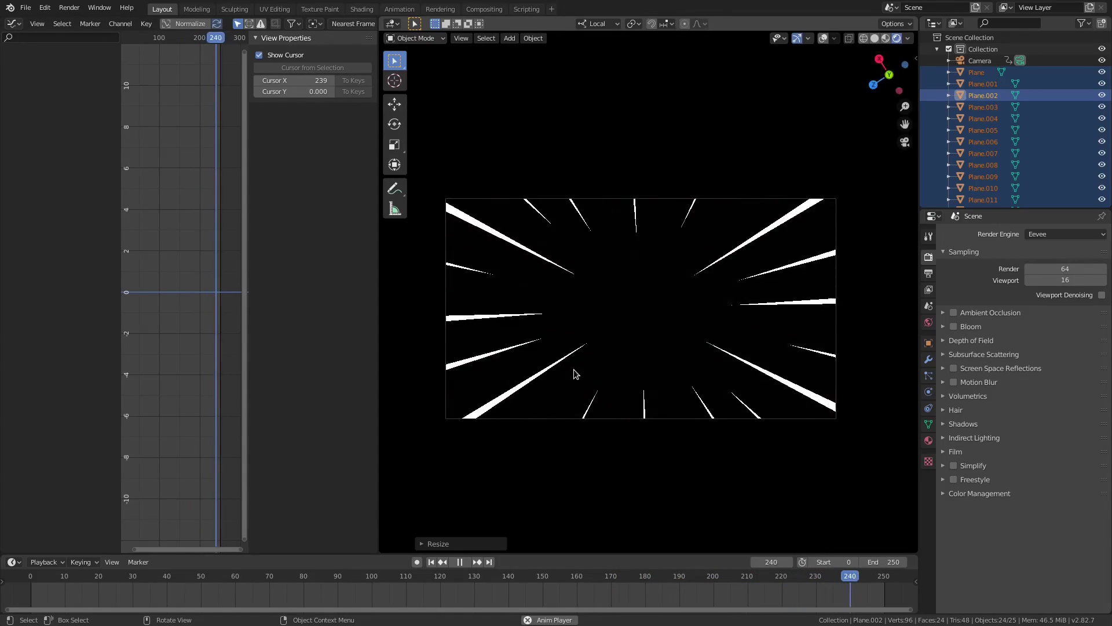
pyautogui.click(692, 429)
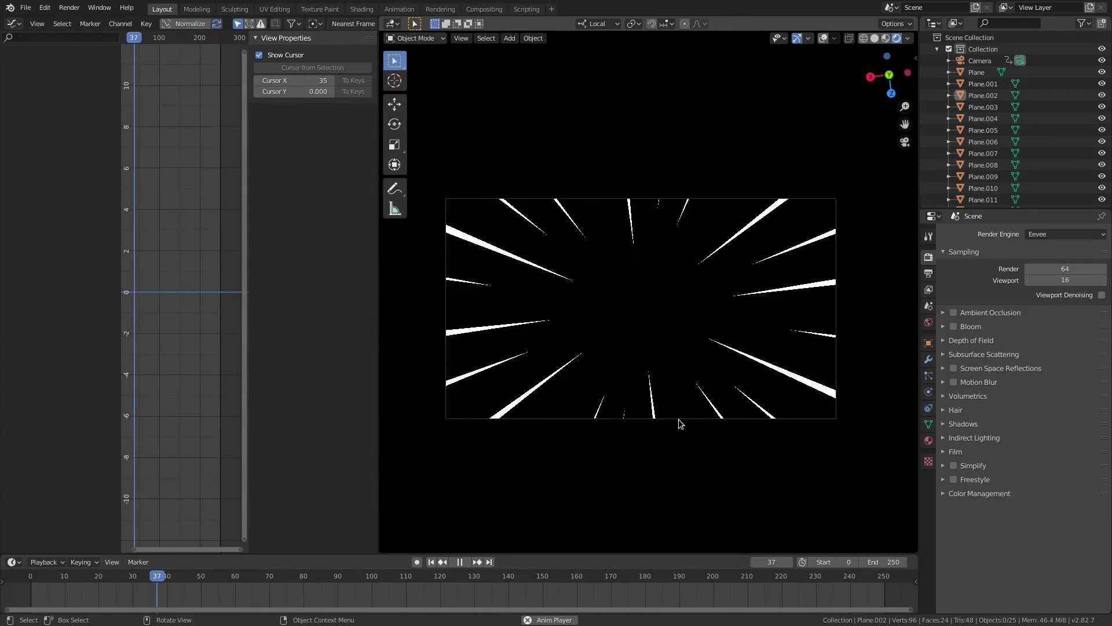
pyautogui.press('space')
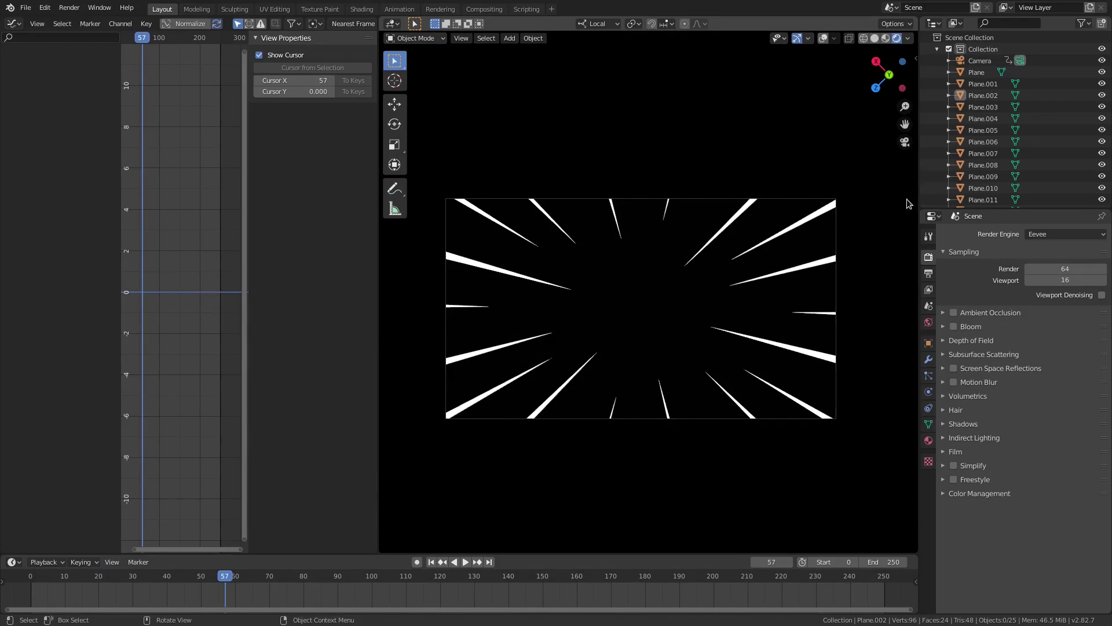
# Step: Select the camera, set its Noise modifier's scale to 0.2 and return to frame 0
pyautogui.click(980, 62)
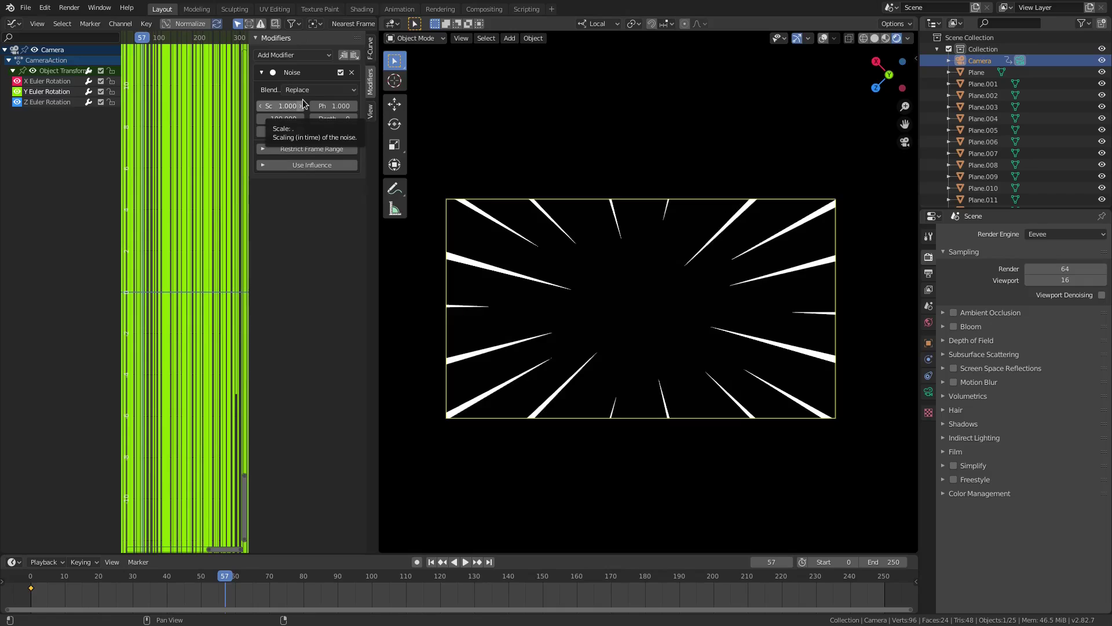
pyautogui.moveTo(282, 106); pyautogui.dragTo(282, 106)
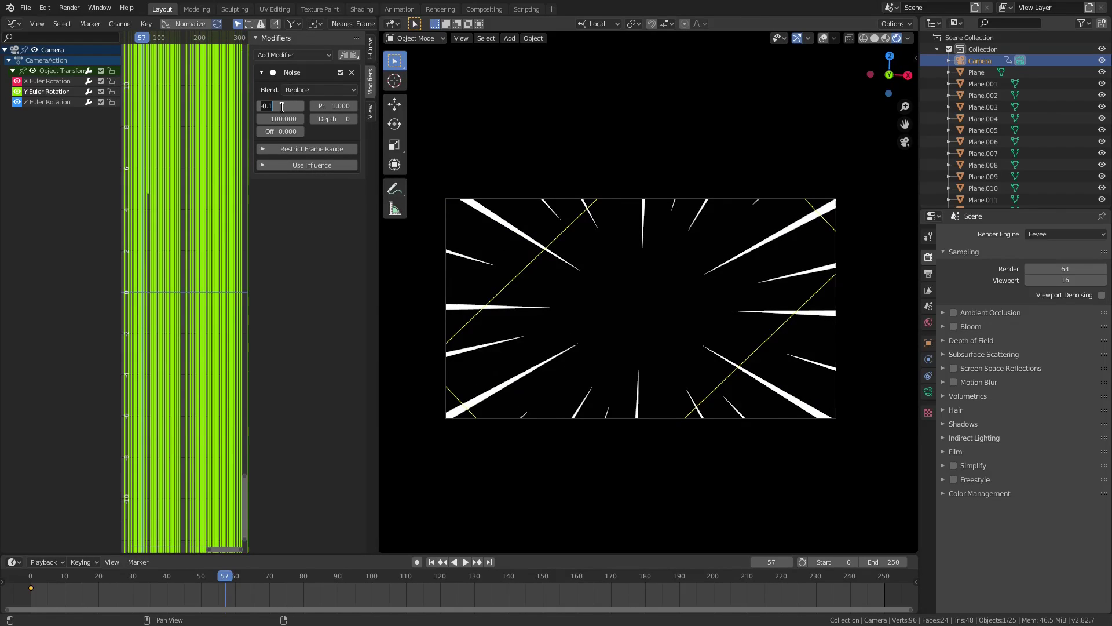
pyautogui.write('.2')
pyautogui.press('Return')
pyautogui.click(431, 561)
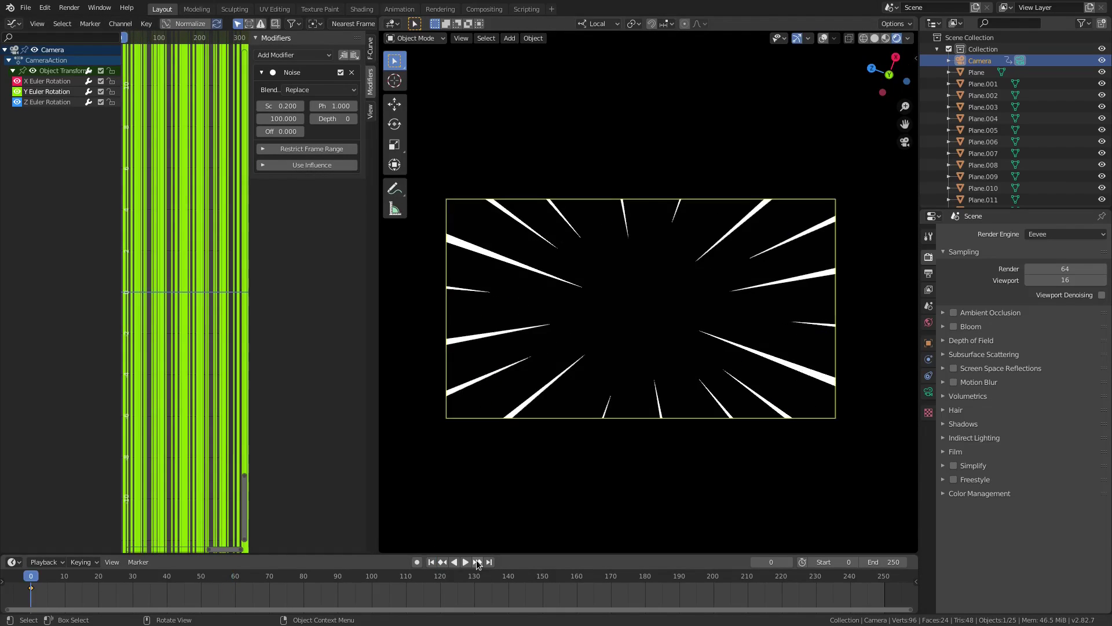
# Step: Play the animation in solid shading and set the camera Noise modifier's strength to 1000 and scale to 1
pyautogui.click(466, 561)
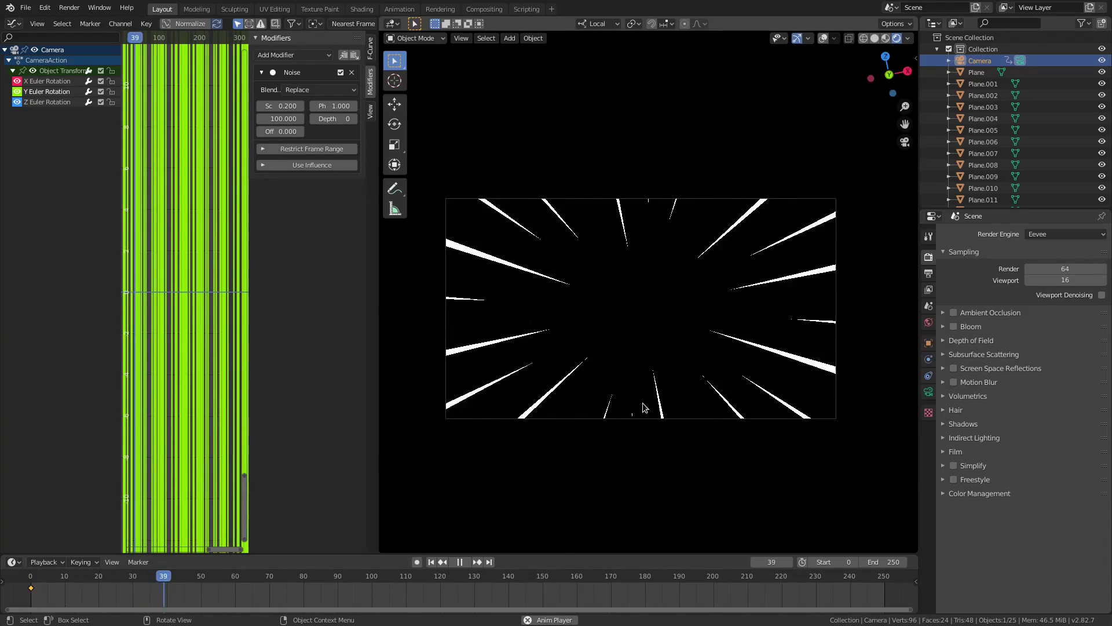
pyautogui.click(875, 38)
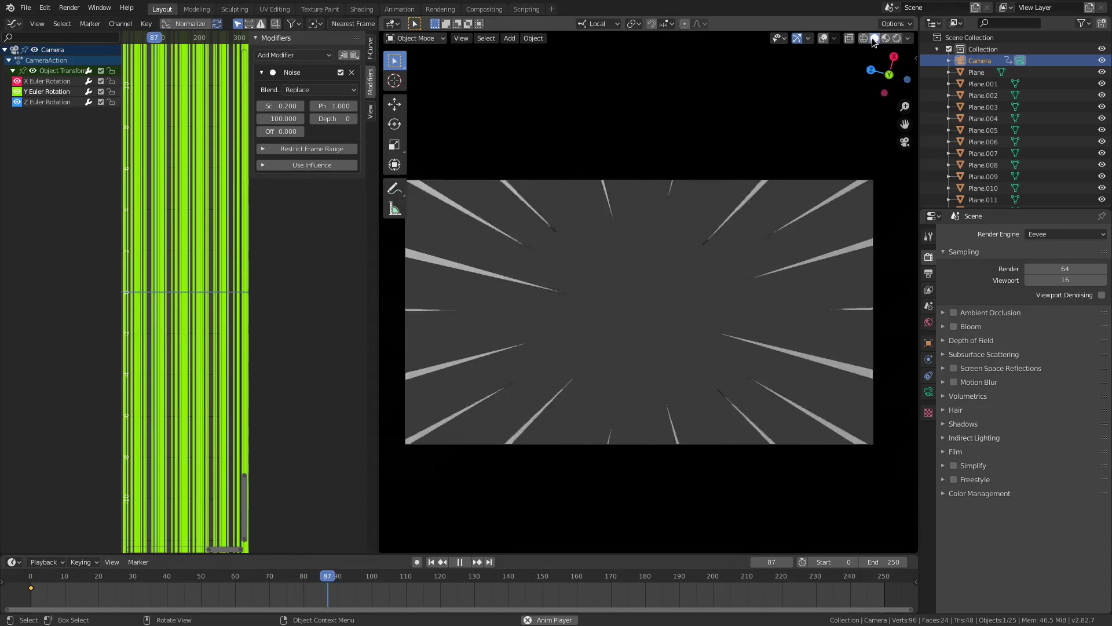
pyautogui.click(282, 118)
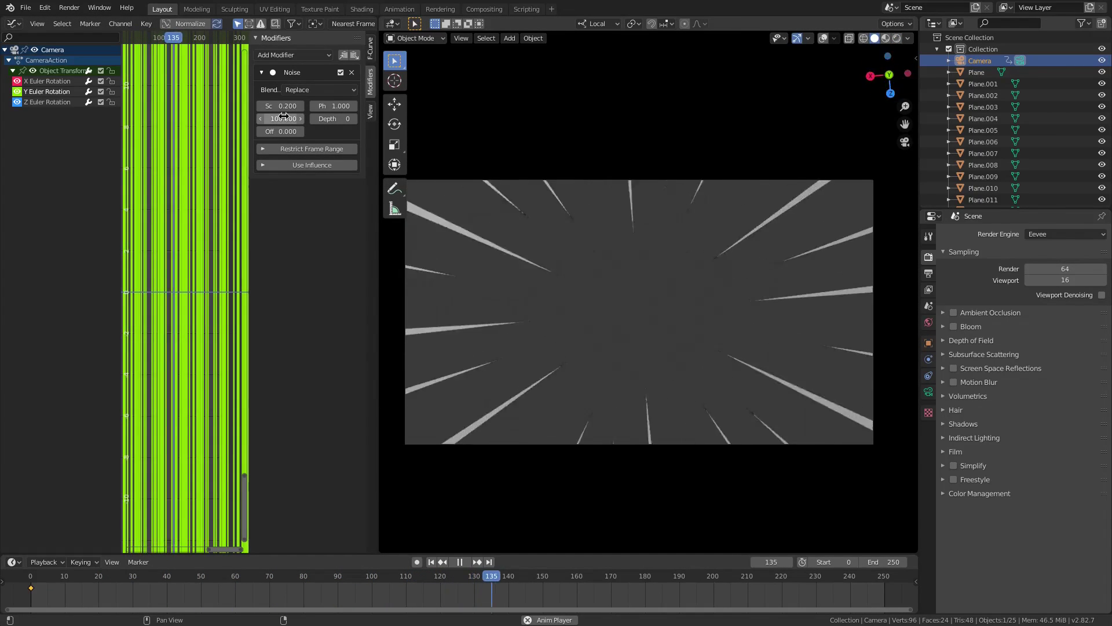
pyautogui.write('1000')
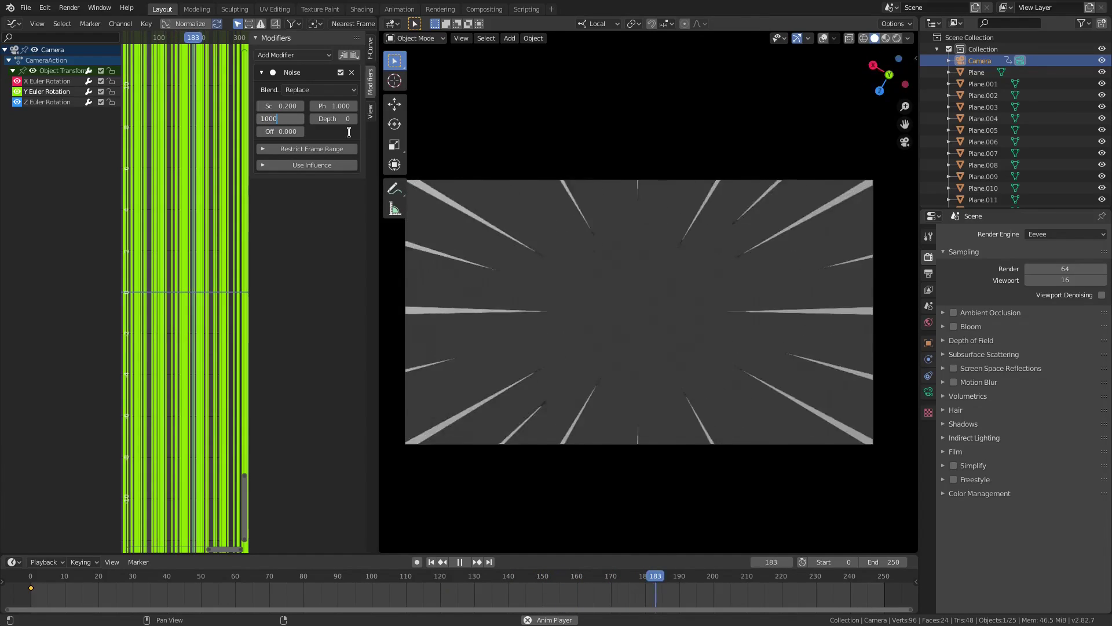
pyautogui.press('Return')
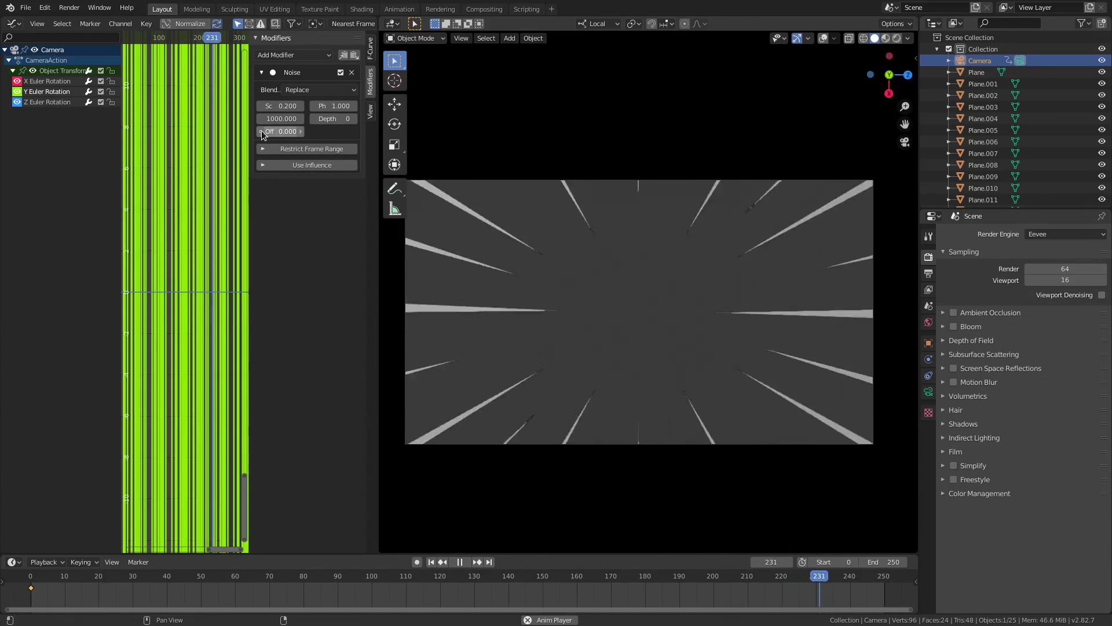
pyautogui.moveTo(288, 106); pyautogui.dragTo(281, 105)
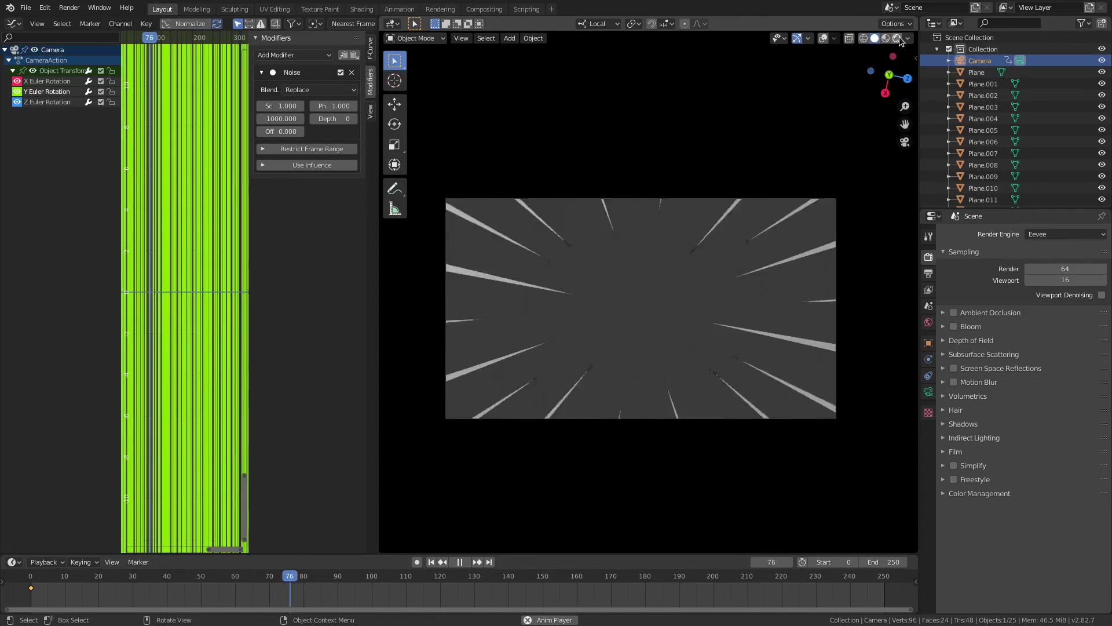
# Step: Switch the viewport to rendered shading and close the Graph Editor area so the 3D view takes its space
pyautogui.click(897, 38)
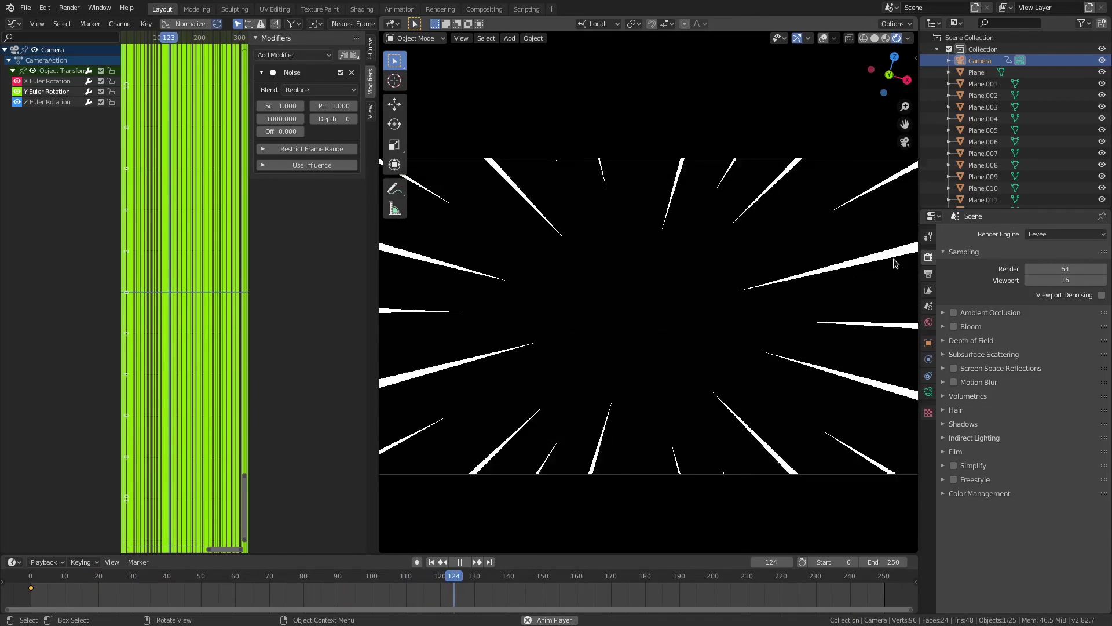
pyautogui.moveTo(378, 23); pyautogui.dragTo(360, 22)
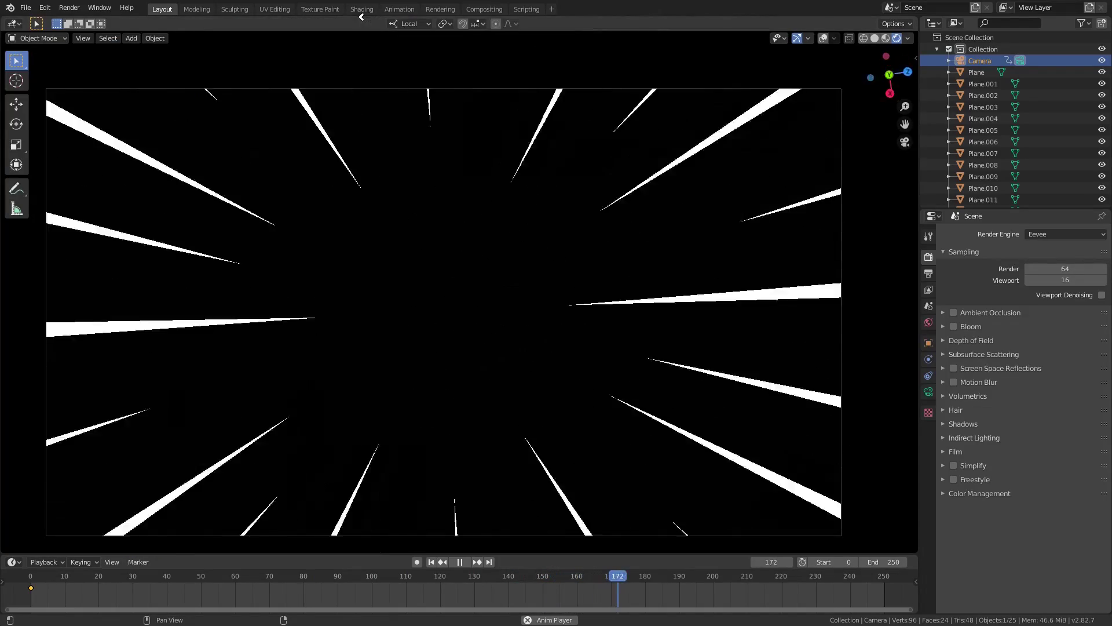
pyautogui.scroll(-2, 752, 200)
pyautogui.scroll(1, 794, 194)
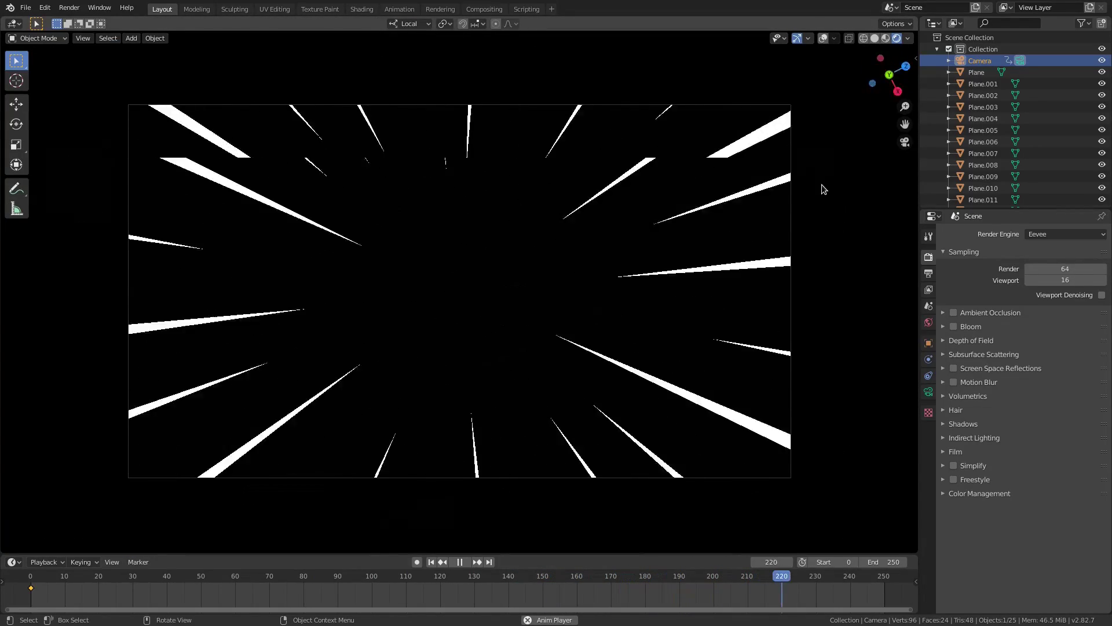
# Step: Try the Bloom effect on and off, and inspect the lines from outside the camera before returning to the camera view
pyautogui.click(952, 326)
pyautogui.click(953, 328)
pyautogui.moveTo(701, 328); pyautogui.dragTo(673, 344, button='middle')
pyautogui.scroll(-2, 677, 333)
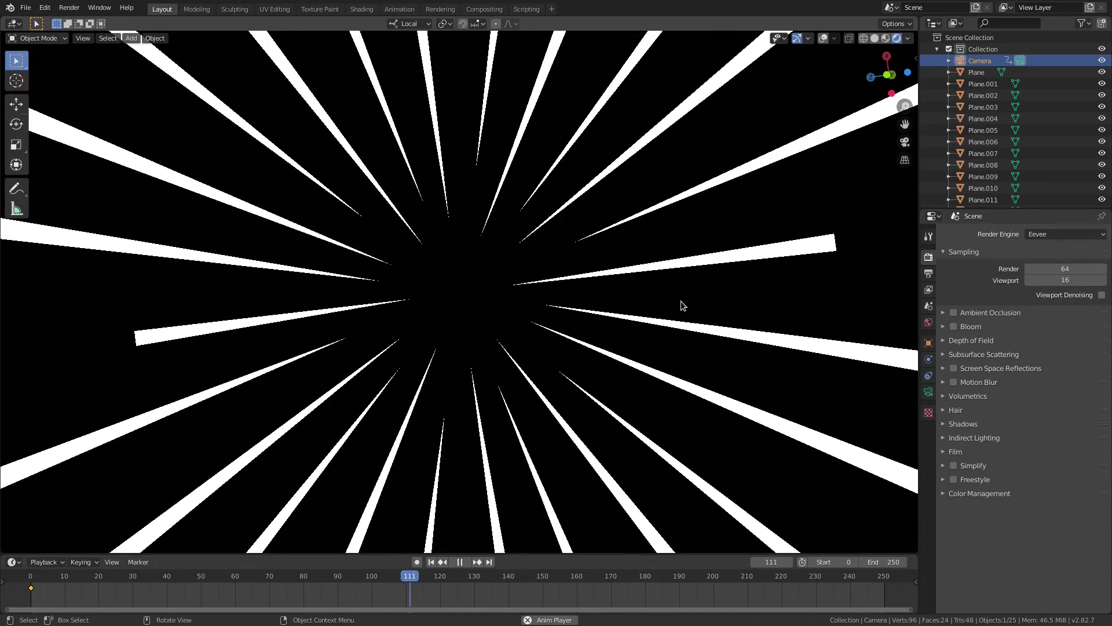
pyautogui.press('KP_0')
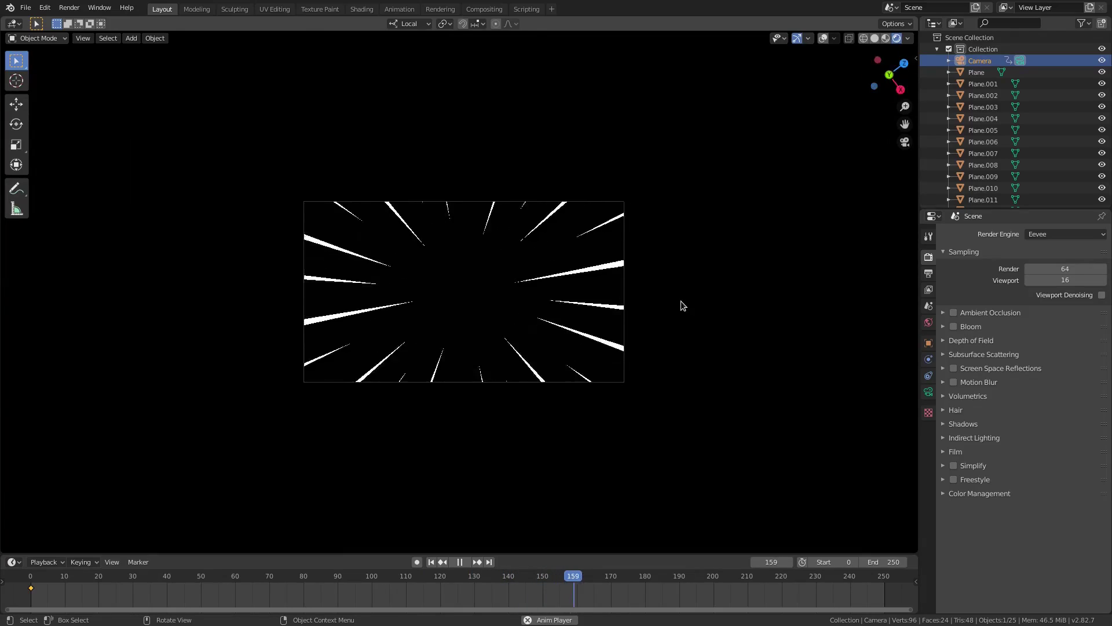